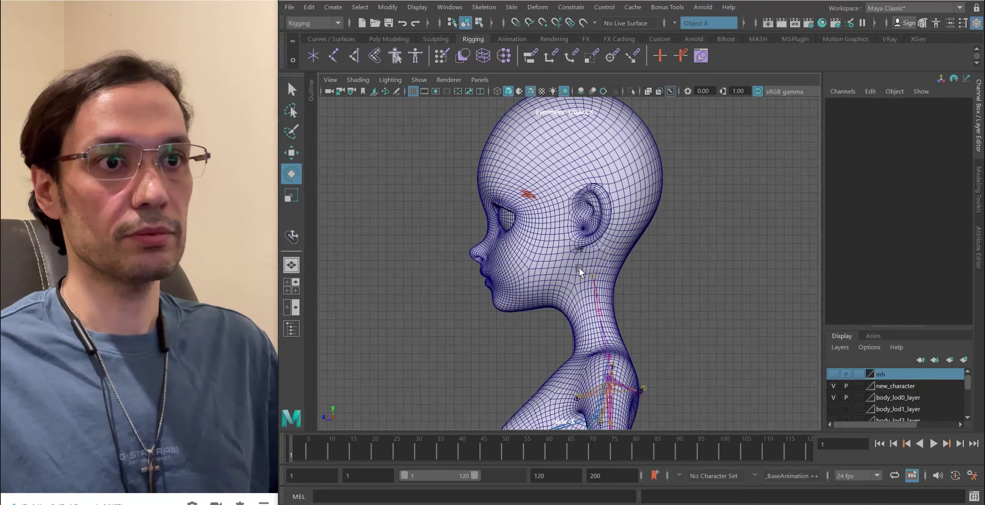
- Select the head_drv joint and examine its placement relative to the ear, jaw and neck in the side view
click(567, 274)
scroll(556, 274, up, 6)
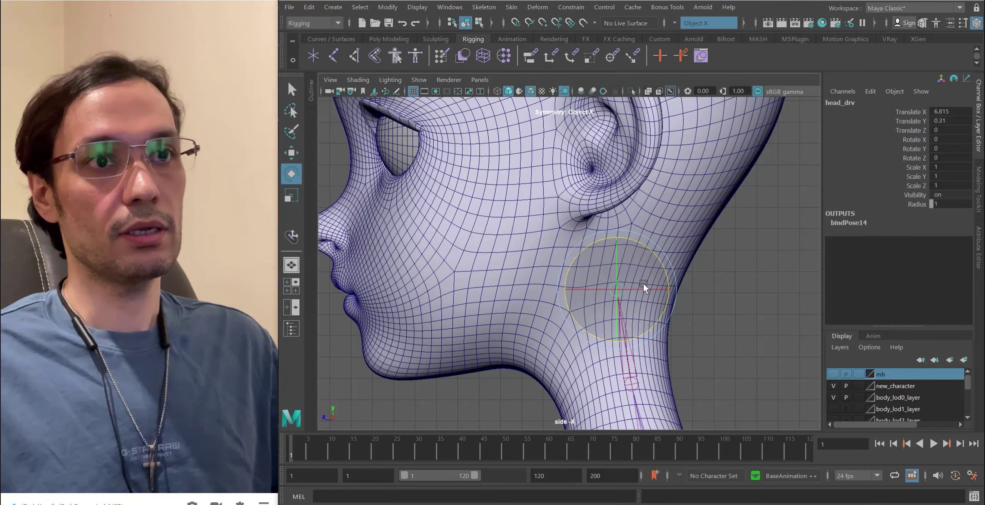
scroll(565, 277, up, 3)
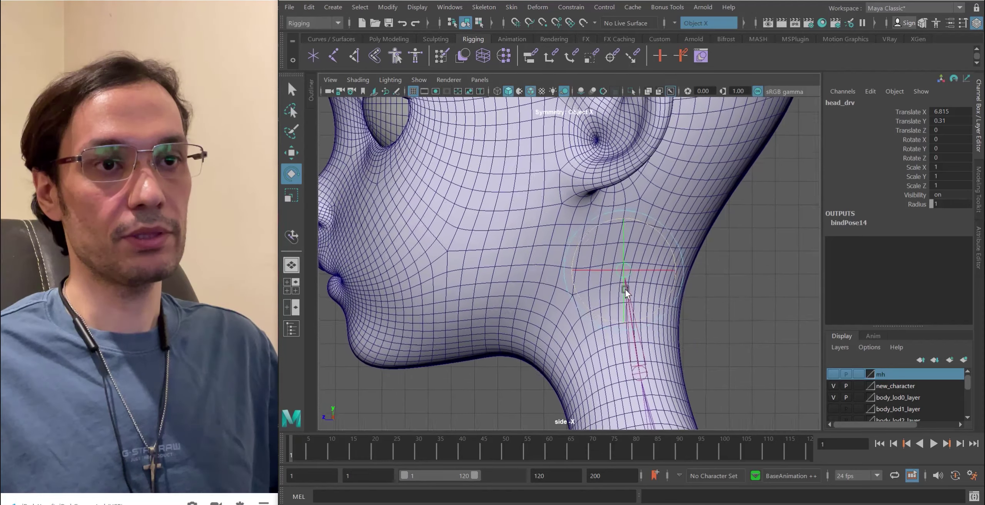
scroll(624, 289, down, 4)
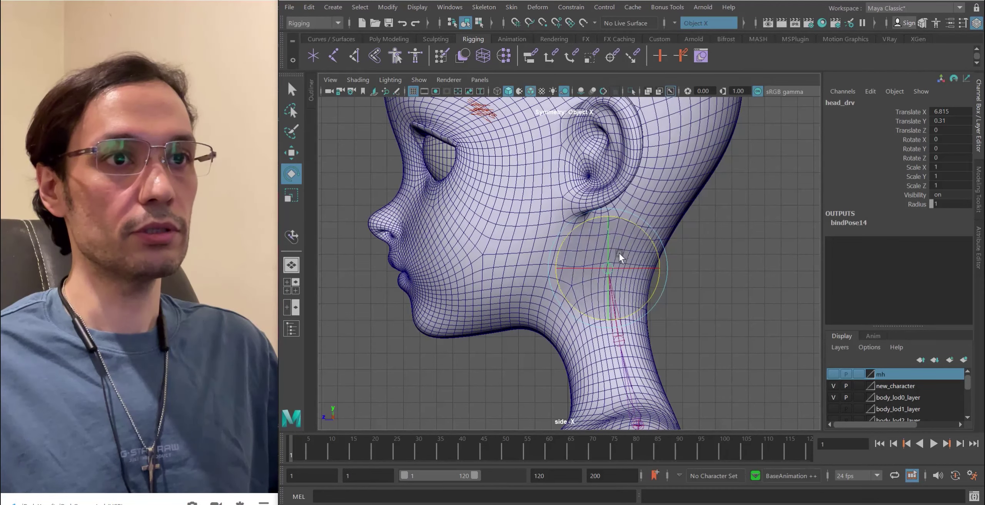
scroll(619, 253, up, 3)
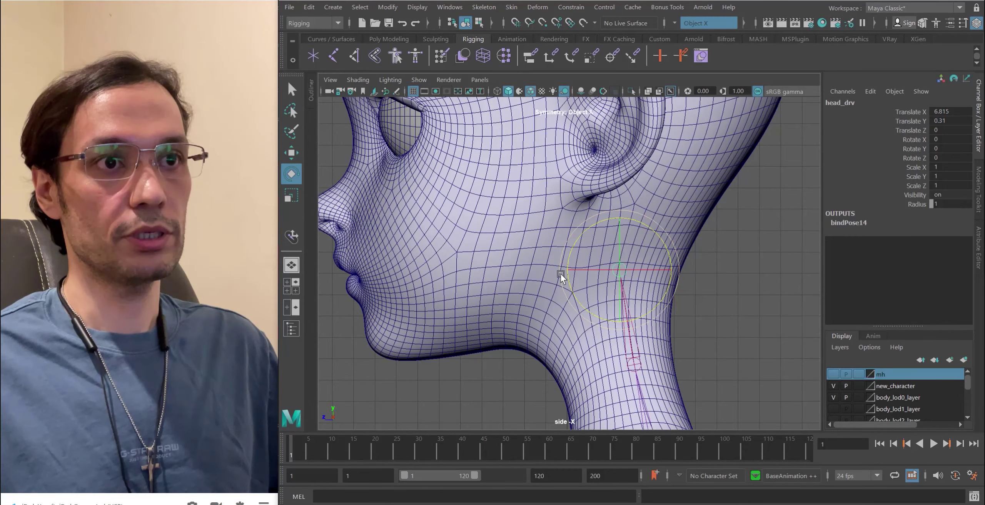
scroll(493, 229, down, 4)
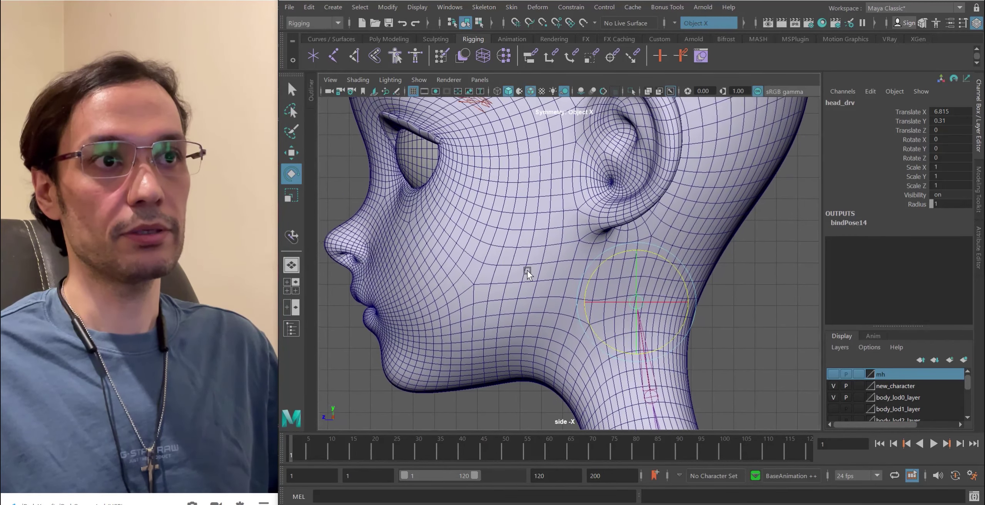
scroll(511, 271, up, 3)
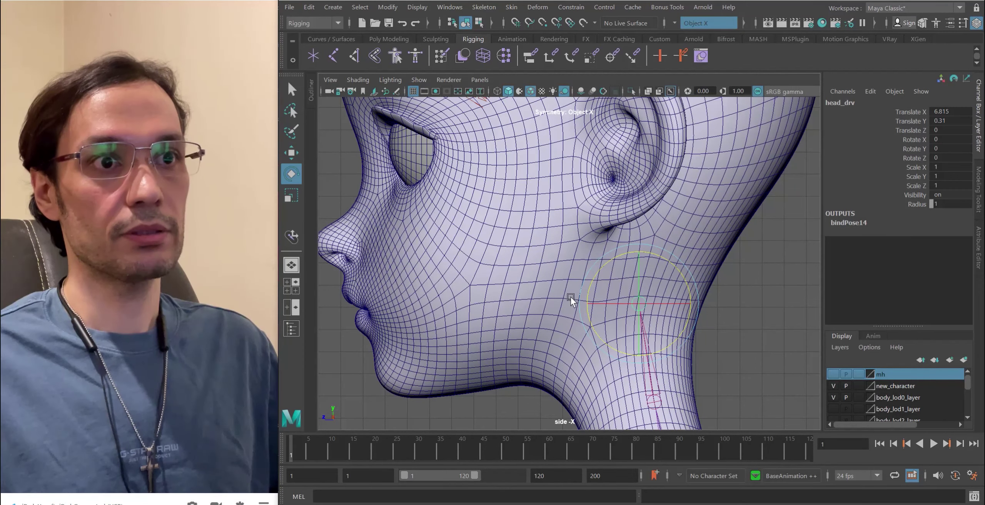
scroll(567, 286, down, 3)
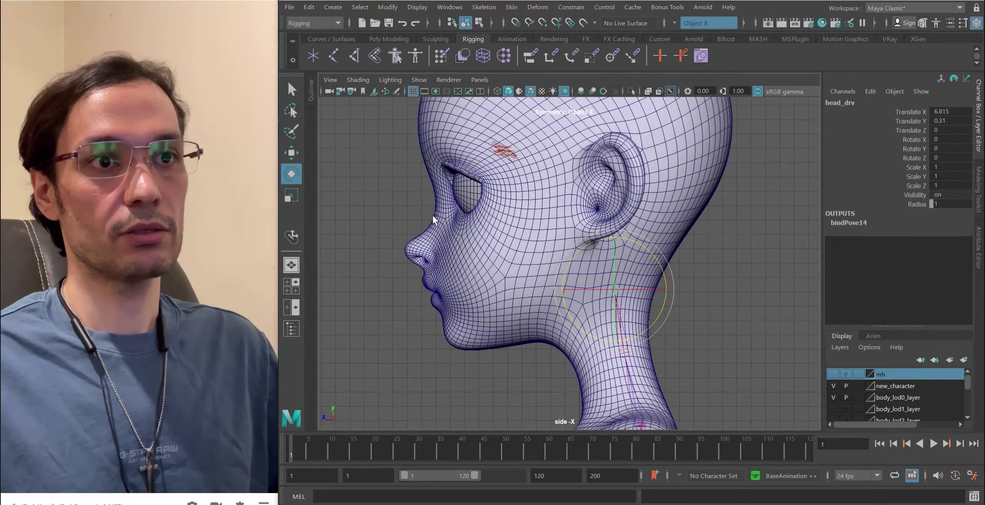
scroll(497, 228, up, 3)
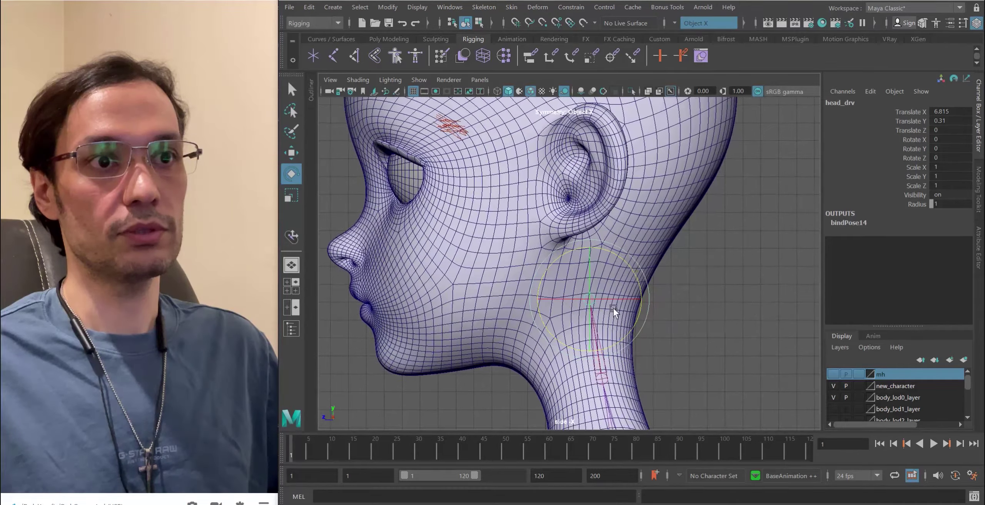
- Test the rotation of the head joint at its original pivot in the side view and undo it
mouse_move(621, 261)
mouse_down()
mouse_move(653, 292)
mouse_move(621, 213)
mouse_move(606, 206)
mouse_move(653, 285)
mouse_move(554, 249)
mouse_move(620, 287)
mouse_move(655, 257)
mouse_move(661, 289)
mouse_move(652, 226)
mouse_move(658, 288)
mouse_move(653, 256)
mouse_move(656, 281)
mouse_move(539, 242)
mouse_move(604, 293)
mouse_move(627, 227)
mouse_move(637, 268)
mouse_move(617, 269)
mouse_move(541, 224)
mouse_move(591, 279)
mouse_move(554, 256)
mouse_move(631, 268)
mouse_up()
key(ctrl+z)
key(ctrl+z)
alt+middle_drag(548, 218, 558, 223)
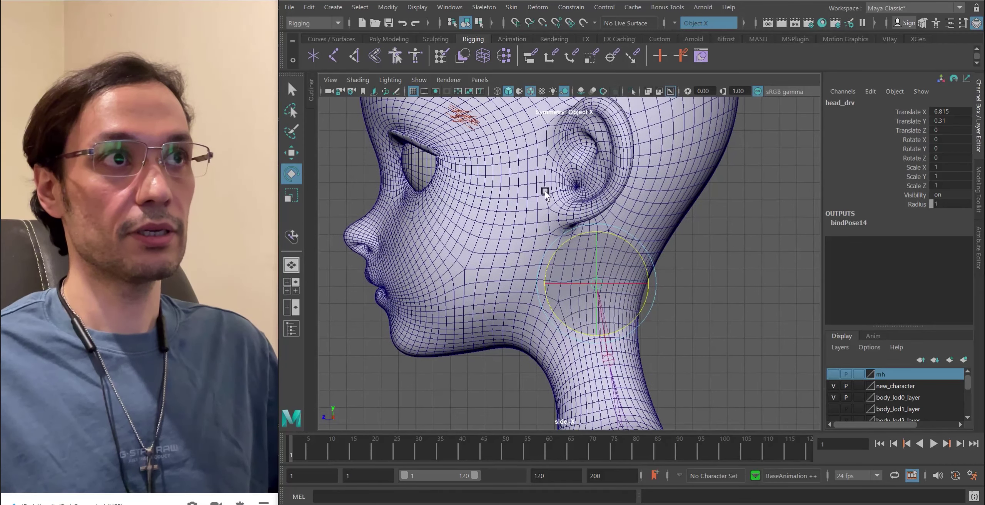
drag(608, 284, 465, 226)
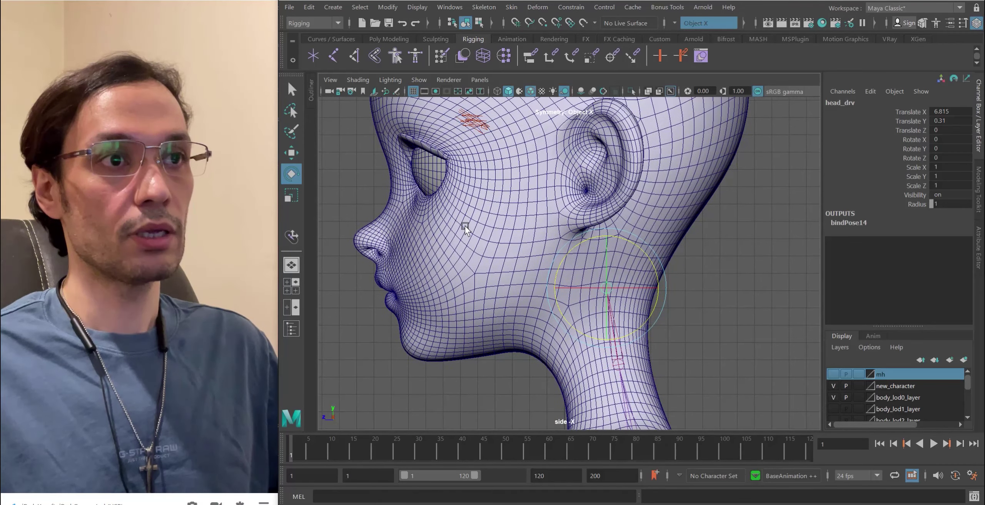
drag(532, 220, 470, 173)
alt+middle_drag(470, 173, 465, 193)
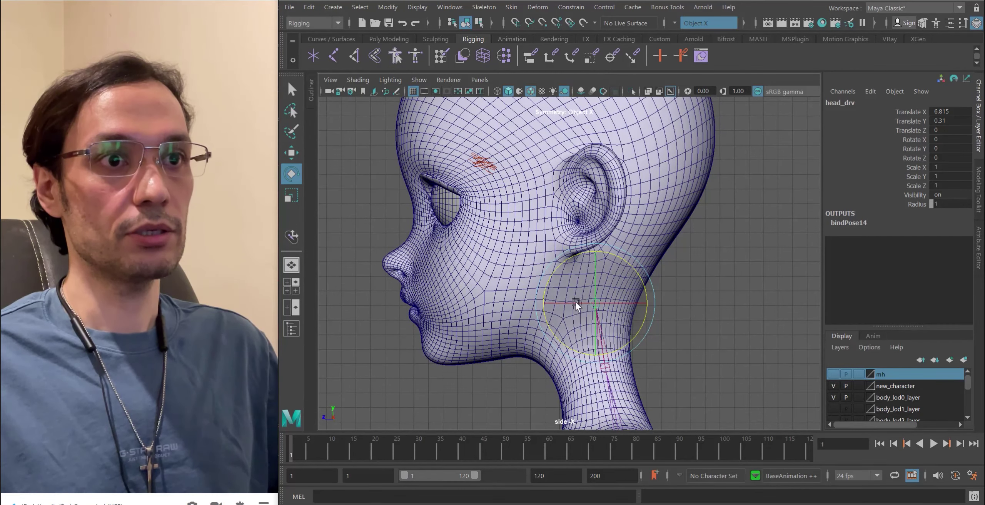
scroll(540, 304, up, 3)
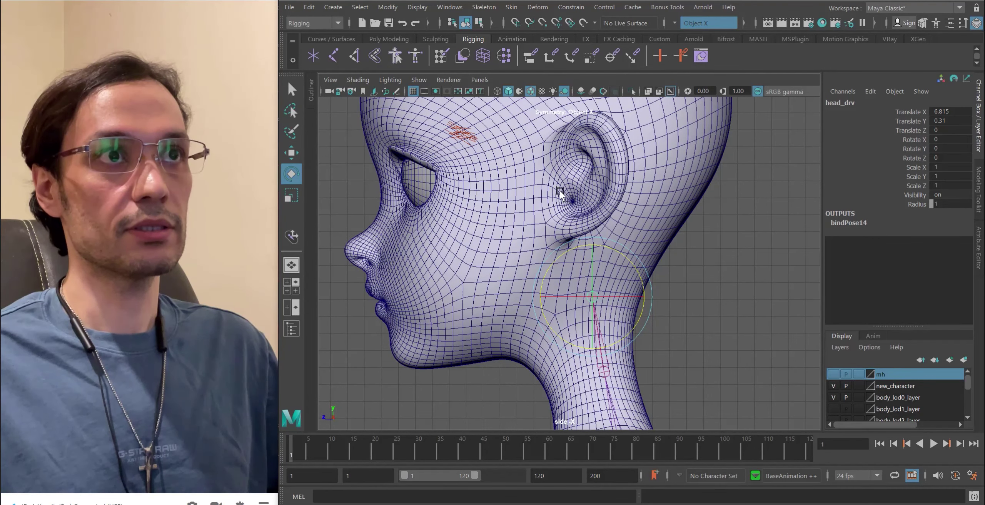
- Move the head joint forward toward the jaw with Move Skinned Joints, to about Translate X 7.586 and Translate Y -3.503
click(513, 8)
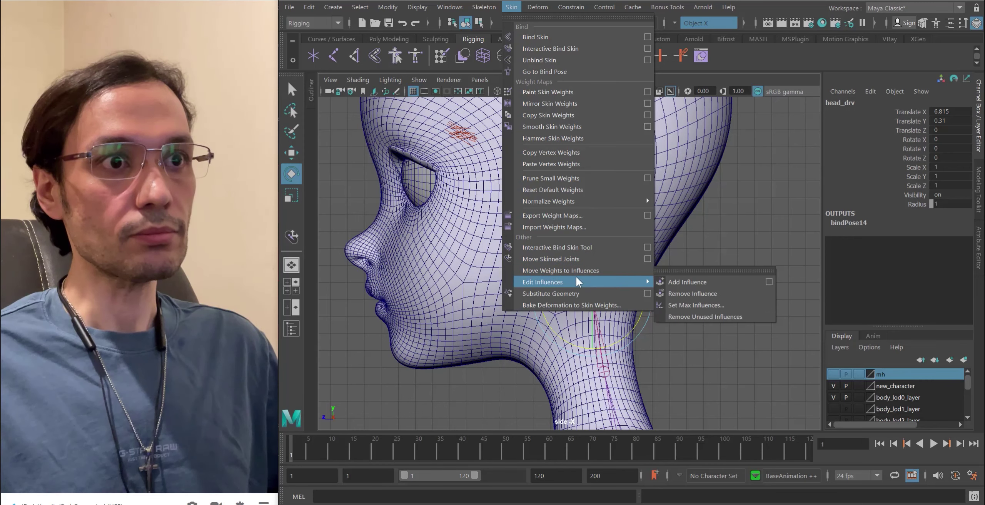
click(560, 258)
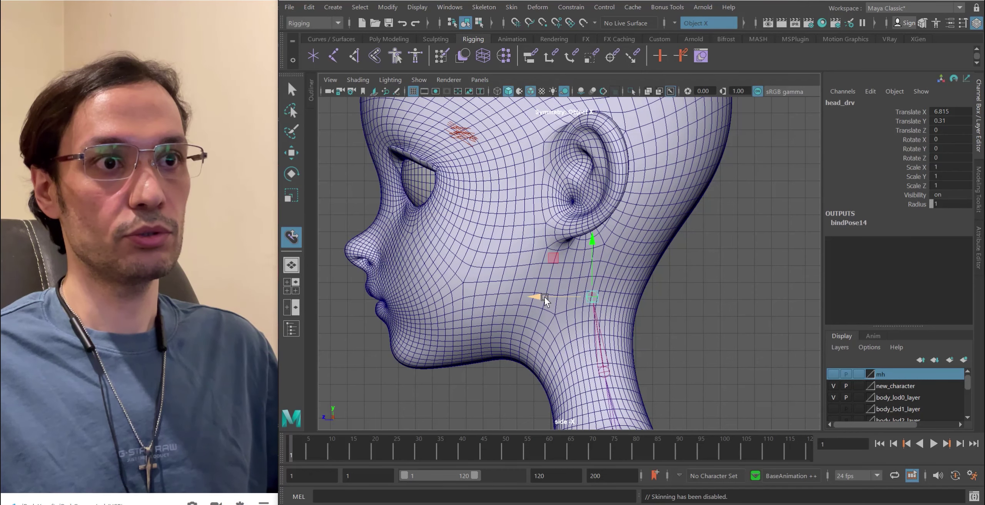
drag(544, 300, 543, 301)
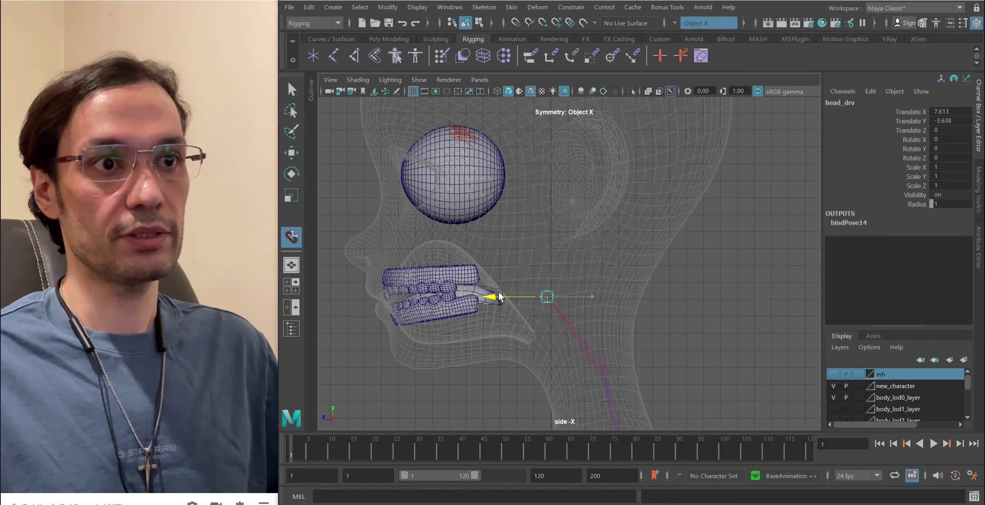
alt+middle_drag(560, 264, 582, 204)
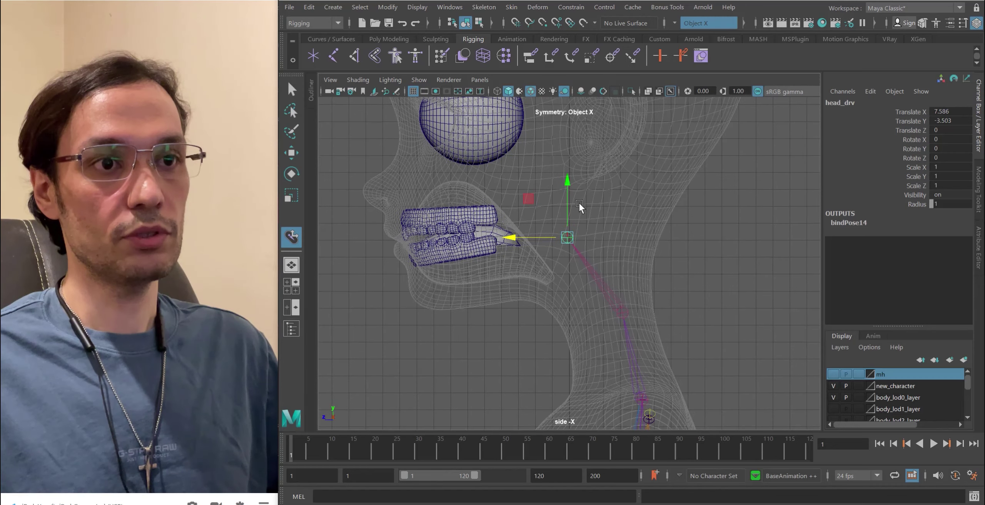
alt+right_drag(626, 274, 527, 191)
alt+middle_drag(527, 191, 517, 224)
alt+right_drag(517, 225, 534, 288)
alt+middle_drag(534, 288, 555, 286)
alt+middle_drag(567, 340, 575, 344)
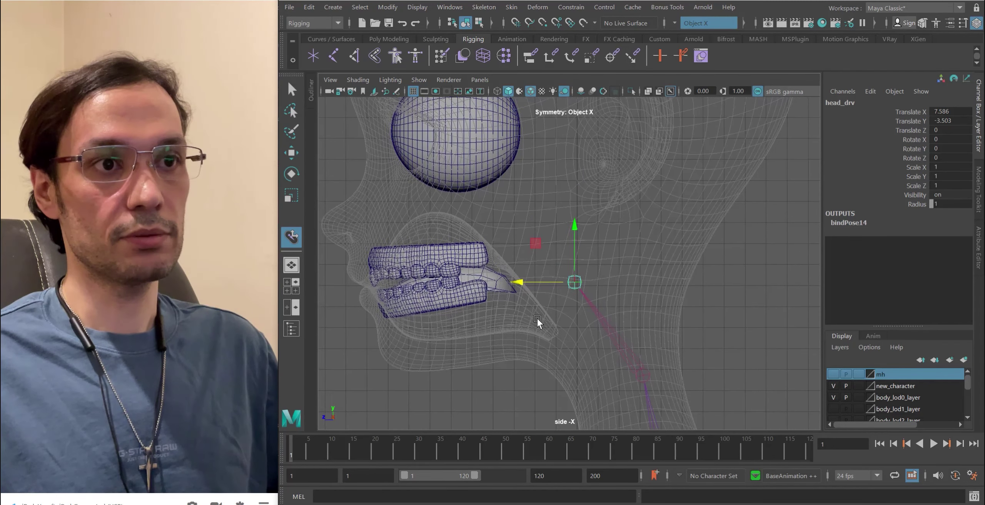
key(w)
key(alt+x)
- Test-rotate the head joint from its new forward pivot in the side view and undo each rotation
alt+right_drag(698, 308, 609, 281)
key(e)
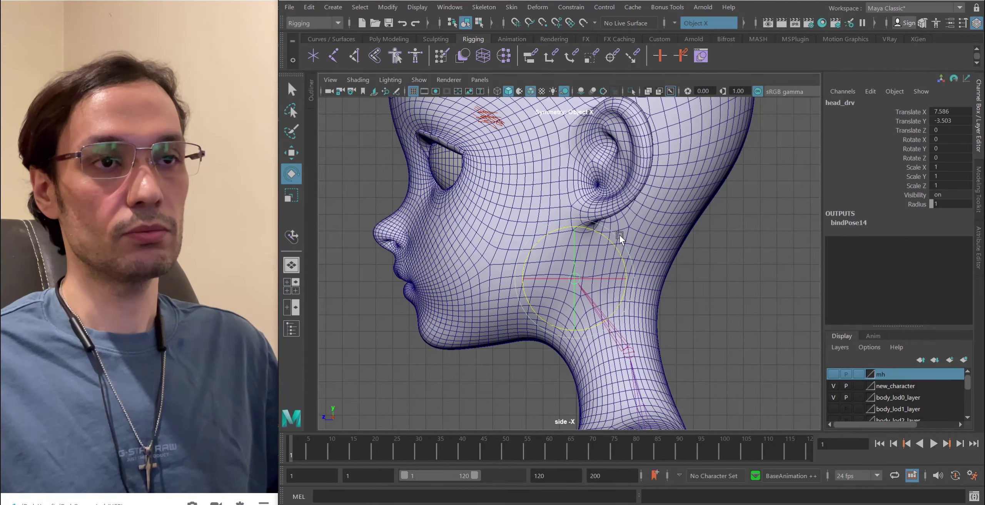
drag(608, 238, 627, 280)
key(ctrl+z)
key(ctrl+z)
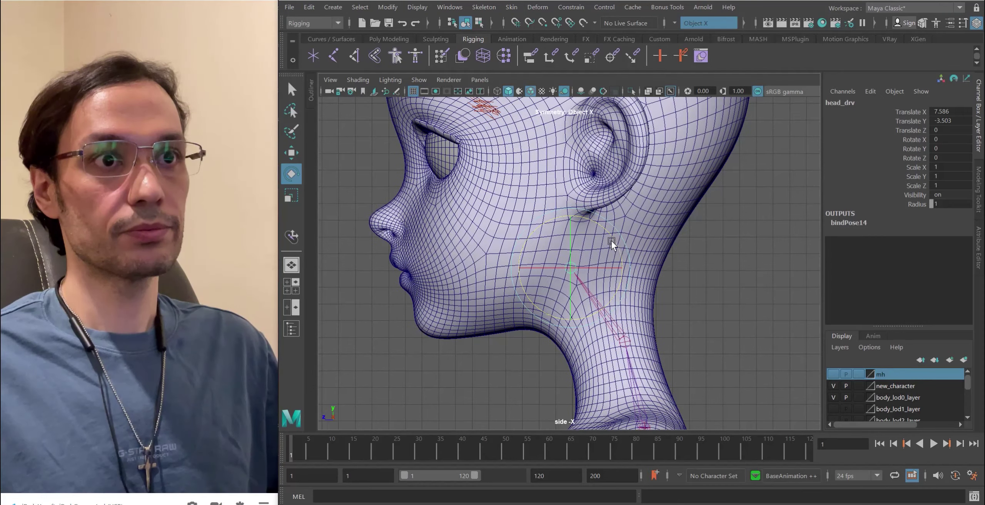
drag(611, 240, 584, 273)
key(ctrl+z)
- Switch to the perspective view, test-rotate the head joint about its object X axis by about 38 degrees, and undo it
key(space)
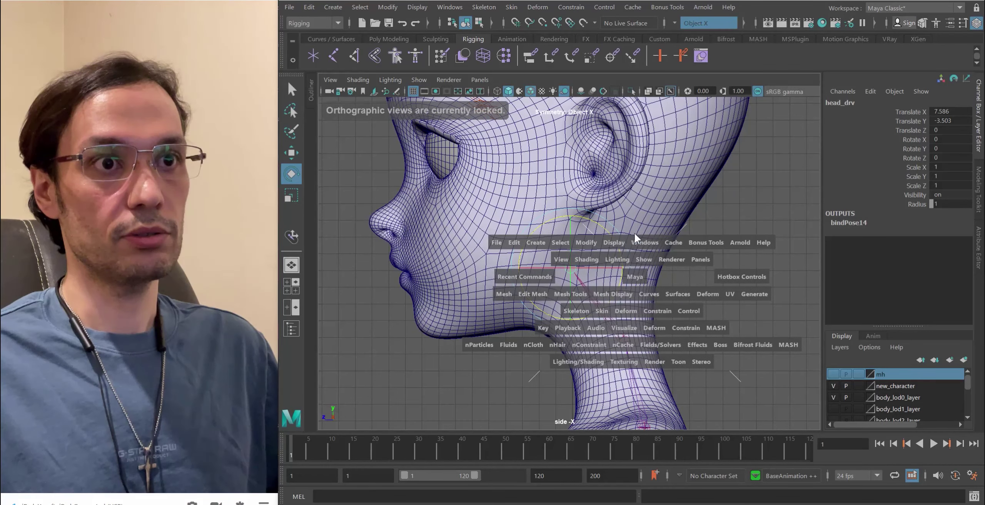
drag(634, 233, 593, 270)
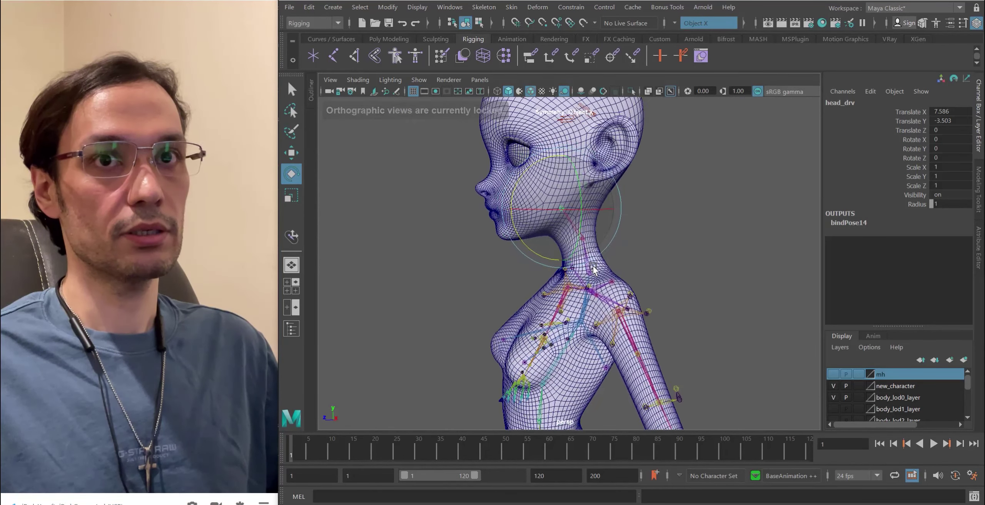
key(e)
click(564, 208)
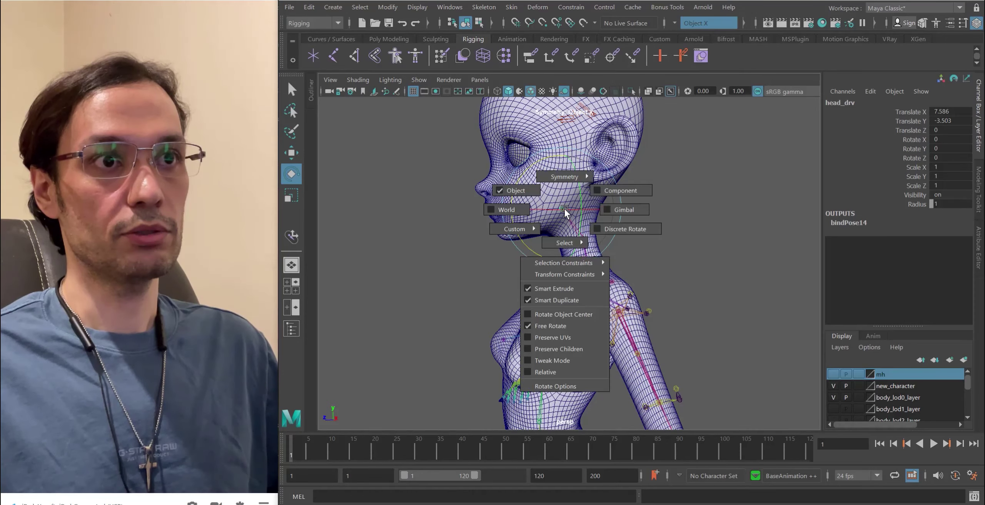
drag(565, 209, 516, 191)
alt+drag(515, 191, 585, 249)
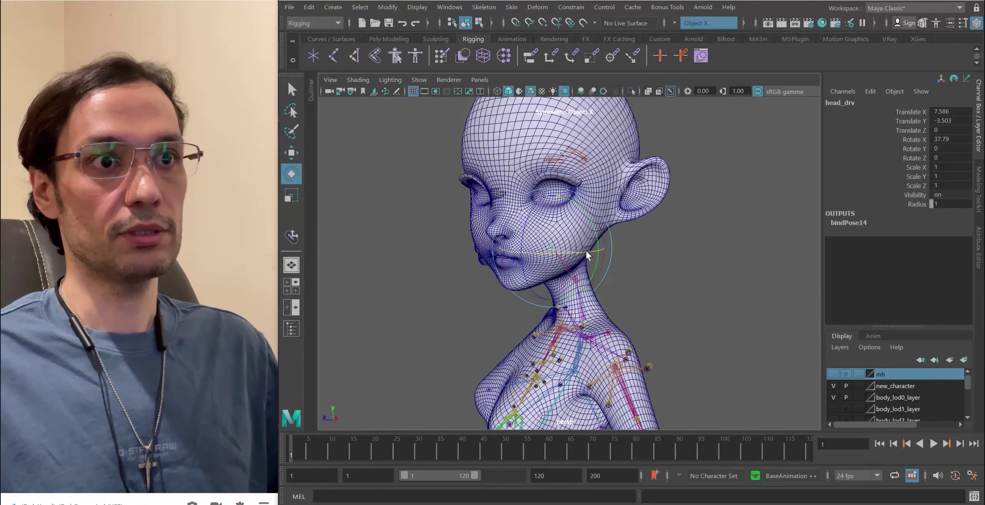
key(ctrl+z)
- Select the neck_02_drv joint, test-turn it sideways about its object X axis, and undo the last rotation
alt+right_drag(588, 250, 662, 286)
drag(647, 271, 550, 246)
click(600, 299)
alt+right_drag(550, 246, 562, 254)
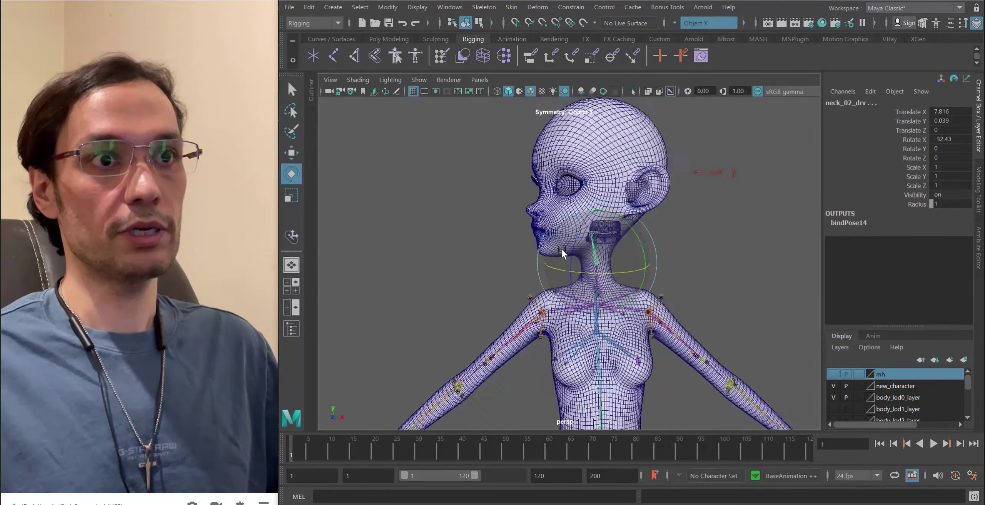
drag(562, 254, 587, 282)
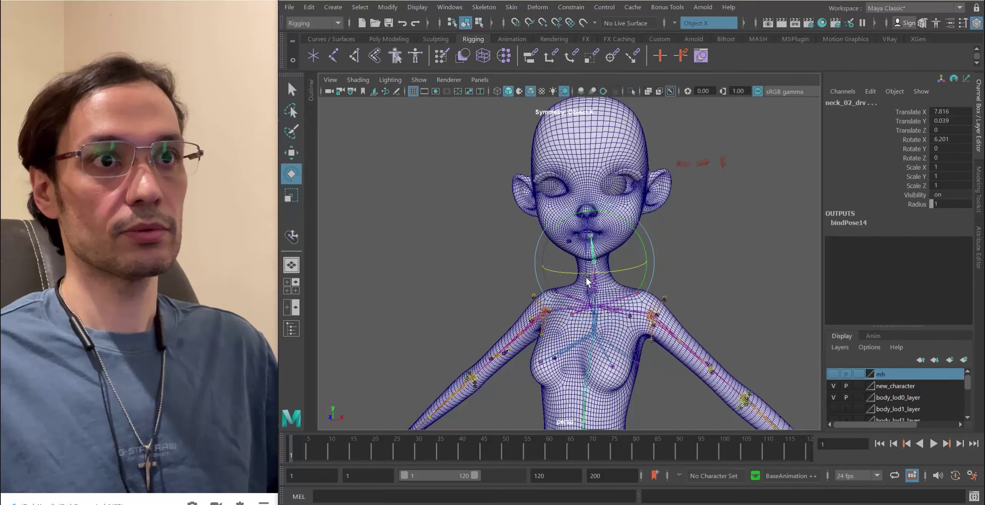
key(ctrl+z)
- Set the rotation axis to World, try turning the neck_02_drv joint around it, and undo the rotations
click(593, 254)
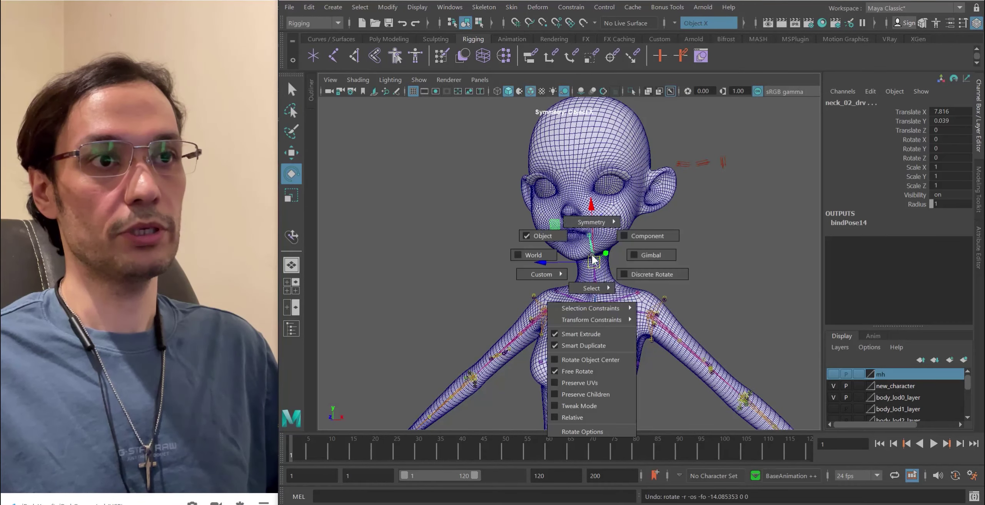
click(545, 253)
alt+drag(558, 261, 519, 266)
drag(593, 270, 639, 281)
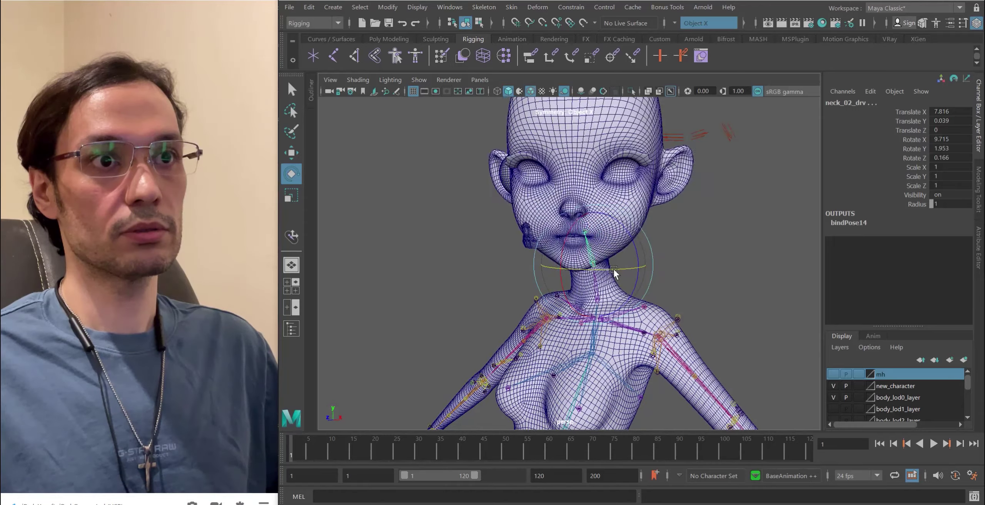
alt+right_drag(607, 277, 609, 272)
drag(608, 272, 556, 285)
key(ctrl+z)
key(ctrl+z)
- Select the clavicle_l_drv joint, test-rotate it to about -49 degrees in Rotate Y, and undo the rotation
mouse_move(556, 286)
alt+right_down()
mouse_move(510, 234)
mouse_move(570, 338)
mouse_move(555, 300)
mouse_move(588, 343)
mouse_move(571, 280)
alt+right_up()
click(565, 304)
alt+drag(565, 303, 599, 269)
alt+right_drag(600, 269, 608, 294)
alt+drag(607, 294, 600, 287)
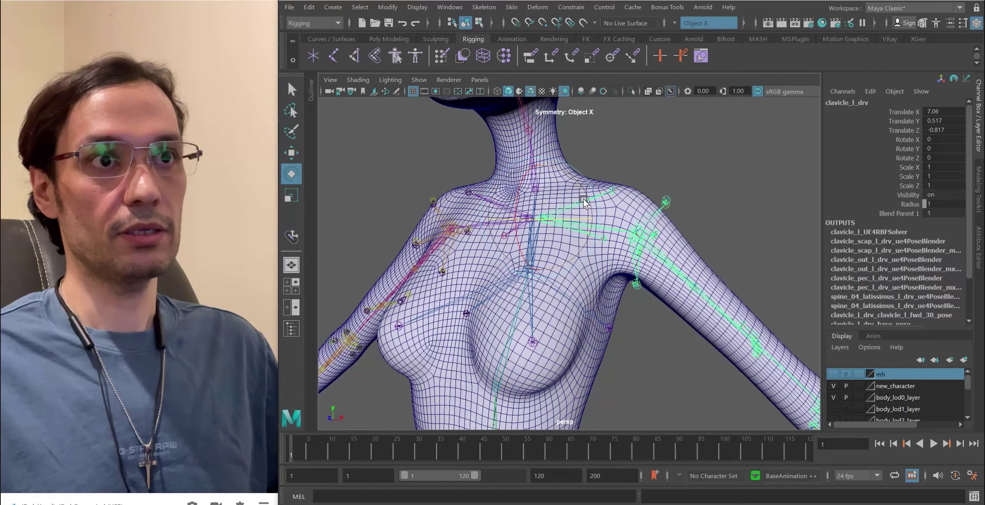
drag(584, 202, 584, 300)
mouse_move(585, 300)
alt+right_down()
mouse_move(589, 347)
mouse_move(577, 288)
alt+right_up()
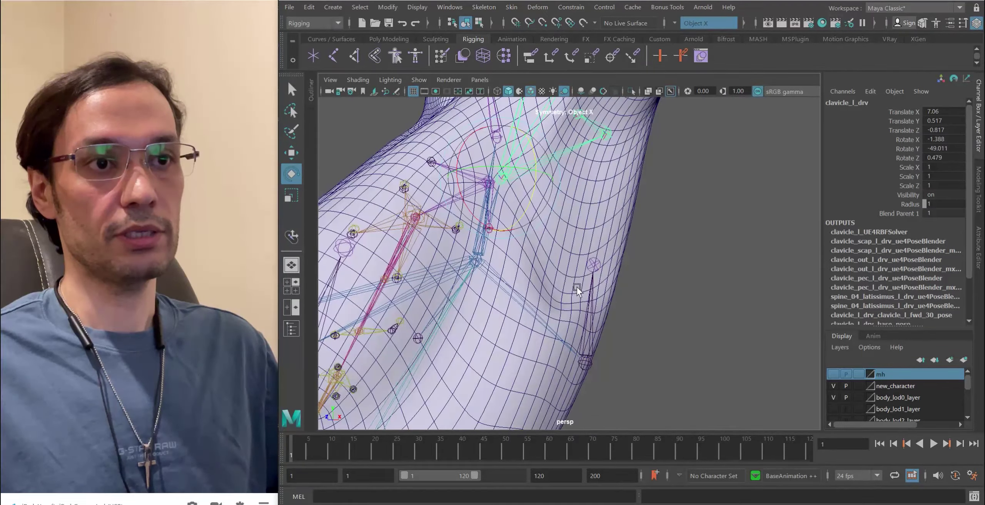
alt+drag(577, 287, 546, 311)
alt+right_drag(546, 311, 508, 306)
alt+middle_drag(509, 306, 522, 316)
key(ctrl+z)
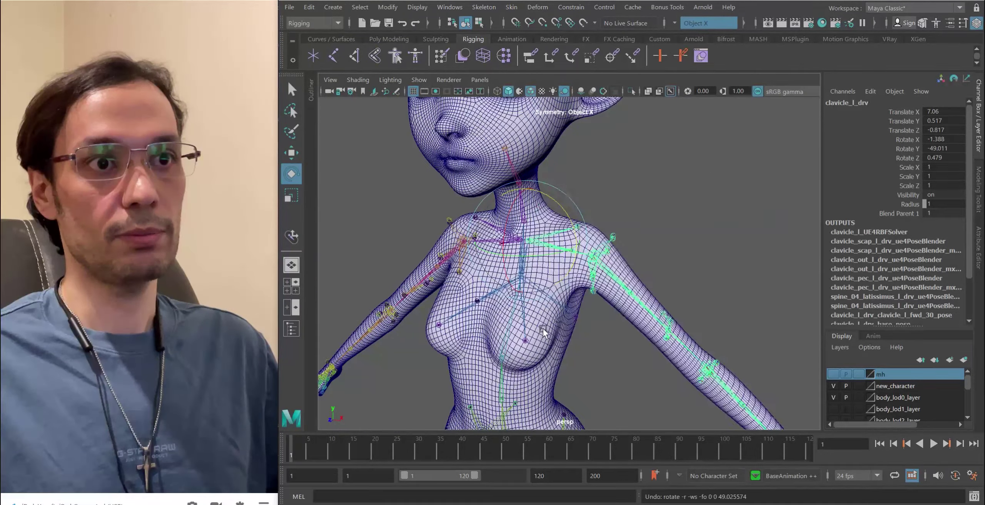
- Select the body1 mesh and examine the placement of the clavicle, chest and shoulder joints from several angles
alt+right_drag(543, 328, 591, 326)
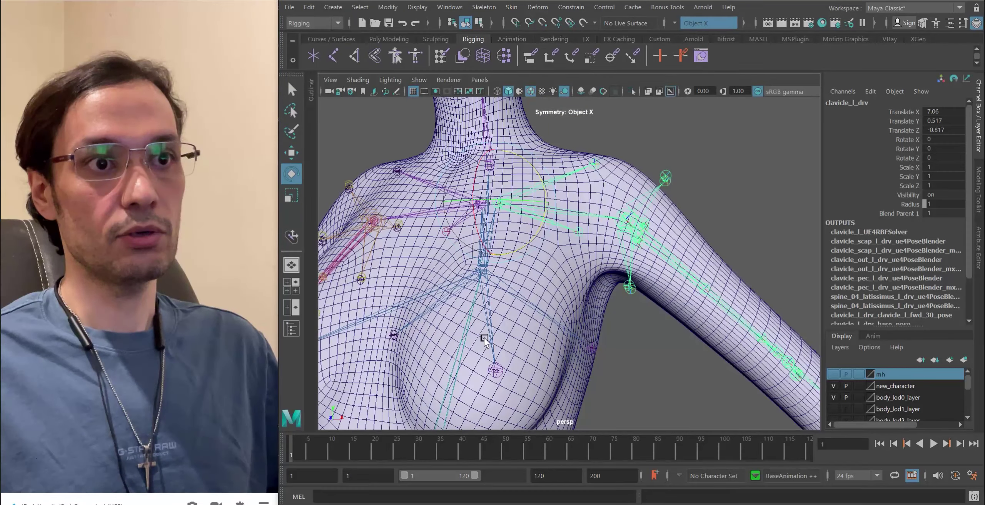
click(484, 337)
alt+drag(493, 275, 561, 280)
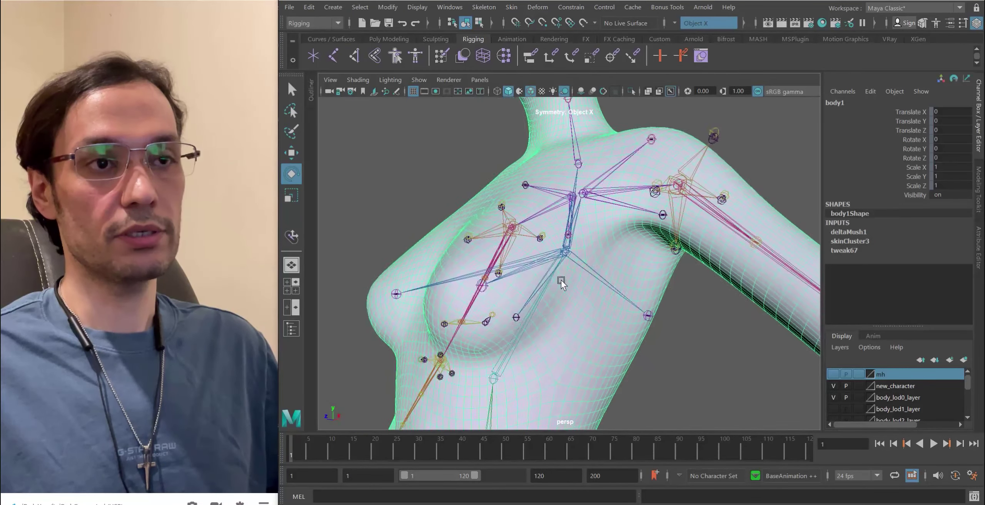
alt+right_drag(561, 280, 464, 266)
alt+drag(464, 266, 471, 257)
alt+middle_drag(471, 257, 472, 236)
alt+right_drag(472, 235, 588, 260)
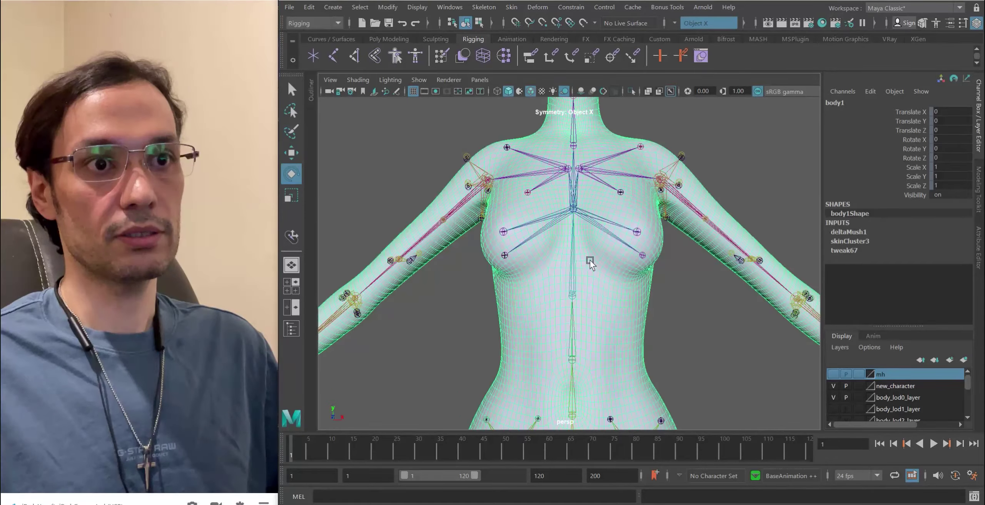
alt+drag(589, 259, 610, 326)
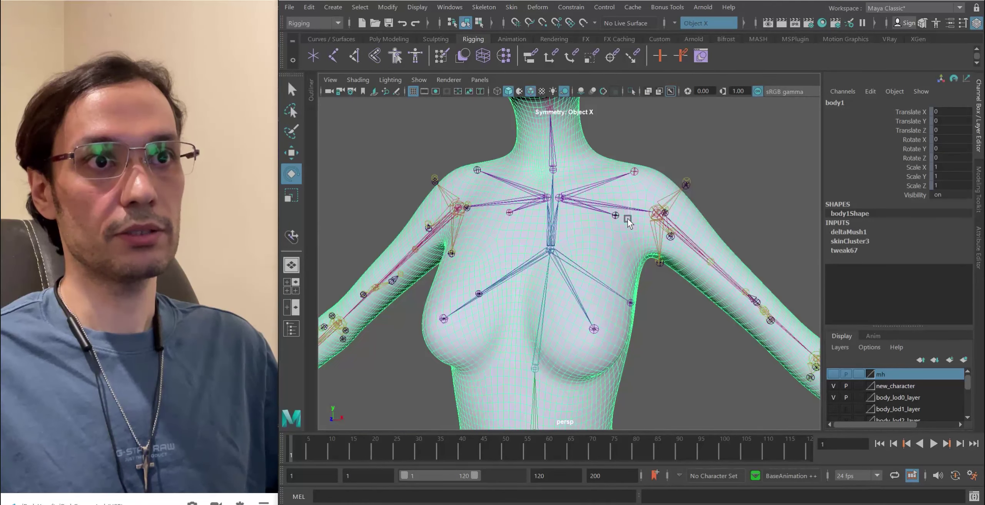
click(627, 220)
alt+right_drag(611, 326, 605, 261)
alt+drag(583, 300, 547, 282)
click(602, 290)
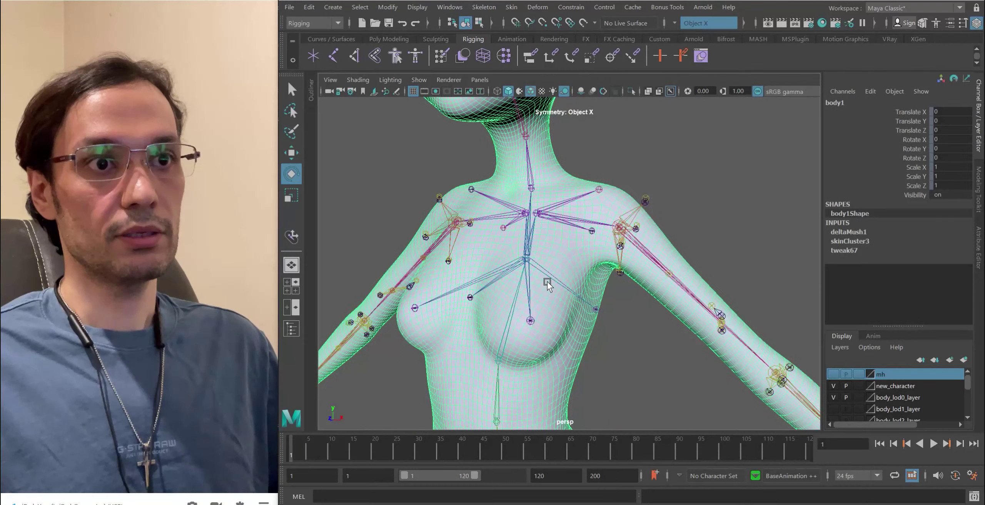
- Select the clavicle_l_drv and clavicle_r_drv joints together and rotate them upward to about -33.5 in Rotate Y
click(595, 232)
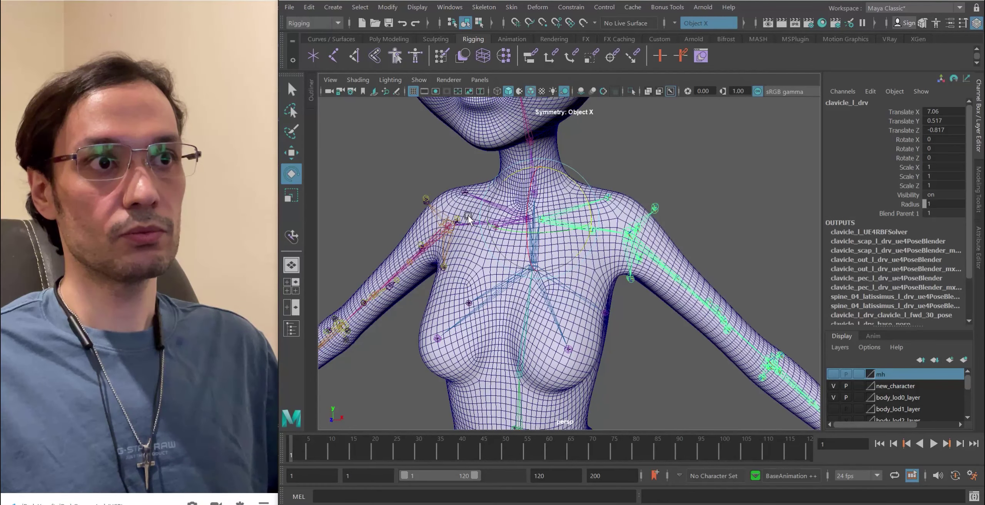
click(470, 232)
alt+drag(564, 272, 558, 235)
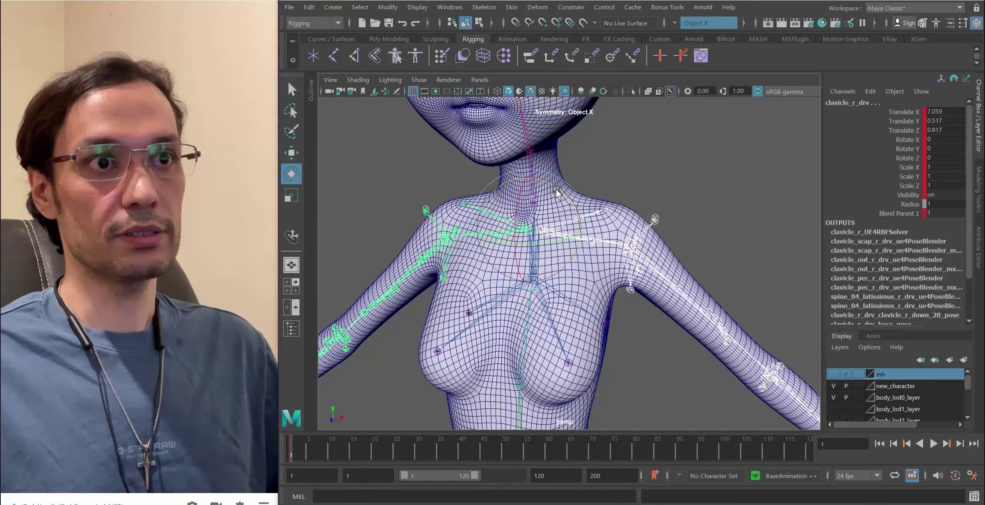
drag(562, 192, 556, 217)
key(ctrl+z)
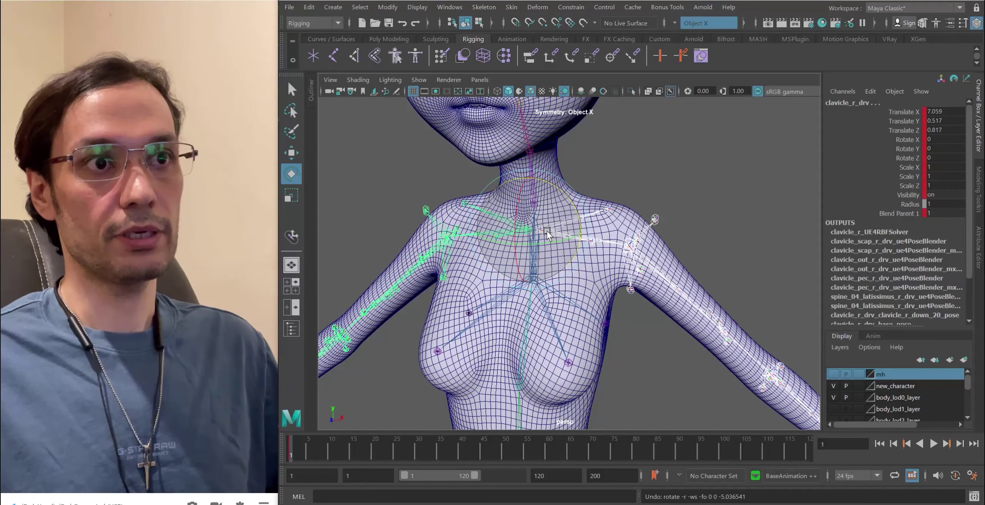
right_click(547, 230)
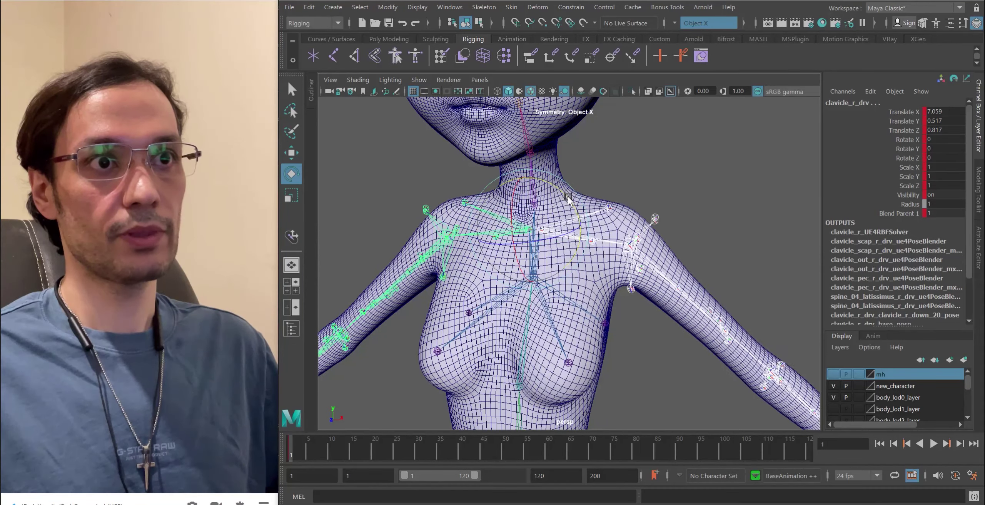
drag(569, 199, 581, 221)
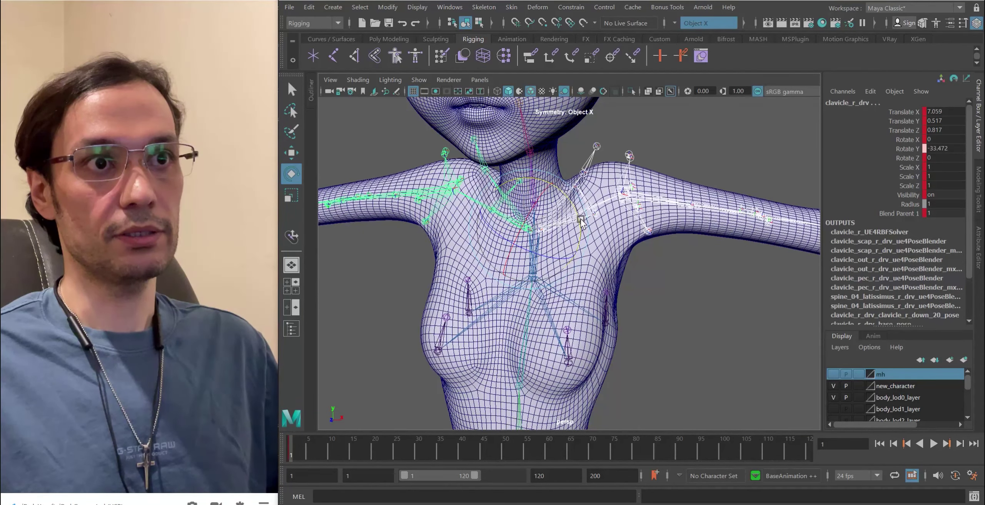
alt+middle_drag(581, 222, 578, 243)
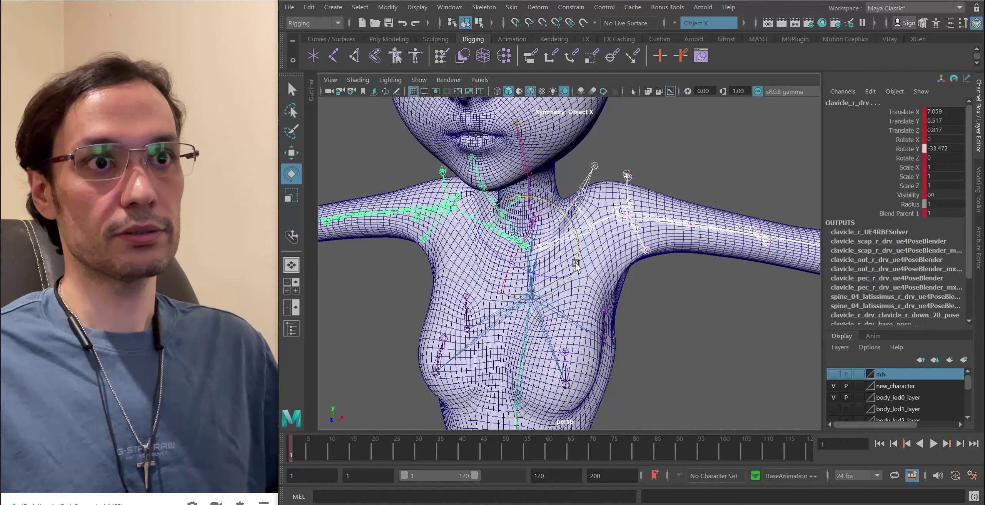
- Select the upperarm_l_drv and upperarm_r_drv joints and raise both arms to about -73.4 in Rotate Y
click(620, 214)
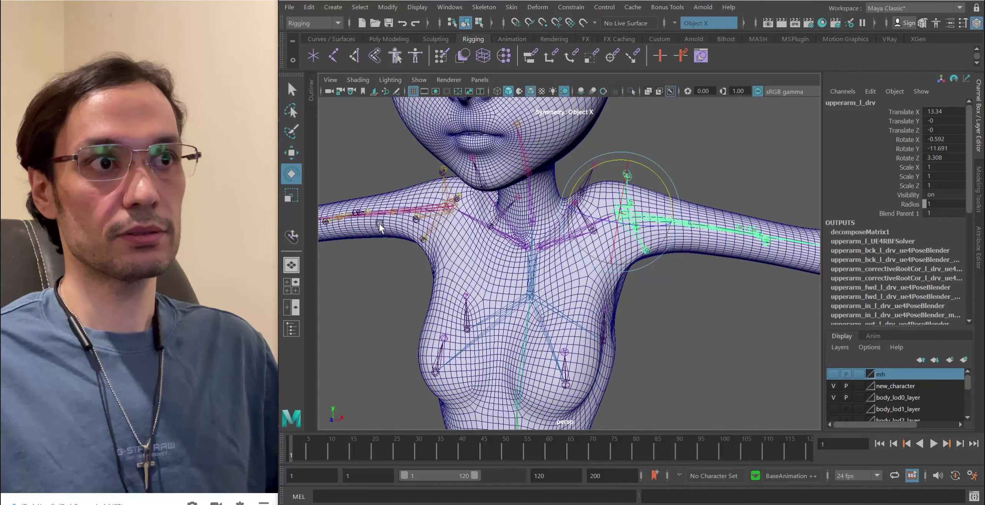
shift+click(398, 225)
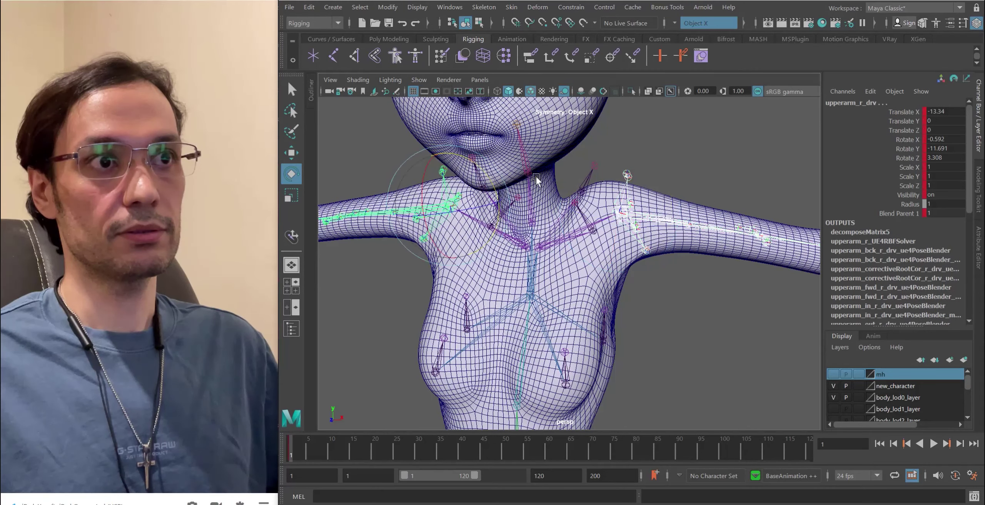
drag(477, 168, 528, 224)
scroll(575, 288, up, 5)
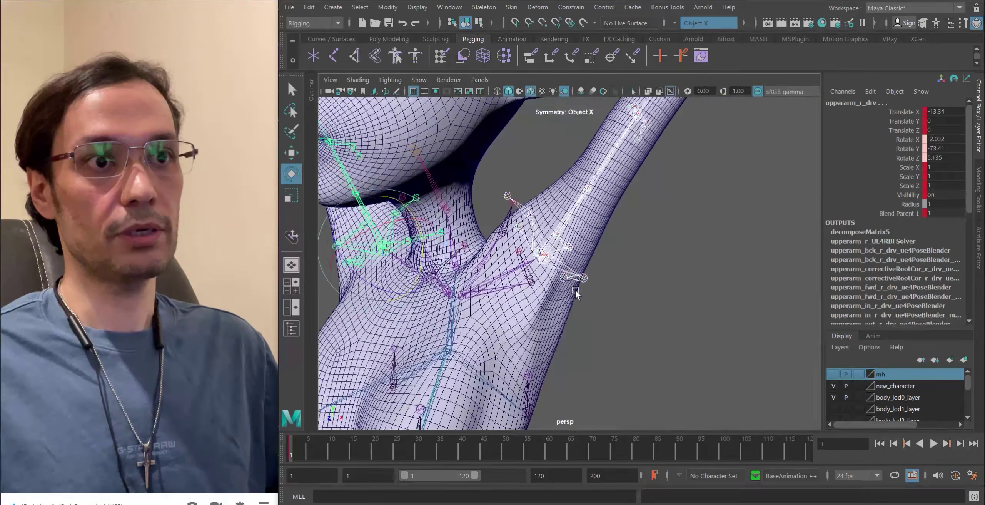
alt+drag(515, 305, 569, 231)
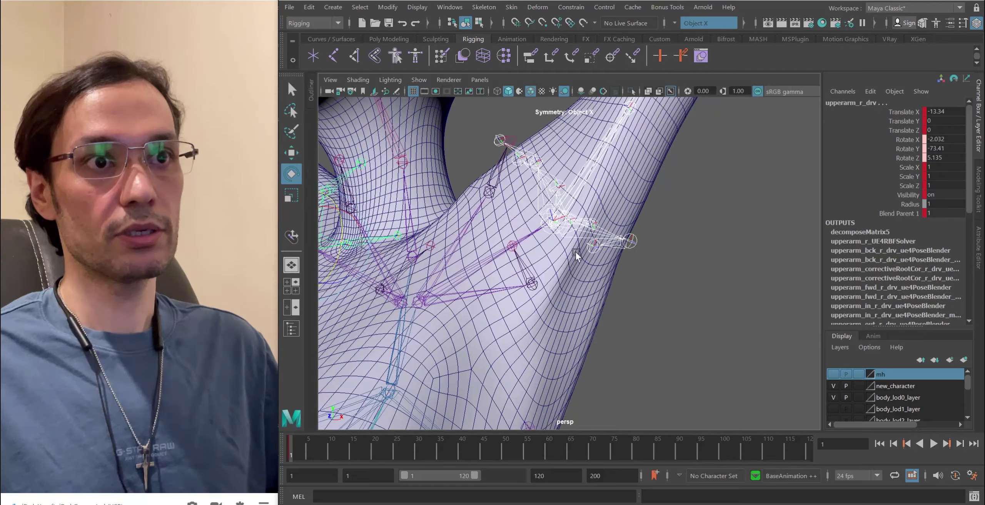
scroll(576, 252, down, 10)
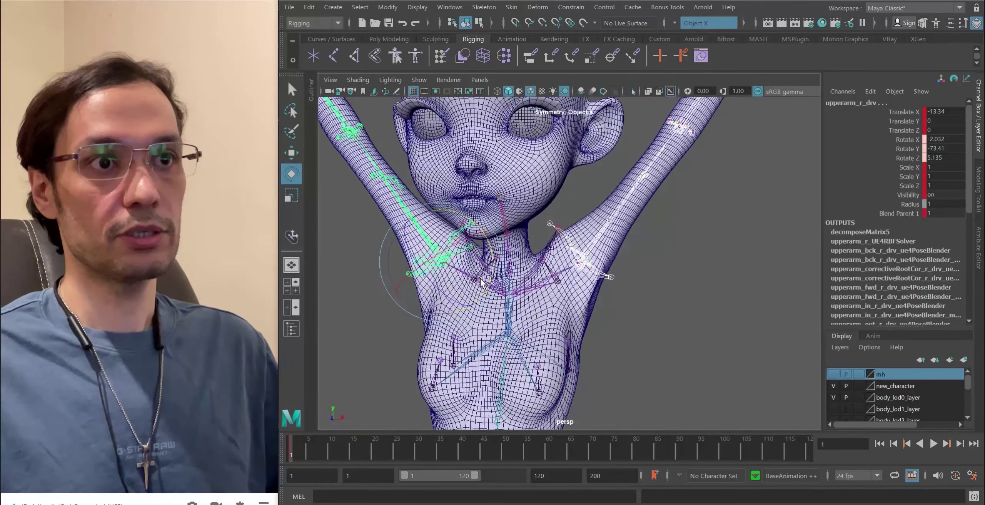
- Examine the raised shoulders on the body1 mesh and set the symmetry to Object X
alt+drag(481, 281, 607, 232)
click(575, 271)
click(566, 308)
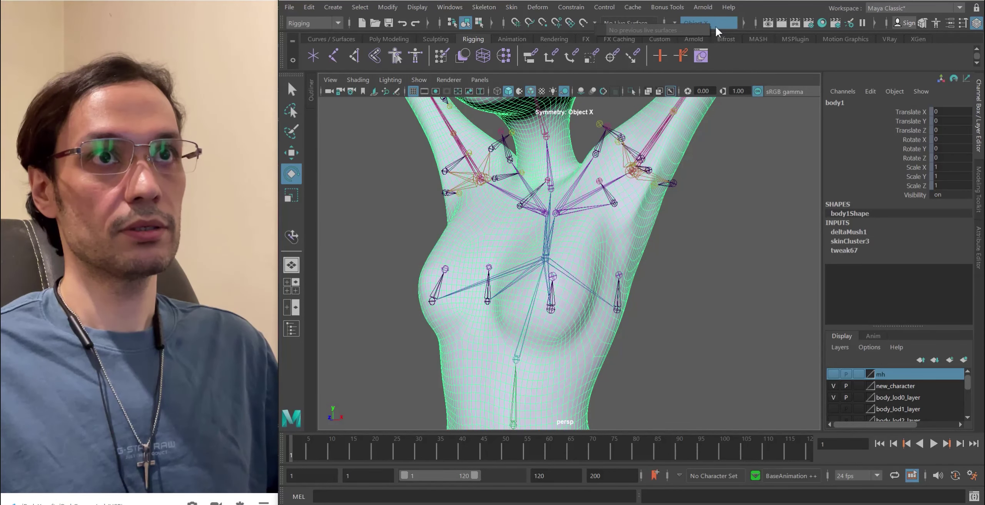
click(743, 148)
click(674, 23)
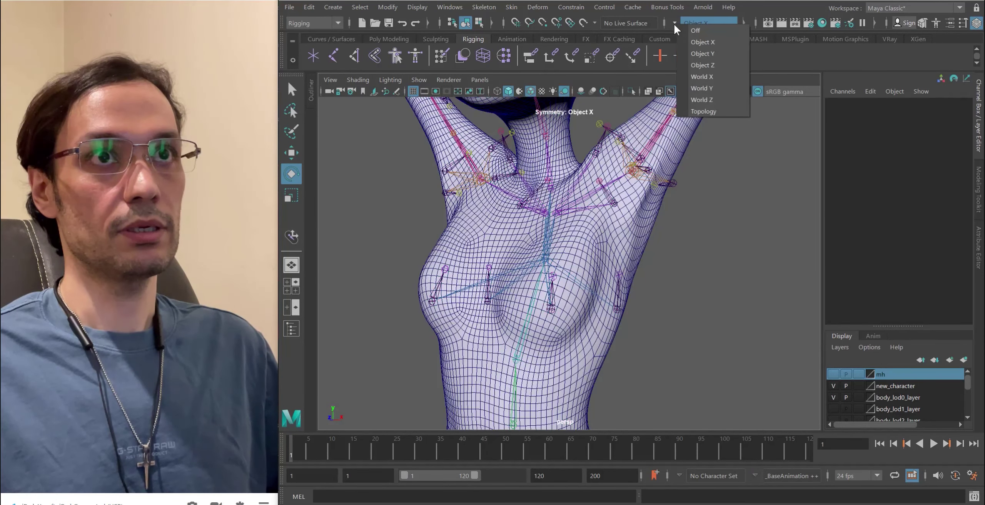
click(703, 41)
- Select the body1 mesh and activate the Paint Selection tool on its vertices
alt+middle_drag(585, 257, 631, 226)
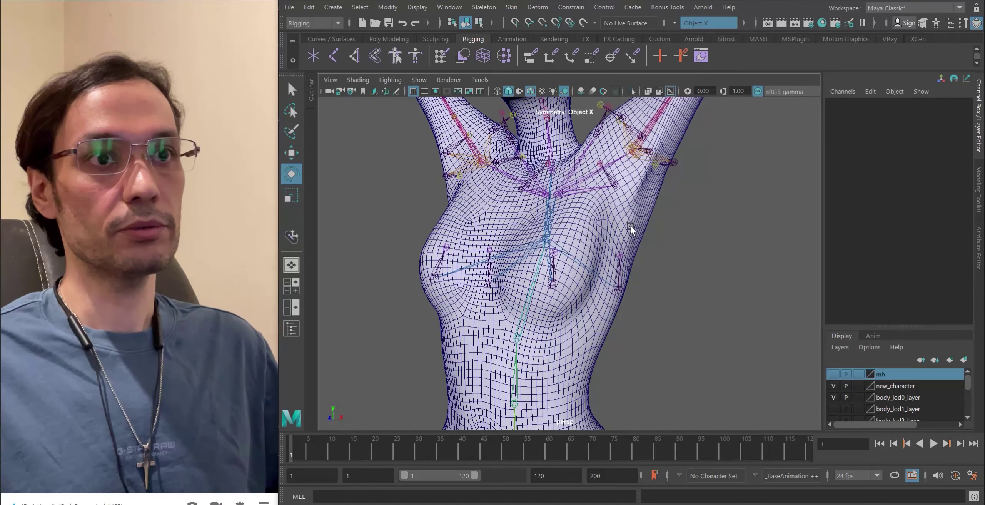
click(579, 223)
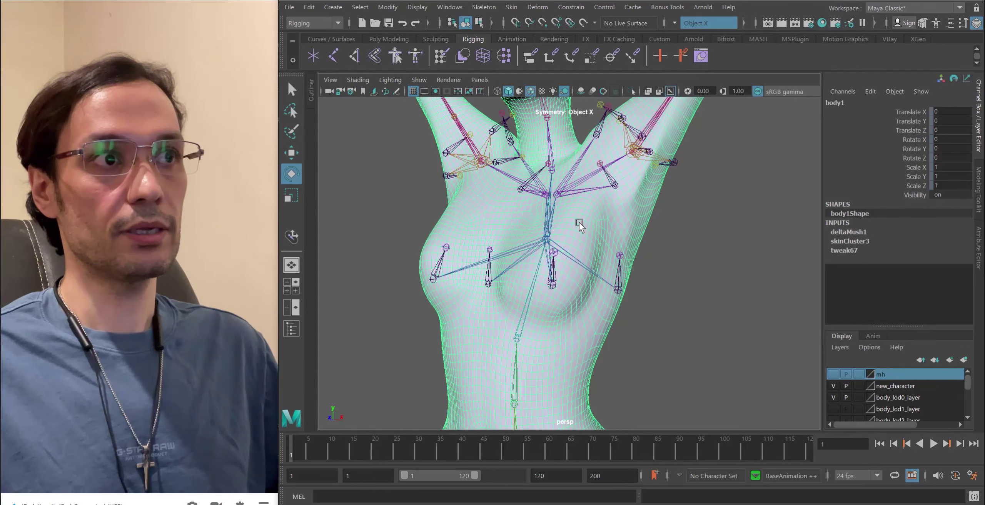
click(292, 133)
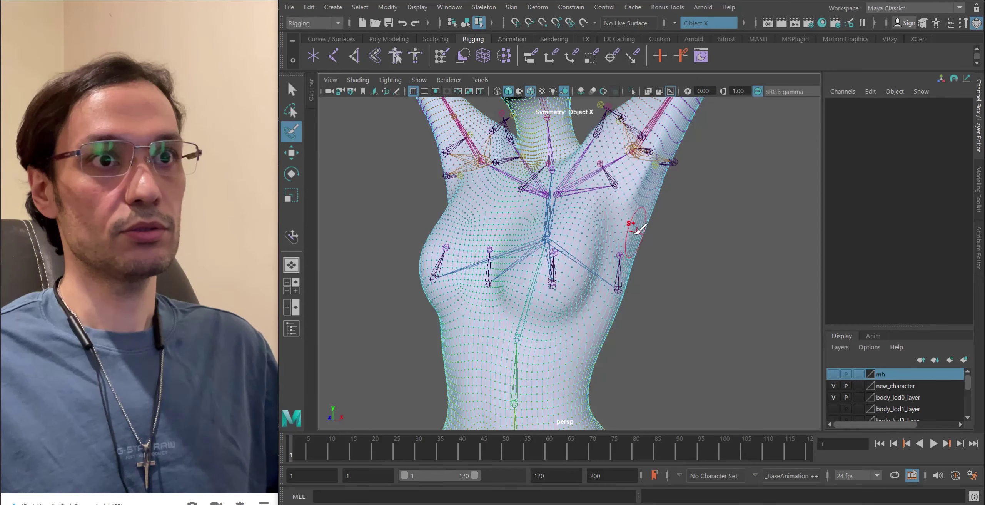
alt+drag(638, 229, 500, 209)
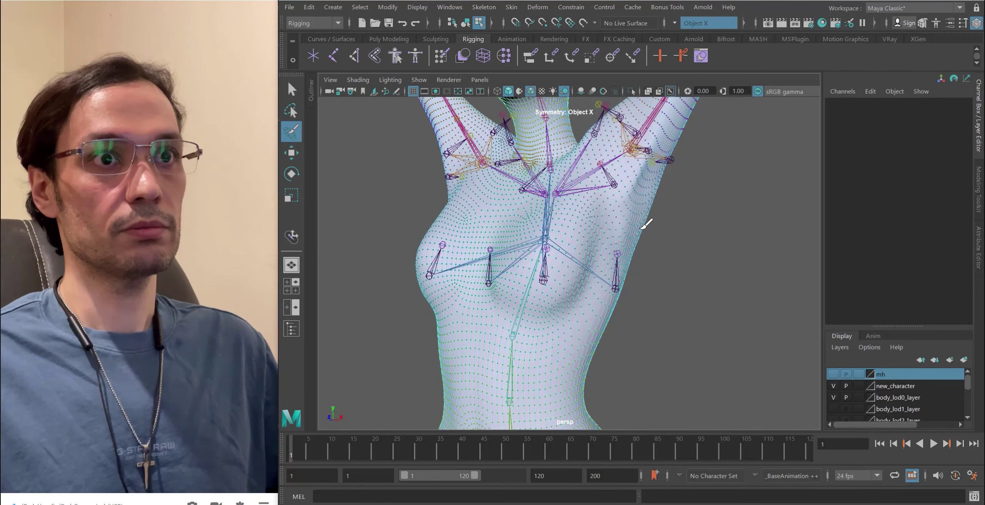
mouse_move(644, 220)
alt+mouse_down()
mouse_move(635, 227)
mouse_move(650, 244)
mouse_move(665, 219)
mouse_move(631, 238)
mouse_move(698, 259)
mouse_move(581, 233)
alt+mouse_up()
mouse_move(575, 241)
alt+middle_down()
mouse_move(568, 246)
mouse_move(568, 223)
alt+middle_up()
scroll(571, 248, up, 3)
- Set the symmetry to Topology and define it with a center seam edge of body1 at the base of the neck
key(w)
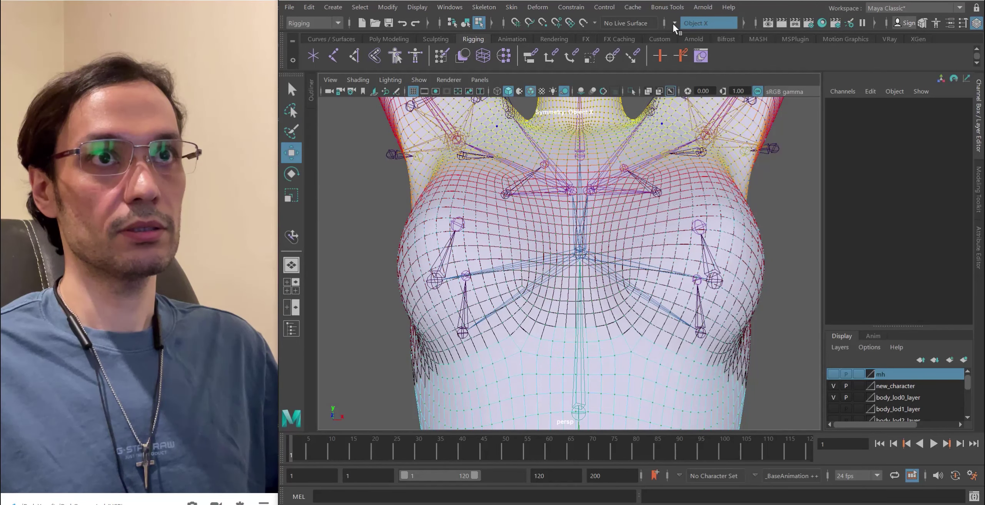
click(674, 23)
click(696, 24)
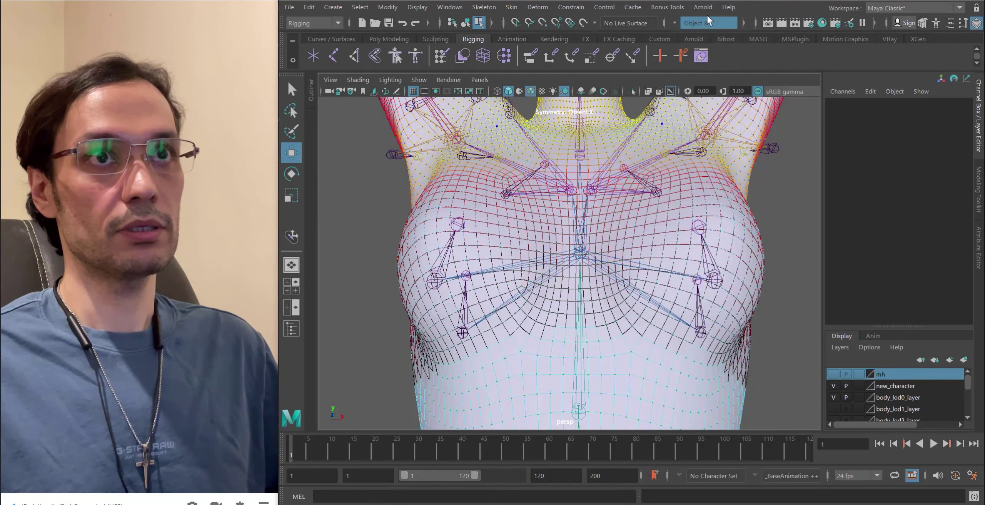
click(675, 22)
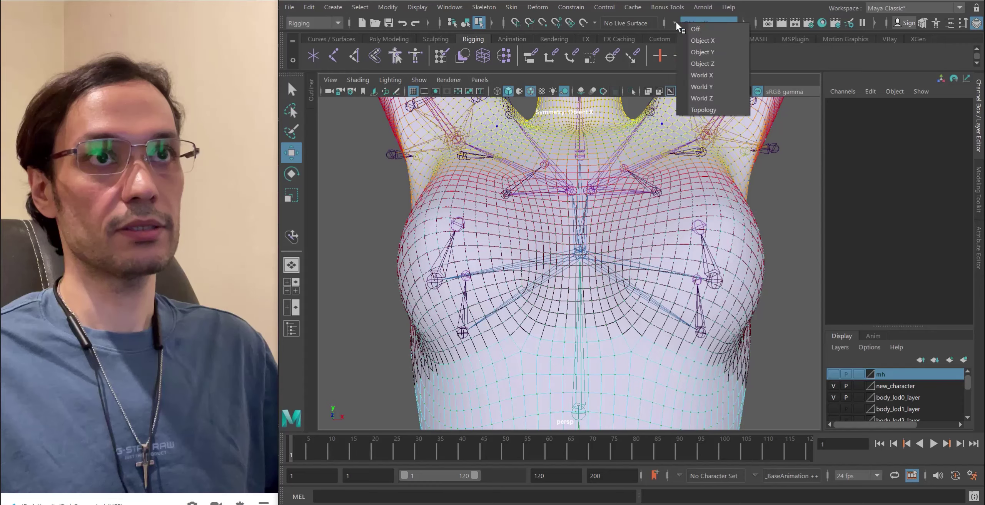
click(698, 110)
mouse_move(589, 282)
alt+middle_down()
mouse_move(589, 300)
mouse_move(590, 290)
alt+middle_up()
scroll(589, 300, up, 8)
scroll(593, 292, up, 5)
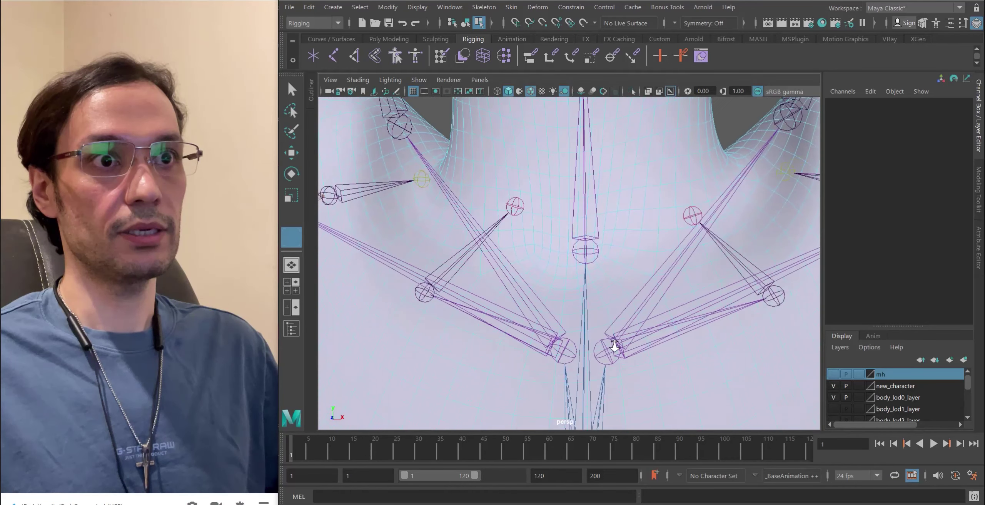
key(w)
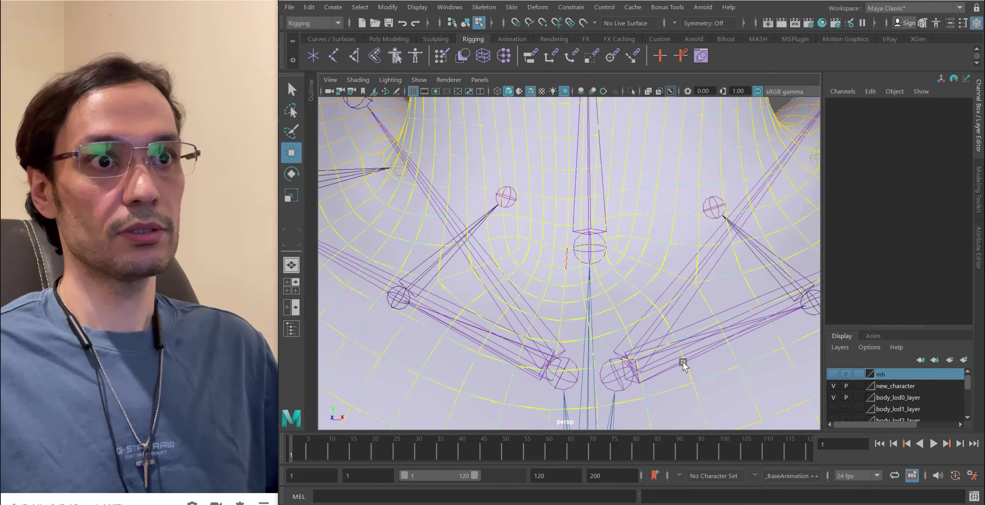
click(537, 283)
- Paint-select the body1 vertices around the armpits with the Paint Selection tool
scroll(597, 285, down, 5)
alt+drag(631, 269, 637, 303)
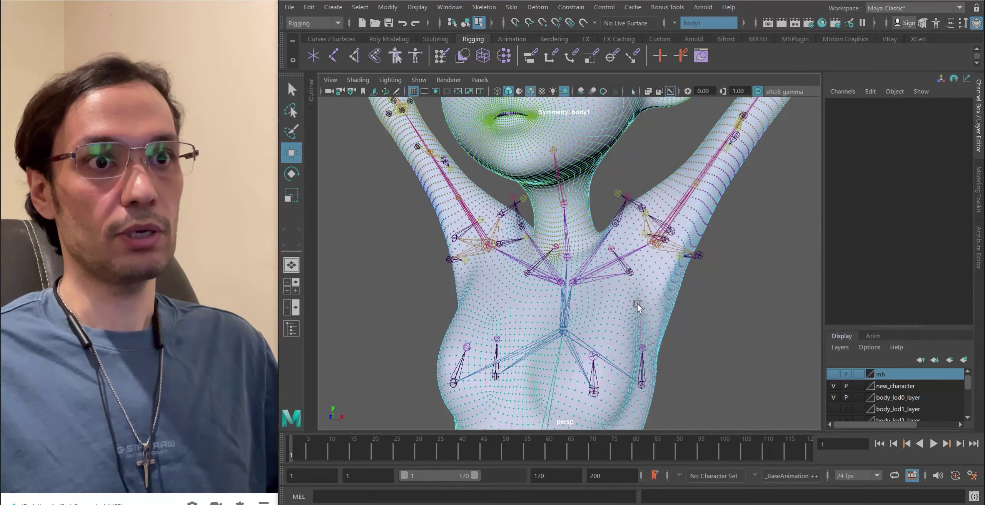
scroll(660, 285, up, 4)
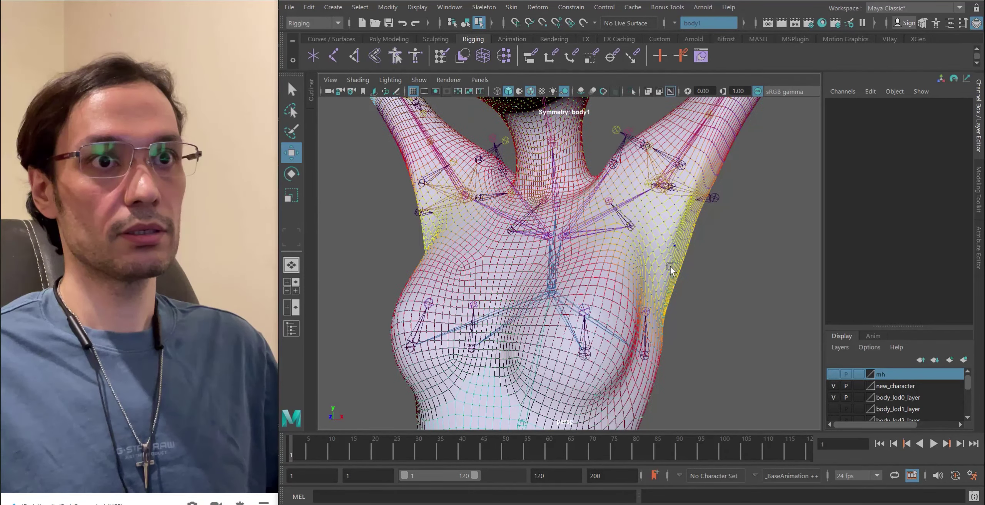
alt+drag(670, 266, 679, 245)
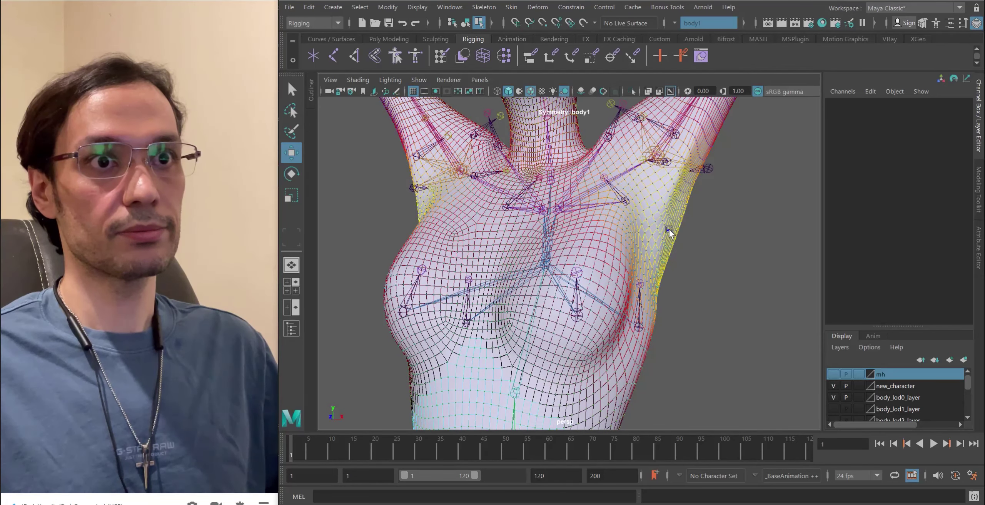
drag(669, 229, 275, 130)
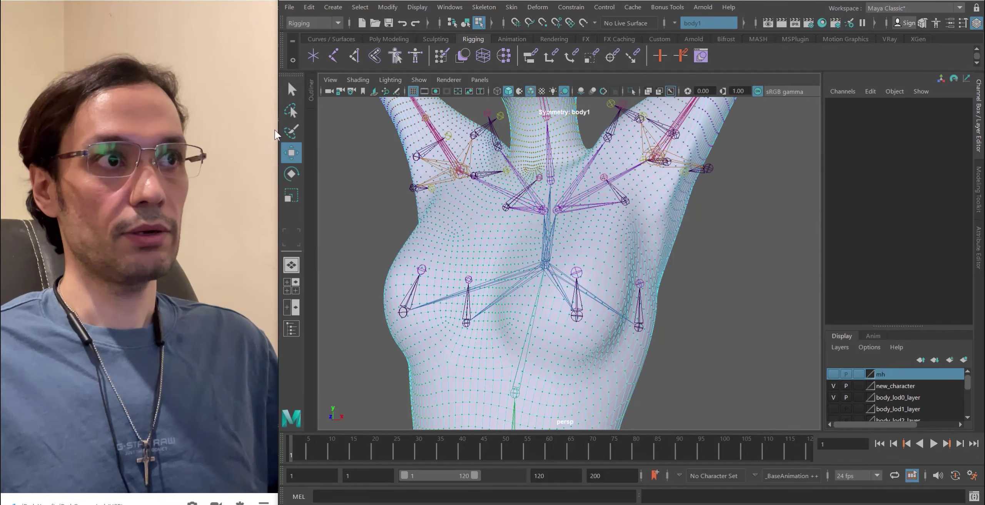
click(291, 131)
mouse_move(654, 259)
alt+mouse_down()
mouse_move(666, 219)
mouse_move(628, 257)
mouse_move(622, 209)
mouse_move(635, 209)
mouse_move(585, 273)
alt+mouse_up()
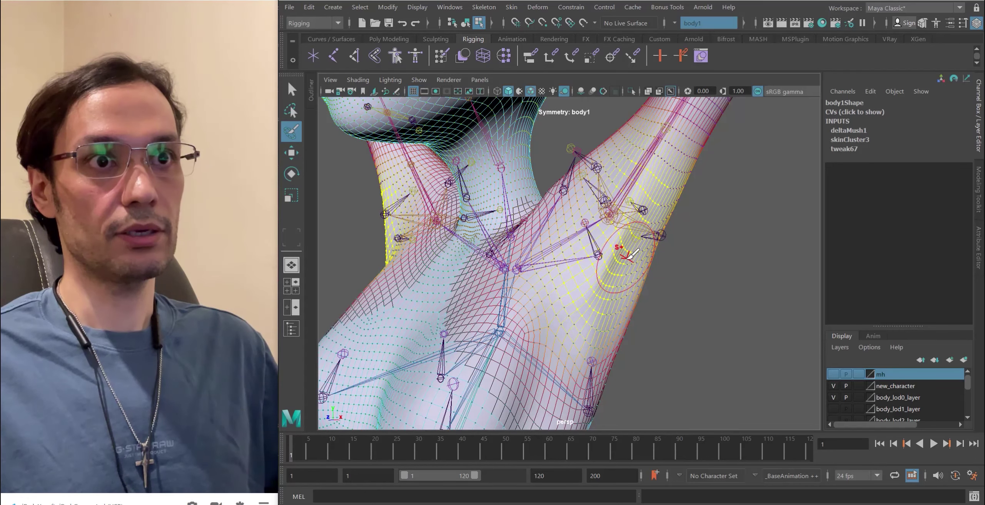
alt+drag(631, 254, 640, 270)
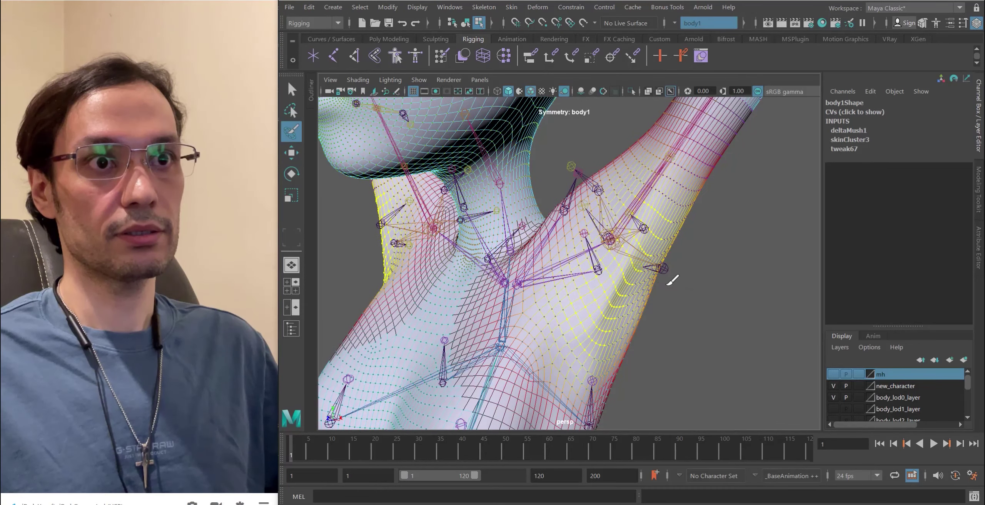
- Extend the painted vertex selection from the armpits down the sides of the torso
key(w)
click(292, 133)
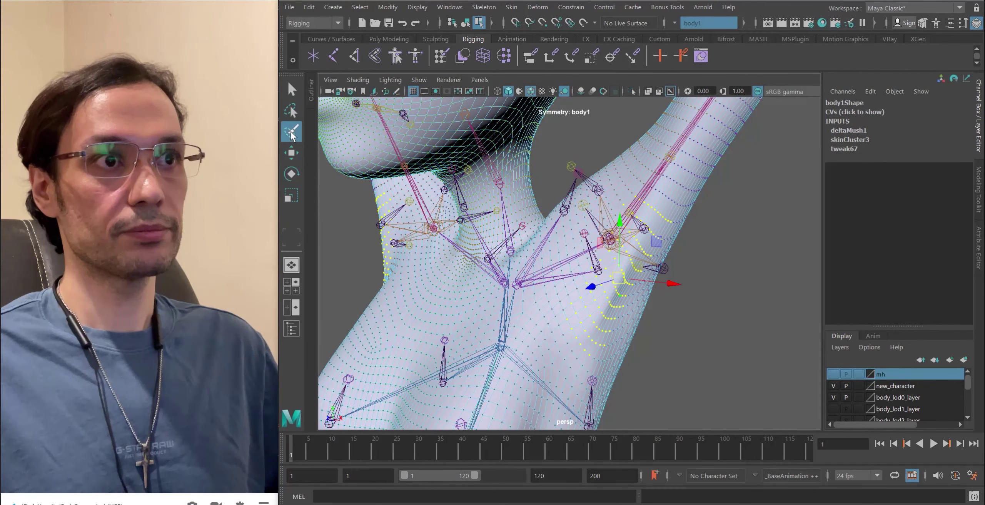
alt+drag(654, 246, 627, 277)
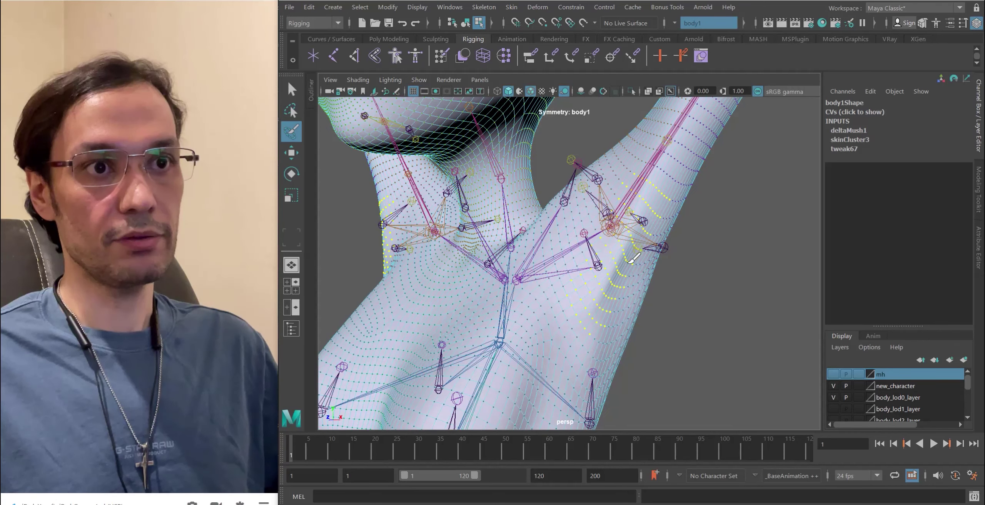
alt+drag(593, 366, 595, 269)
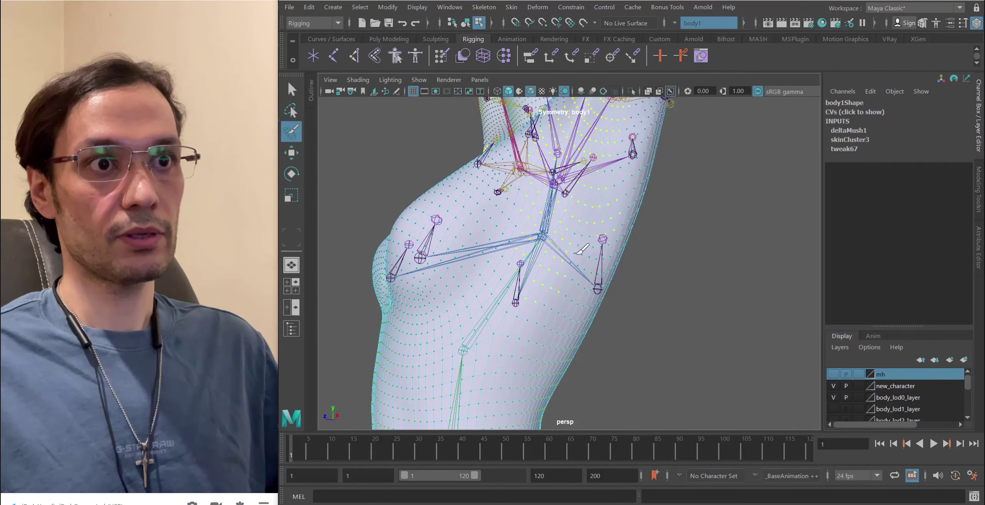
mouse_move(565, 334)
alt+mouse_down()
mouse_move(469, 312)
mouse_move(464, 293)
mouse_move(583, 297)
mouse_move(661, 250)
alt+mouse_up()
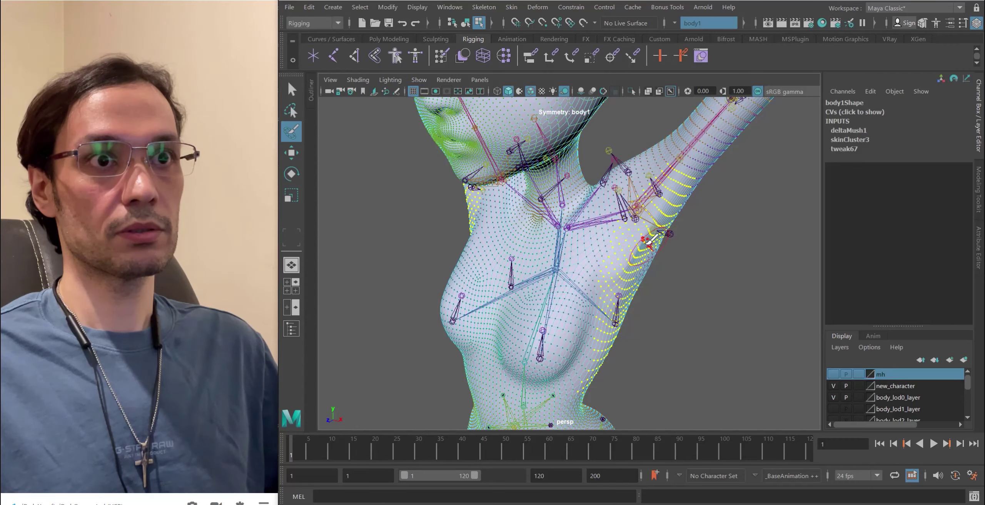
mouse_move(649, 241)
alt+mouse_down()
mouse_move(622, 286)
mouse_move(615, 327)
alt+mouse_up()
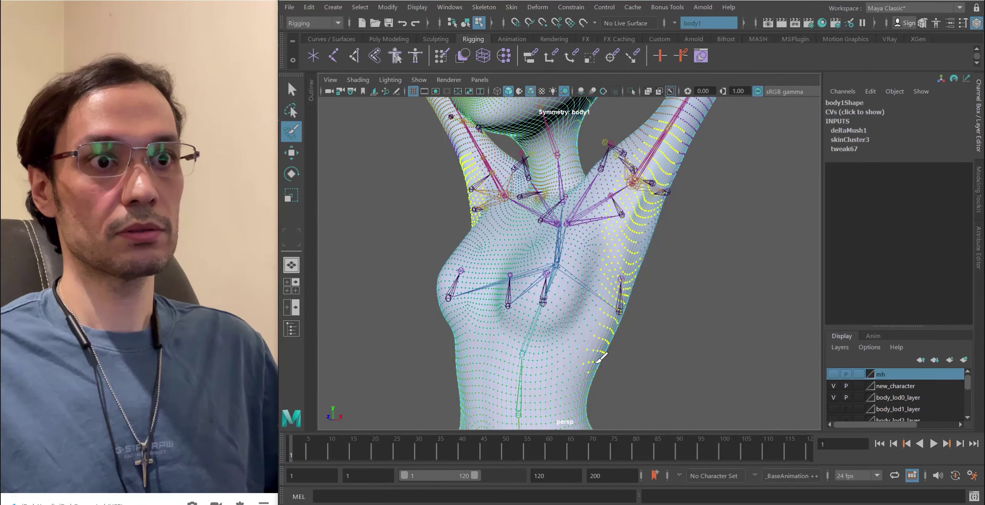
alt+drag(600, 358, 599, 254)
alt+drag(589, 286, 663, 209)
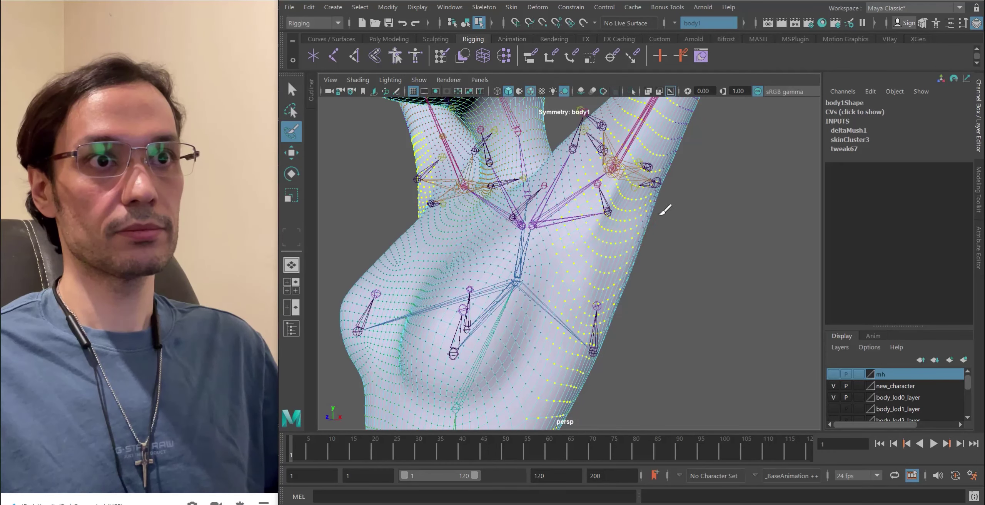
- Add a Tension deformer to the painted armpit and torso-side vertices of body1 and open its attributes
key(space)
click(643, 232)
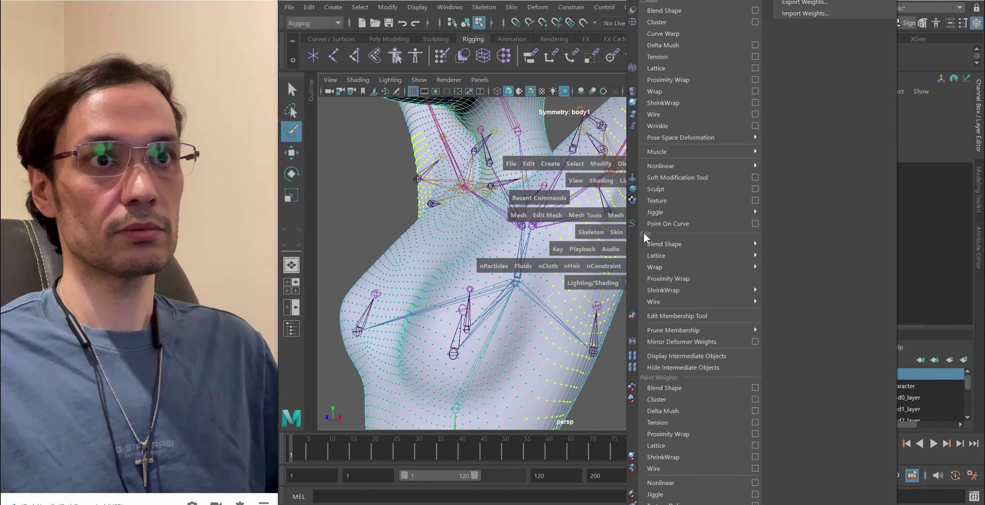
click(697, 58)
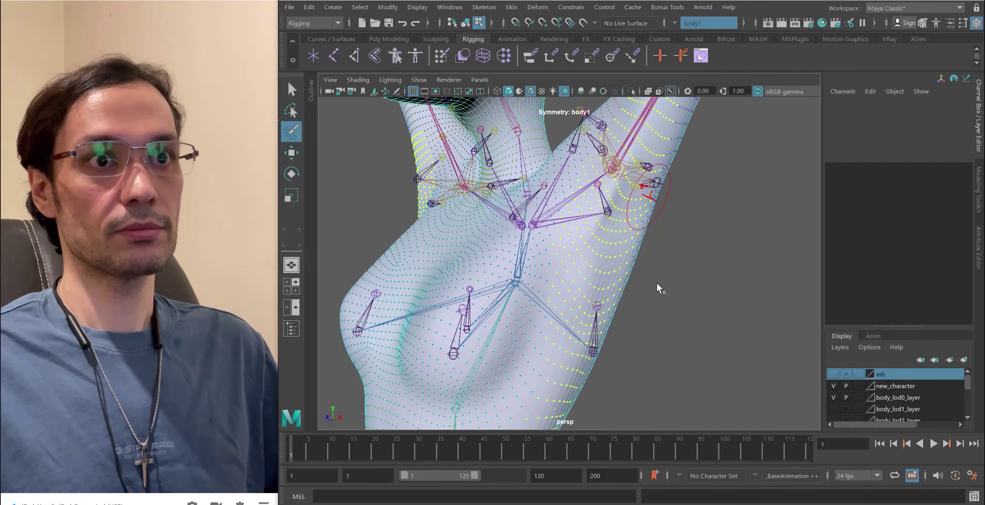
click(701, 56)
alt+drag(654, 231, 550, 240)
key(ctrl+a)
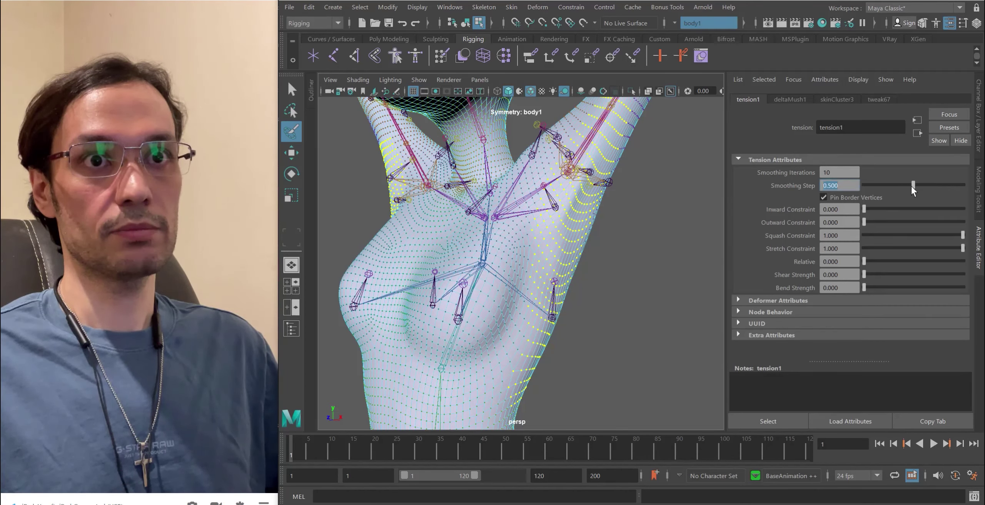
- Set the Tension deformer's Smoothing Step to 1.000 and its Smoothing Iterations to 50
drag(911, 186, 922, 185)
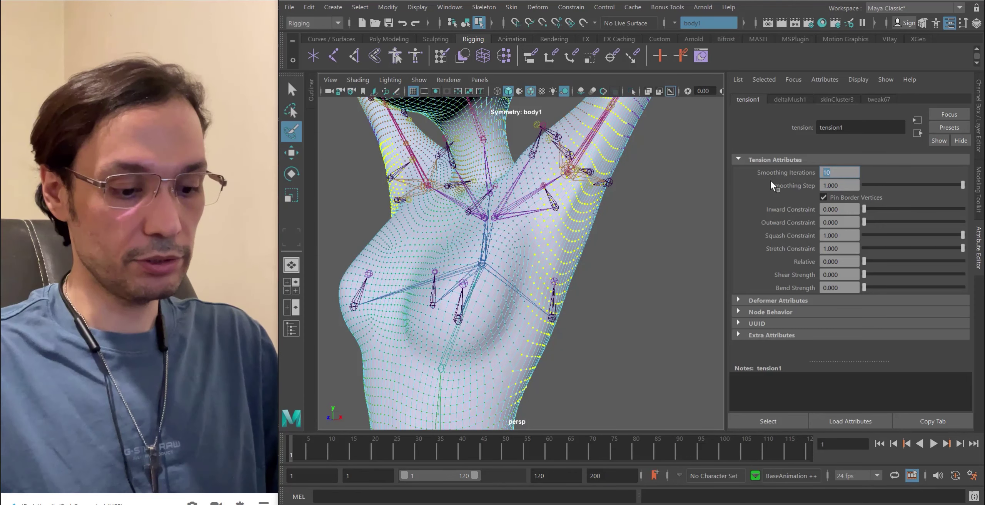
text(50)
key(Return)
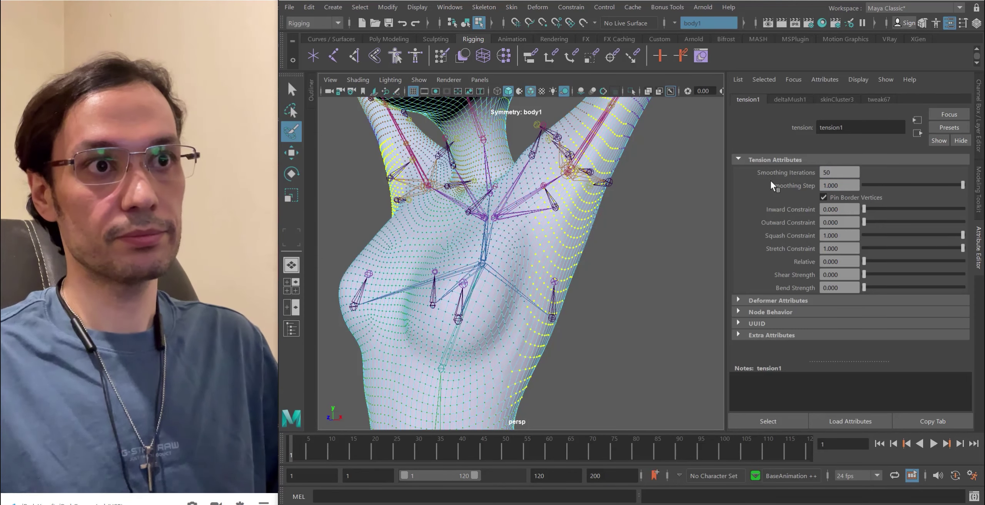
- Lower the Tension deformer's Squash Constraint to 0, try lower Stretch Constraint values and restore that constraint to 1
scroll(584, 227, up, 5)
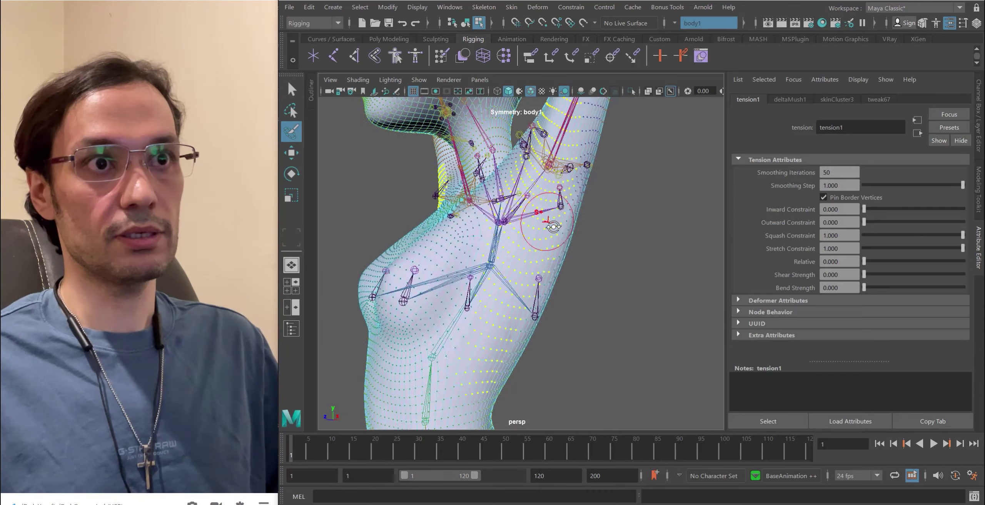
alt+middle_drag(552, 257, 585, 183)
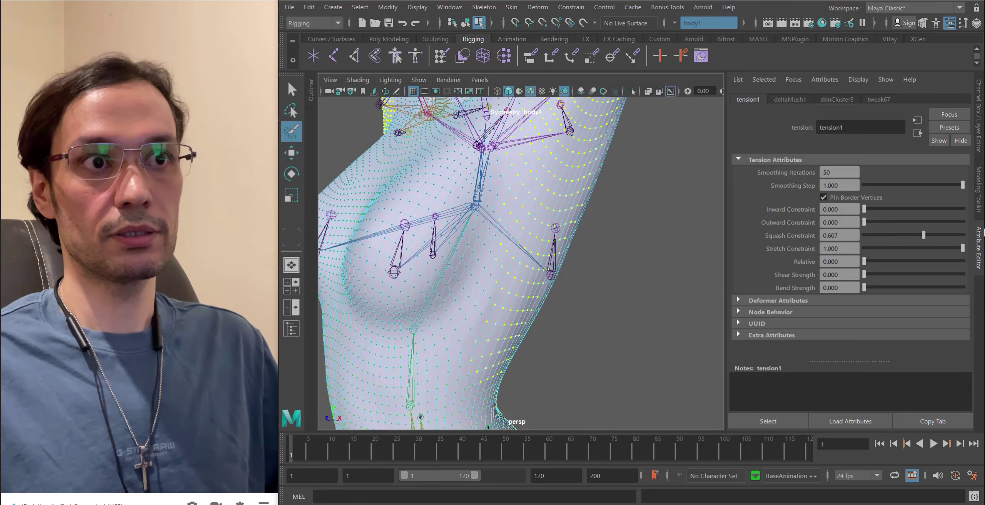
drag(923, 234, 824, 232)
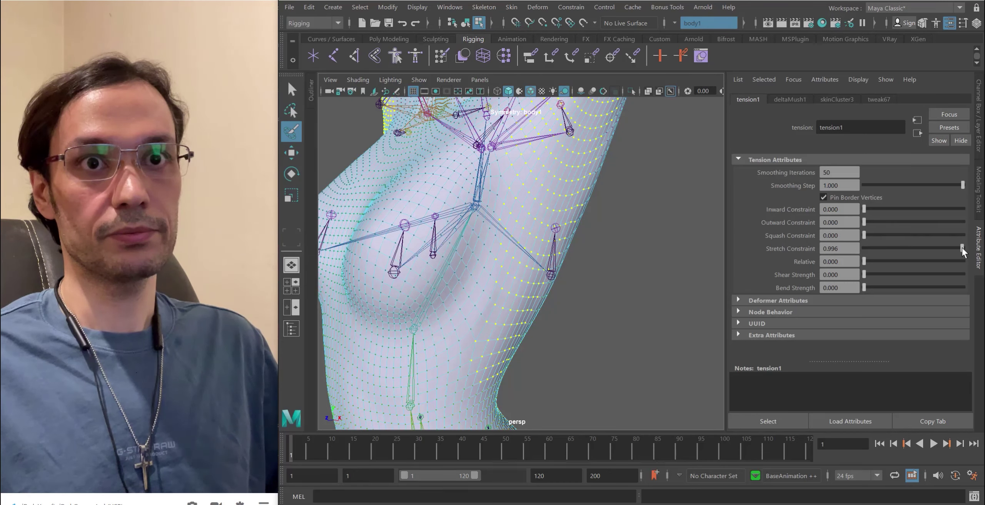
drag(962, 250, 900, 257)
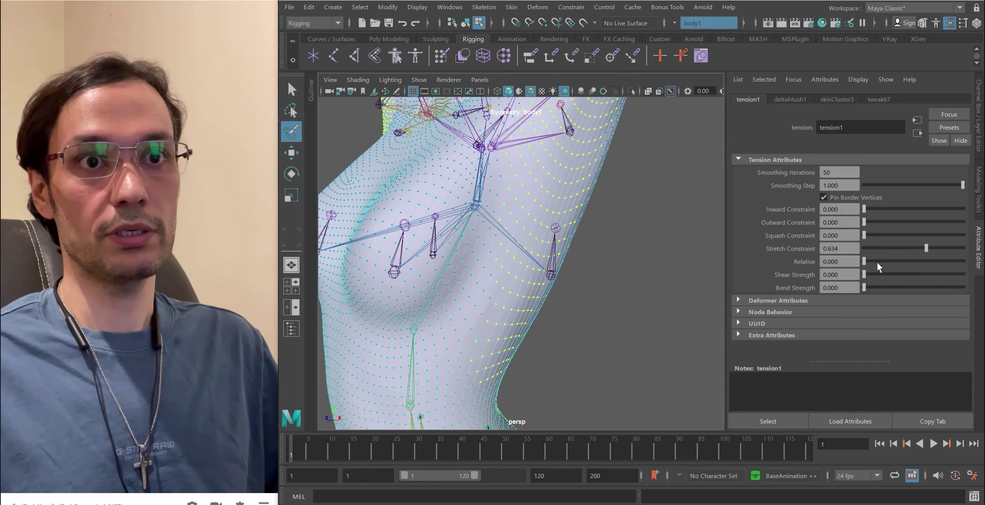
drag(900, 249, 968, 248)
- Clear the vertex selection and return the body1 mesh to object selection mode
mouse_move(472, 308)
alt+mouse_down()
mouse_move(481, 310)
mouse_move(505, 264)
mouse_move(527, 295)
mouse_move(538, 242)
mouse_move(528, 231)
mouse_move(524, 277)
alt+mouse_up()
alt+drag(618, 343, 594, 317)
key(w)
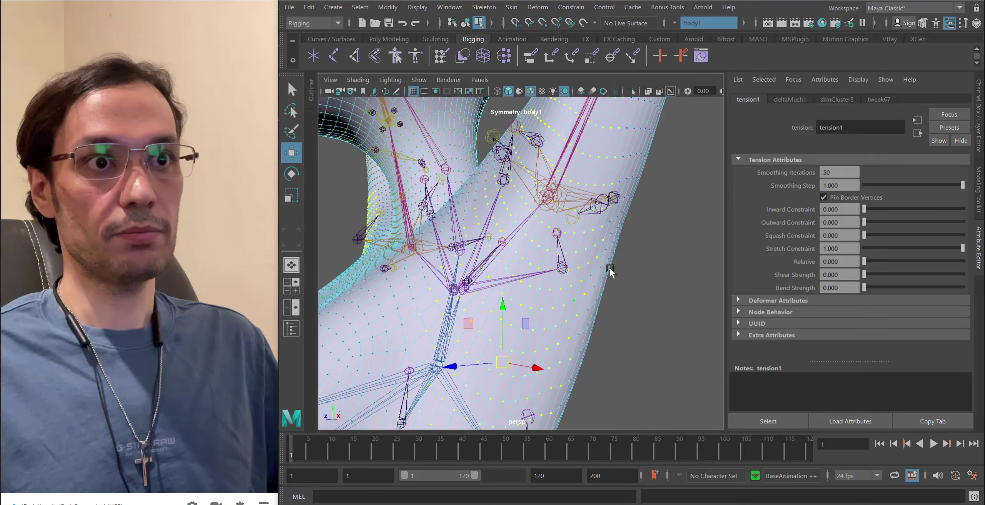
click(647, 291)
alt+drag(642, 297, 566, 303)
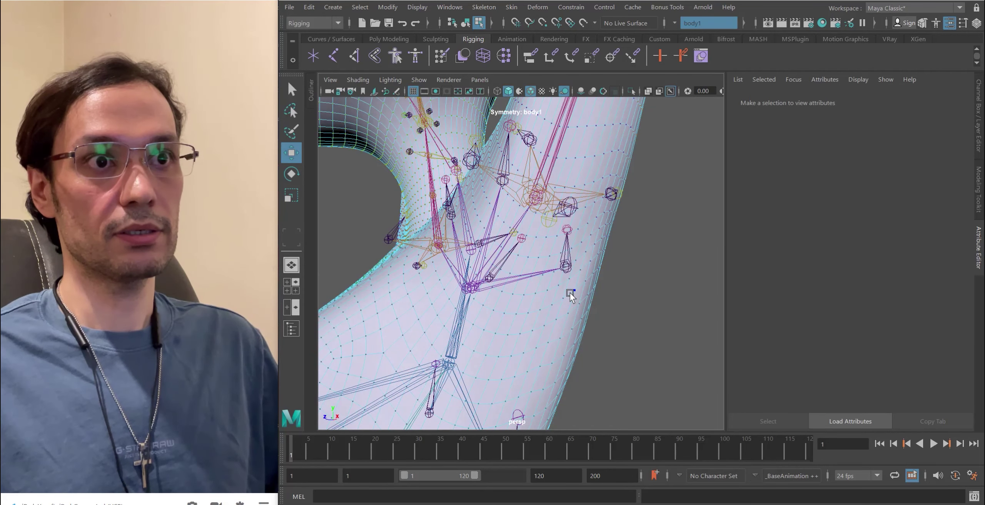
right_drag(570, 292, 624, 197)
alt+drag(631, 288, 645, 296)
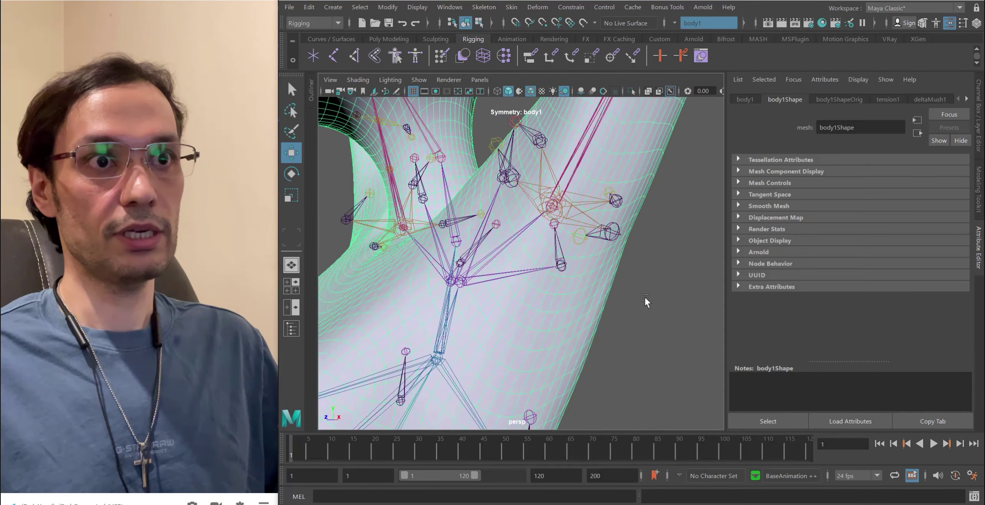
- Examine how the raised arm, shoulder and armpit of body1 deform, checking the mesh vertices along the upper arm
click(600, 326)
alt+drag(594, 329, 594, 267)
click(554, 278)
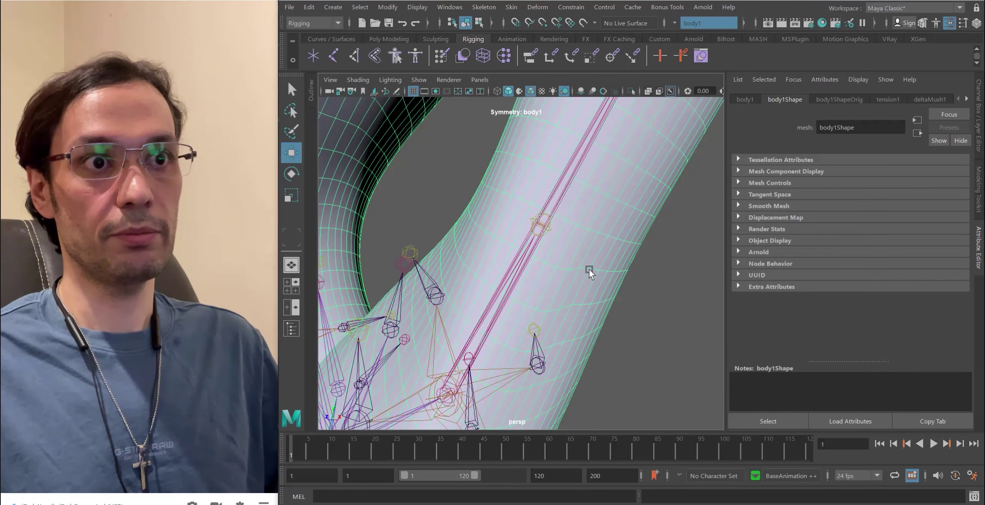
key(F9)
click(579, 268)
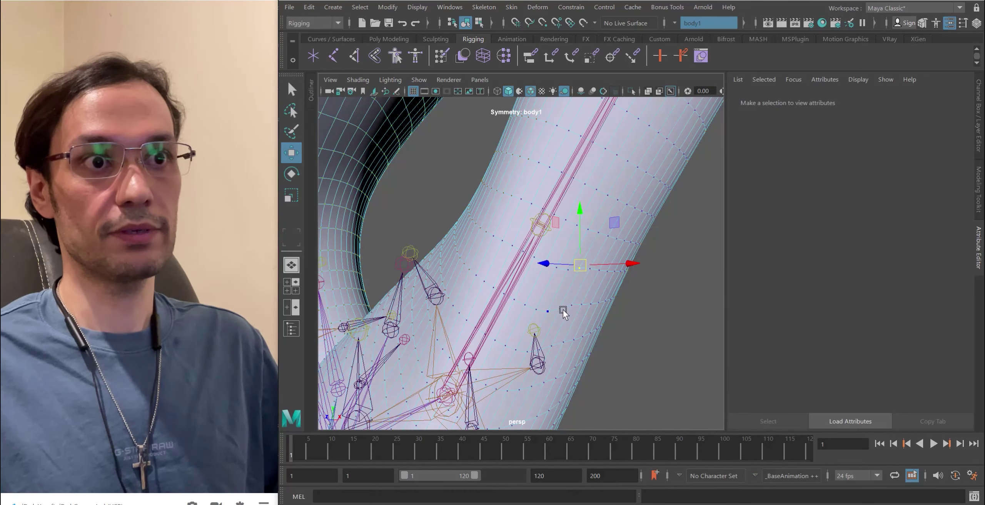
alt+drag(563, 309, 604, 234)
alt+drag(594, 296, 520, 245)
key(F8)
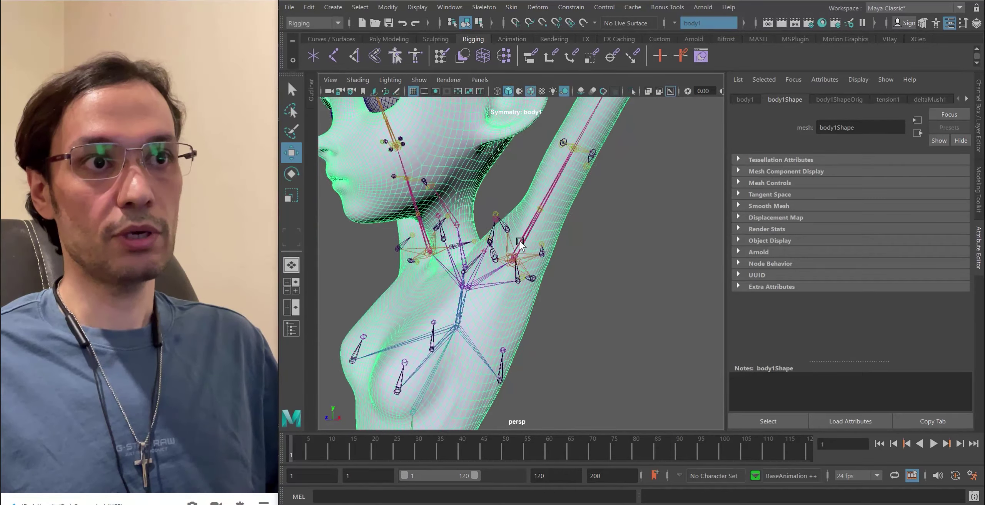
alt+right_drag(520, 245, 607, 246)
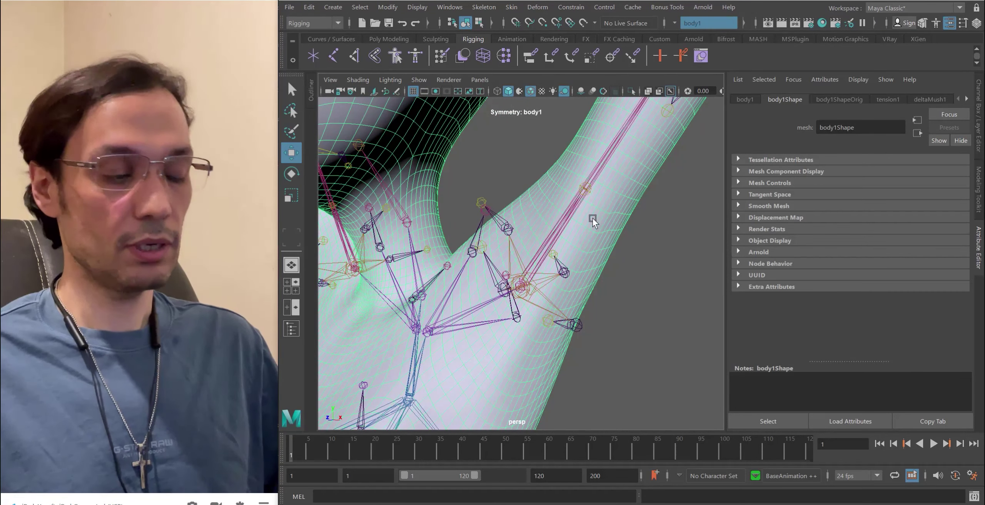
alt+drag(609, 215, 609, 185)
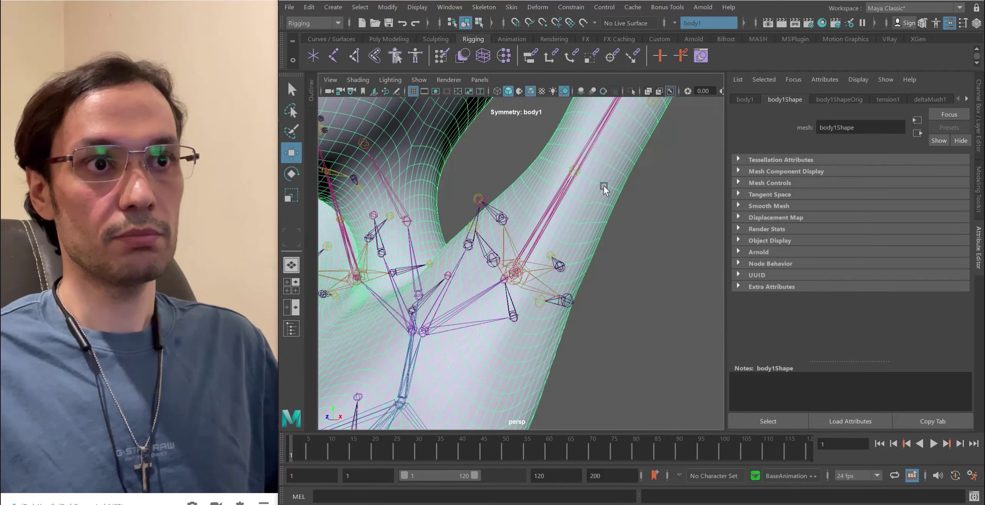
mouse_move(611, 225)
alt+mouse_down()
mouse_move(595, 232)
mouse_move(606, 219)
mouse_move(619, 230)
alt+mouse_up()
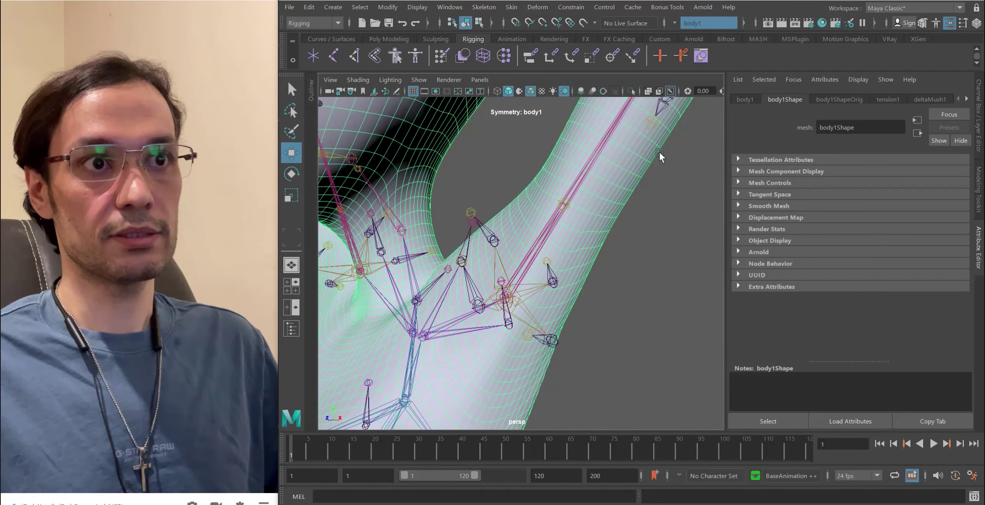
alt+drag(546, 258, 598, 196)
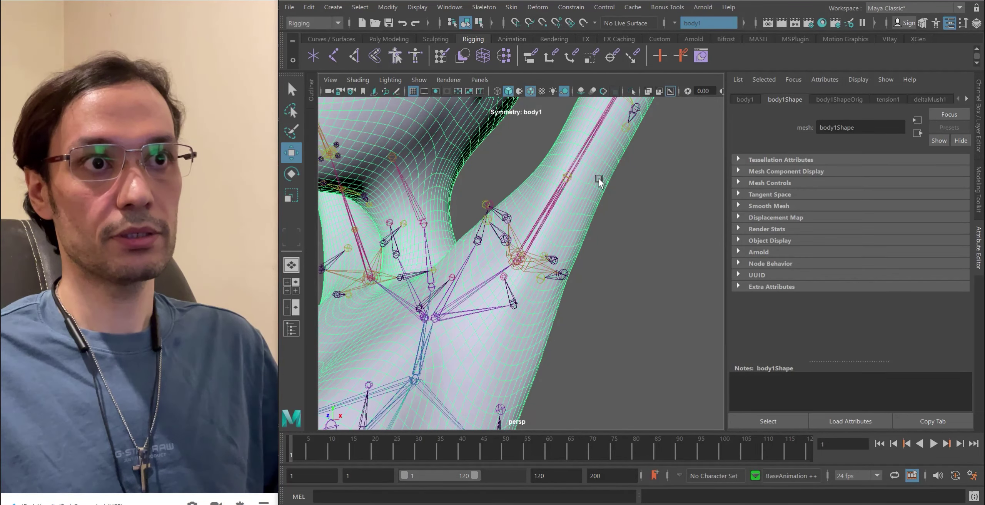
- Reorder the input operations of body1 so Delta Mush sits above Tension, and close the list
right_drag(599, 177, 682, 360)
right_drag(685, 433, 685, 431)
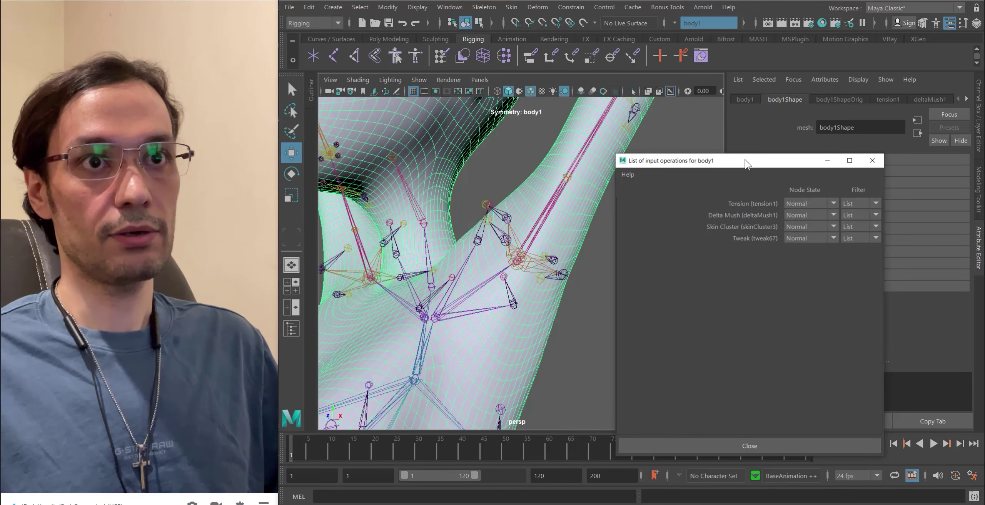
drag(745, 160, 773, 163)
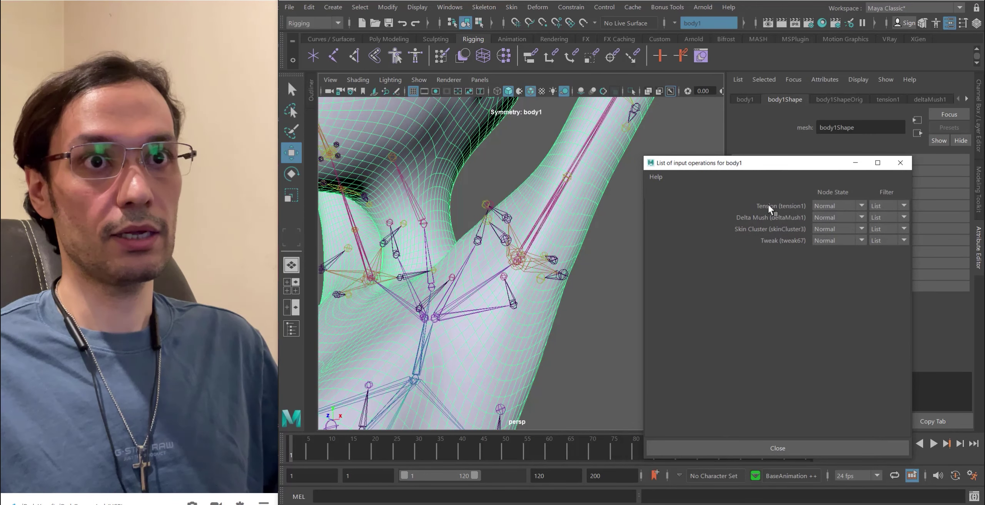
middle_drag(769, 205, 771, 221)
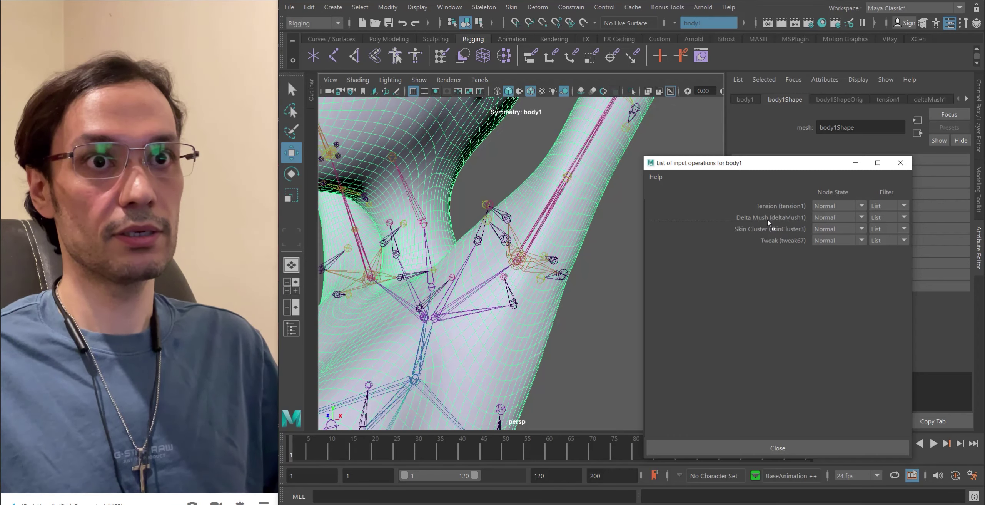
middle_drag(767, 220, 768, 217)
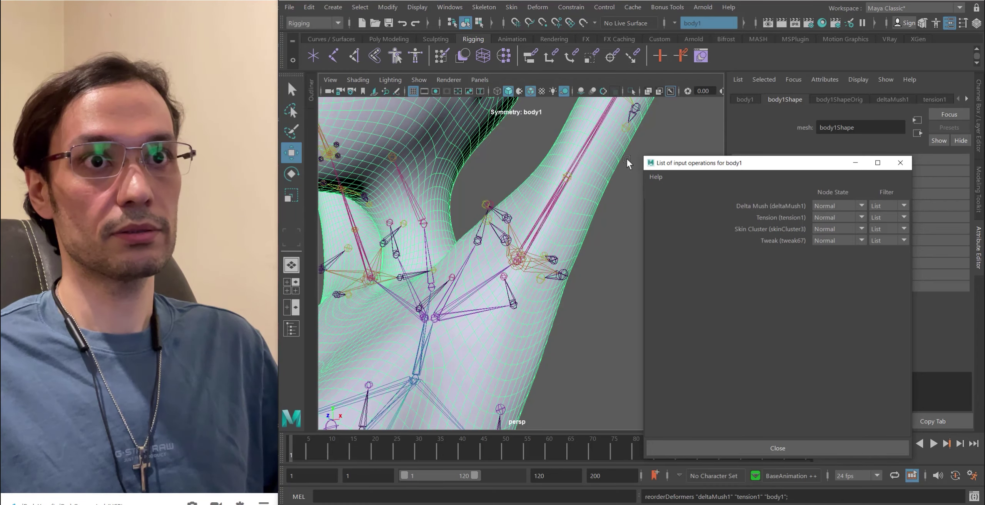
alt+drag(523, 171, 519, 234)
click(834, 447)
- Select the left and right clavicle driver joints and set their Rotate Y to 0
alt+drag(521, 300, 511, 257)
click(501, 273)
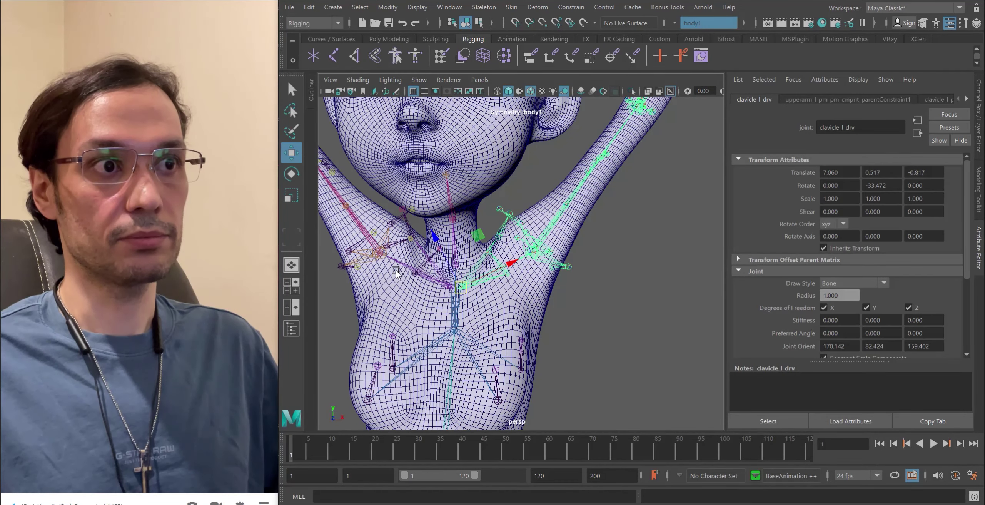
click(983, 109)
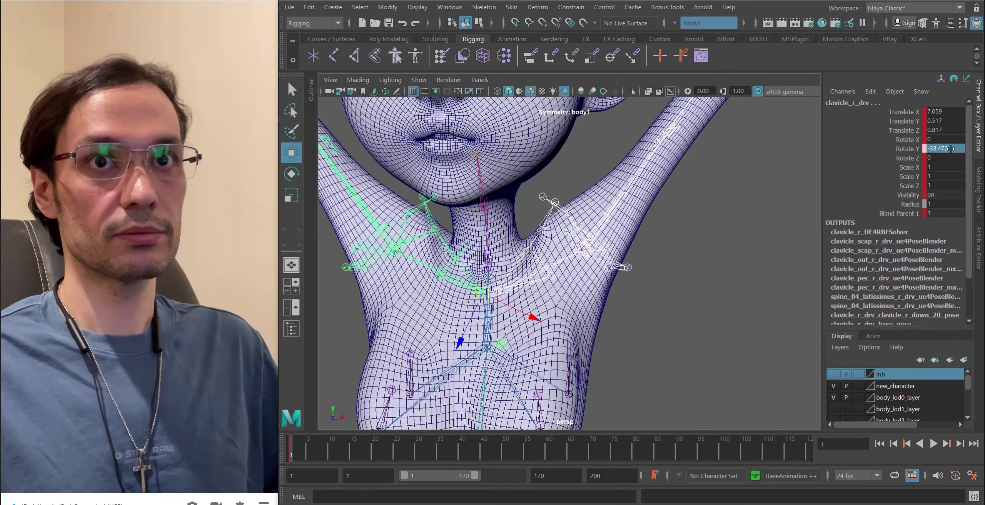
text(0)
key(Return)
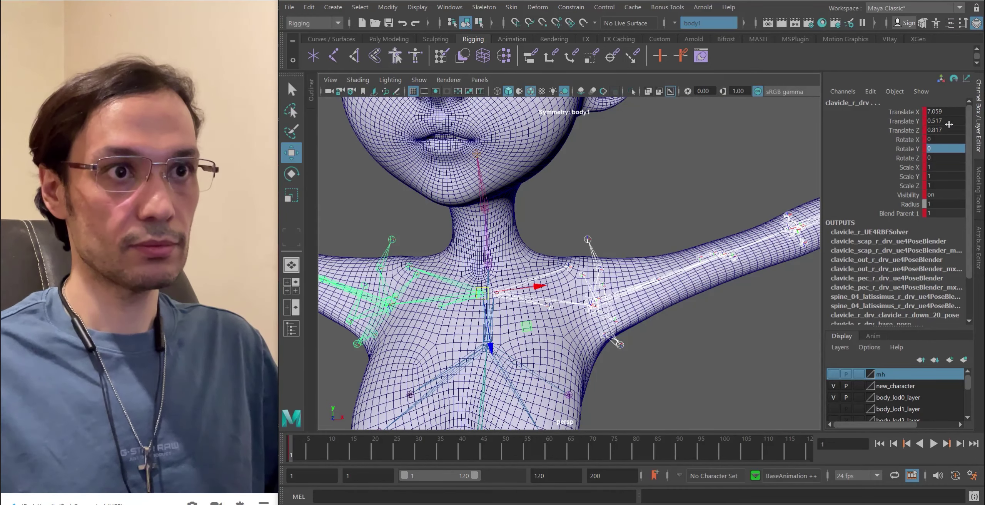
- Try raising the shoulders by rotating both clavicle driver joints about -33.35 degrees around Y, and undo the rotation
click(641, 284)
alt+drag(640, 284, 528, 289)
click(347, 287)
key(ctrl+z)
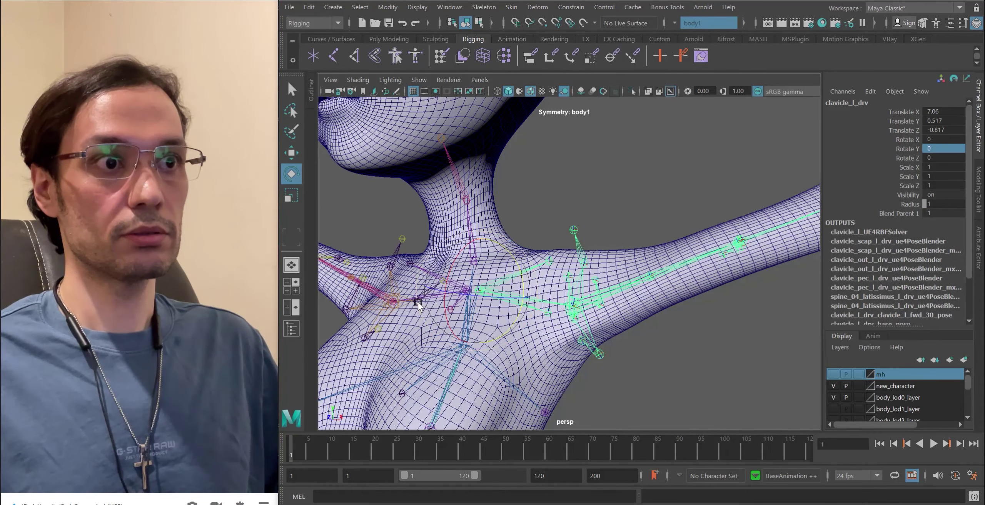
key(q)
click(462, 306)
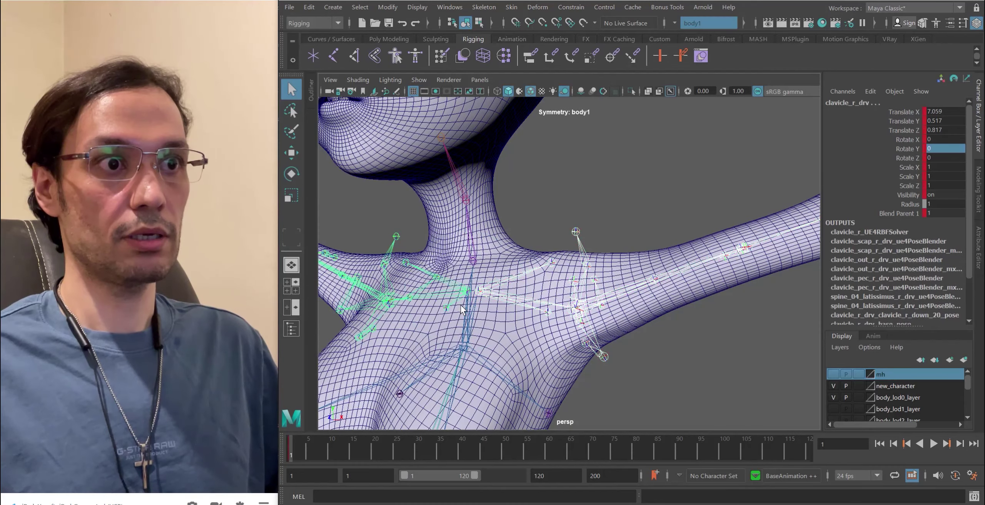
key(e)
drag(510, 300, 593, 342)
key(ctrl+z)
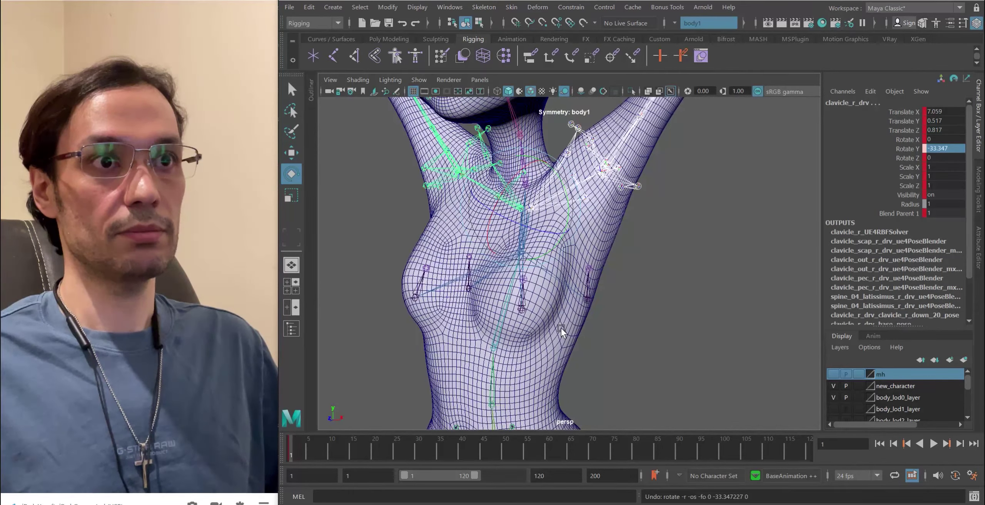
key(ctrl+z)
key(ctrl+z)
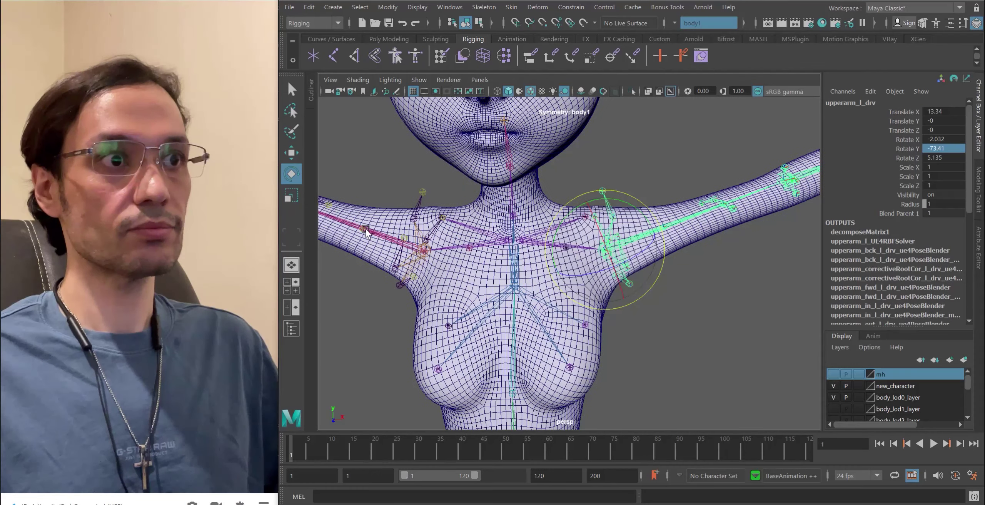
- Select both upper arm driver joints and set their Rotate X, Y and Z to 0
key(ctrl+z)
shift+click(943, 139)
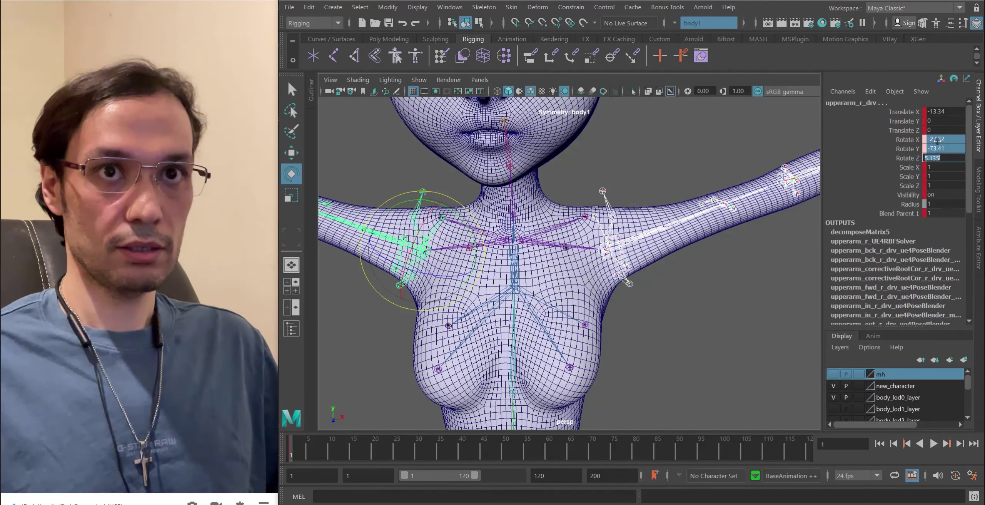
text(0)
key(Return)
scroll(640, 237, down, 6)
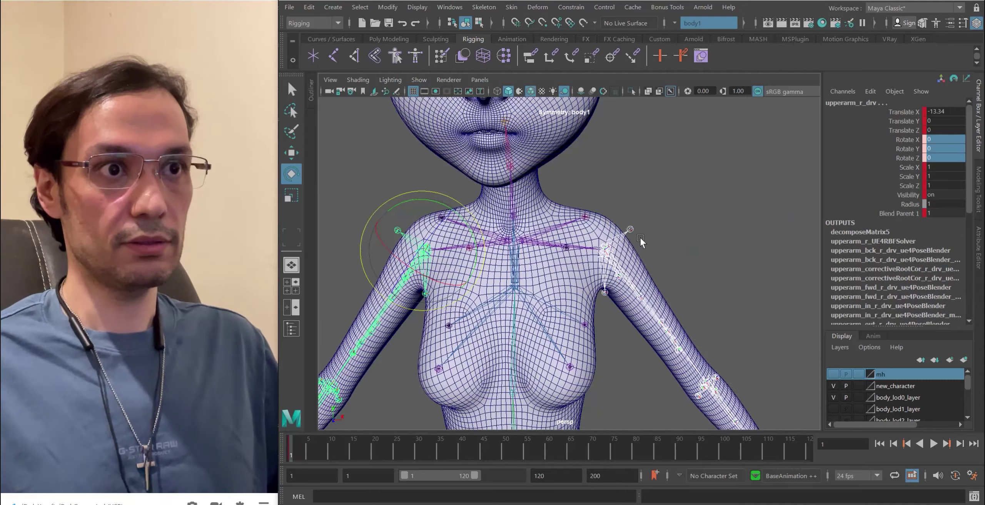
- Examine the whole character in its lowered-arm pose and the separate rig above it, and clear the joint selection
alt+drag(516, 250, 590, 303)
scroll(603, 282, up, 3)
scroll(604, 283, up, 2)
scroll(494, 266, down, 4)
scroll(524, 291, up, 1)
key(q)
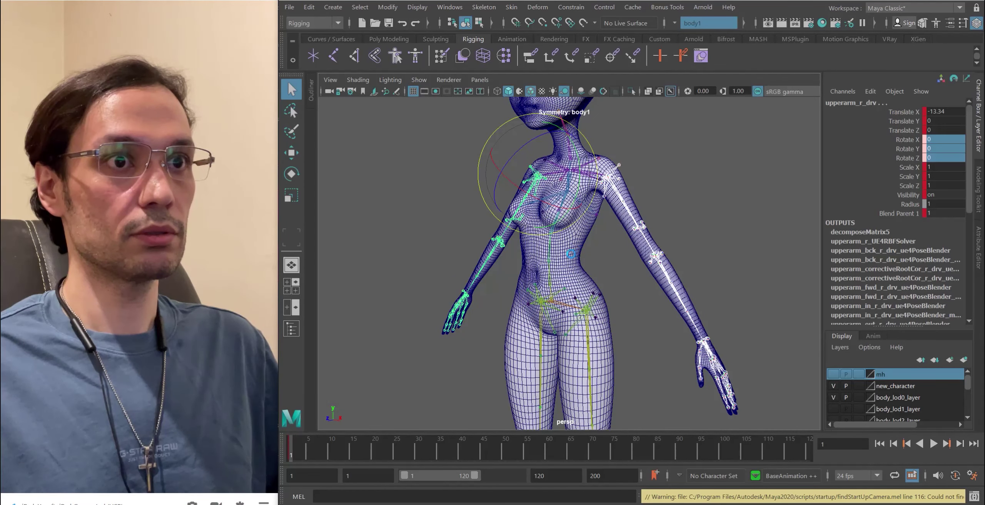
key(e)
alt+drag(594, 248, 620, 244)
scroll(430, 208, down, 6)
scroll(422, 176, up, 2)
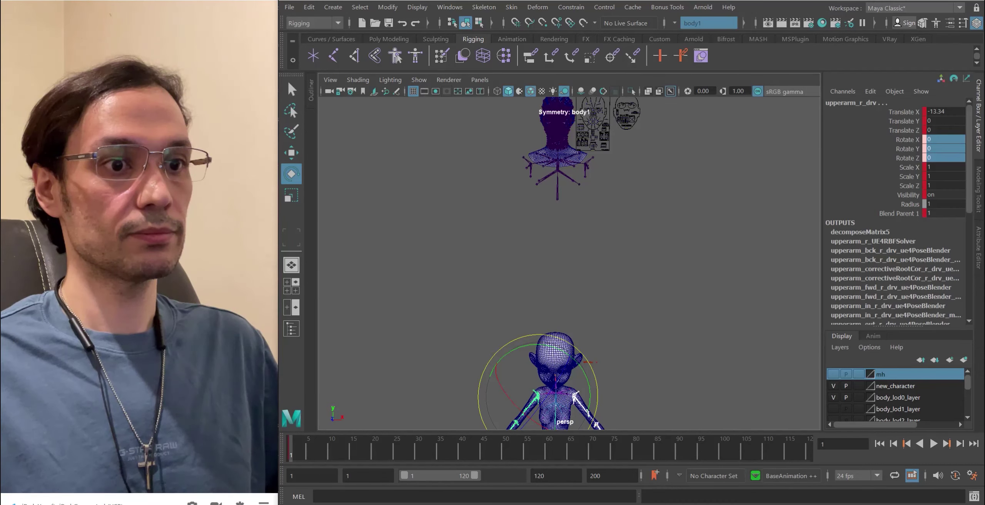
click(556, 243)
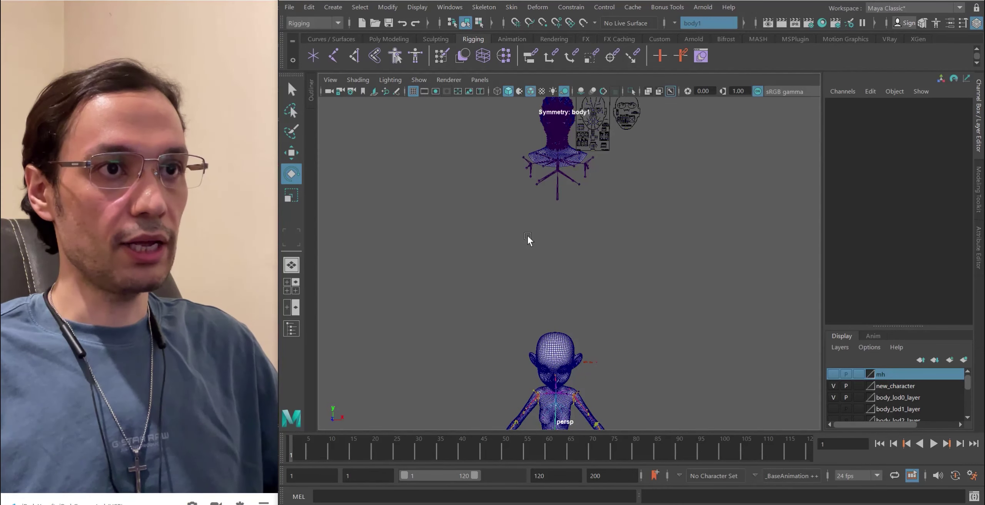
- Select the spine_04 root joint of the separate head rig above the character and show the Outliner beside the viewport
alt+middle_drag(528, 240, 497, 266)
scroll(578, 337, up, 5)
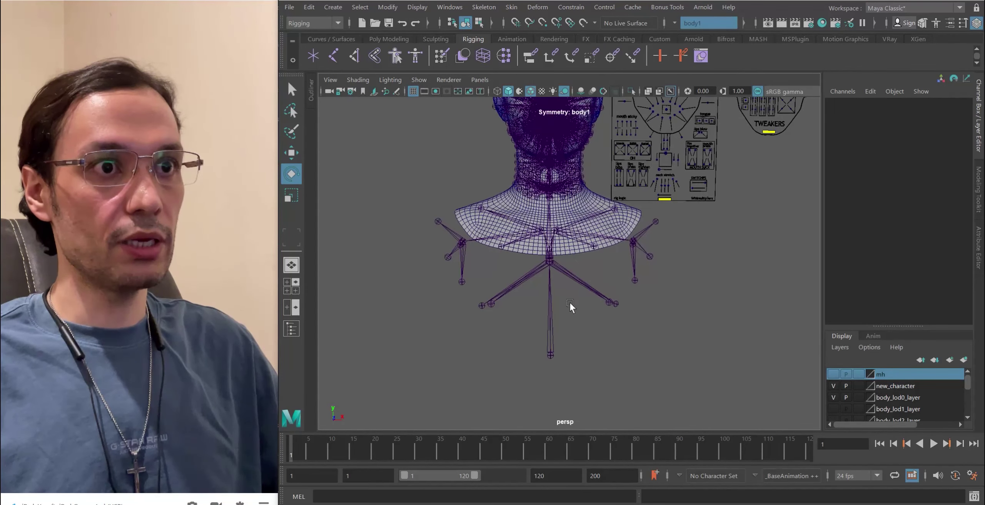
alt+middle_drag(569, 303, 614, 362)
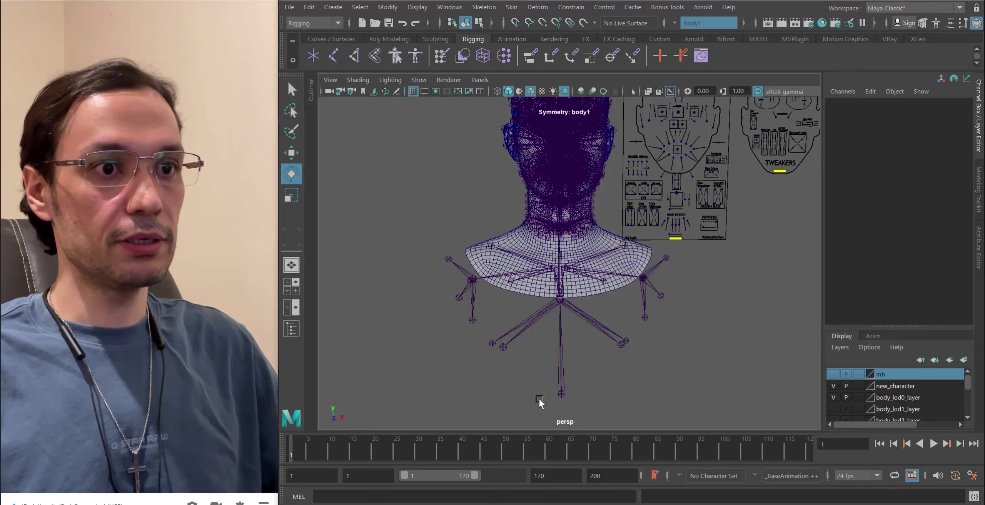
click(538, 397)
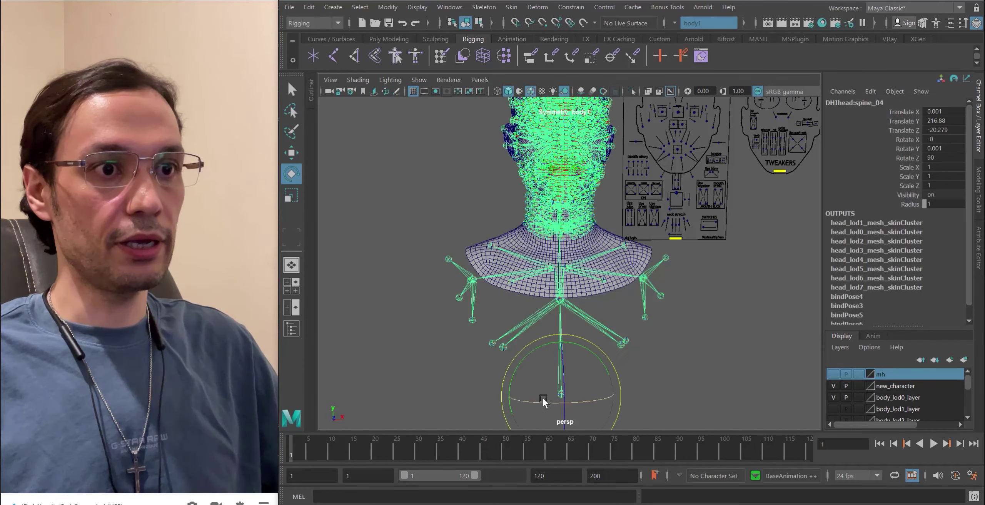
alt+right_drag(628, 343, 468, 287)
alt+middle_drag(468, 288, 504, 196)
alt+drag(504, 197, 344, 263)
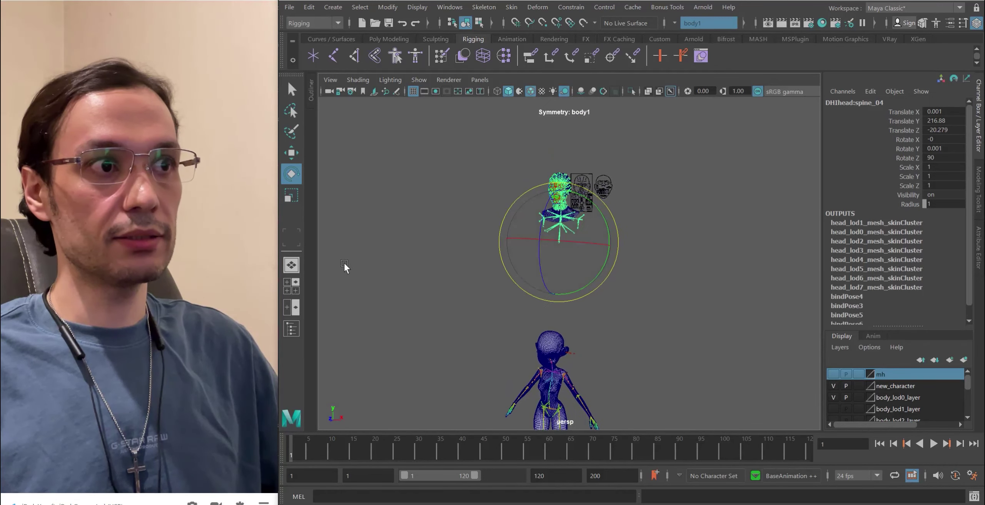
click(291, 329)
scroll(695, 303, up, 5)
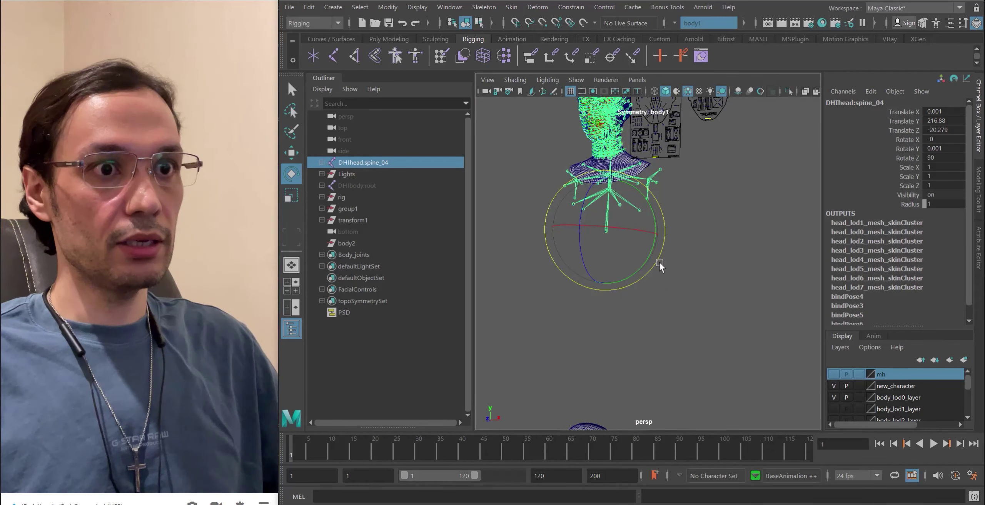
scroll(658, 261, down, 5)
scroll(651, 263, up, 4)
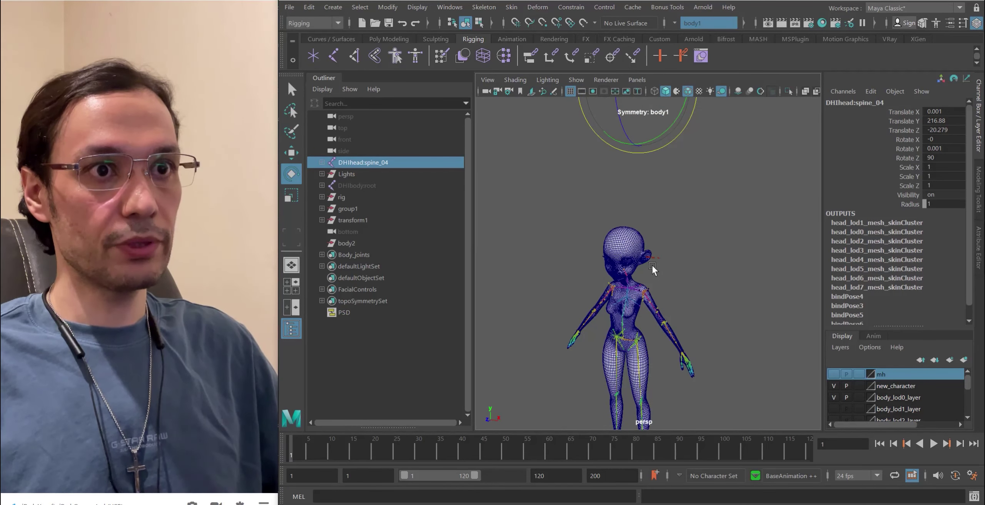
- Duplicate the character's body1 mesh in place
click(637, 241)
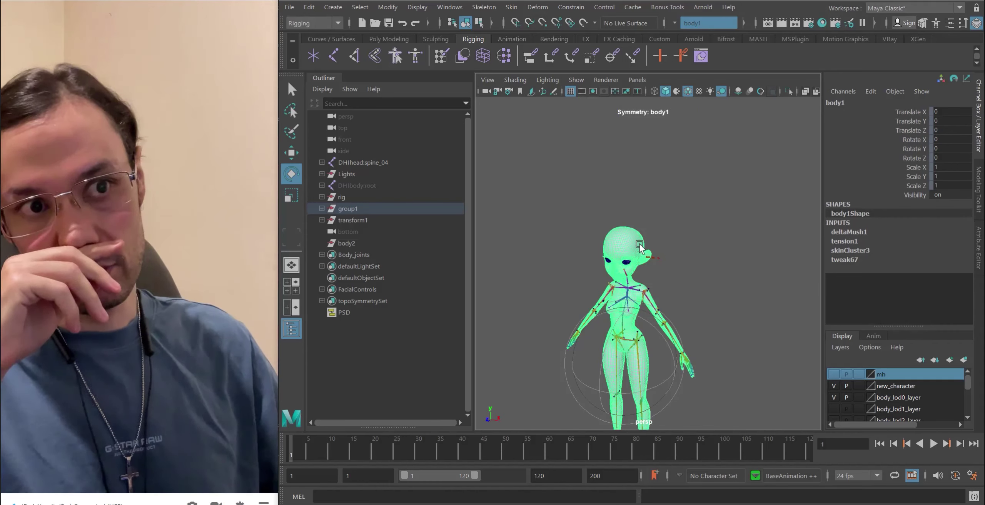
scroll(619, 337, down, 5)
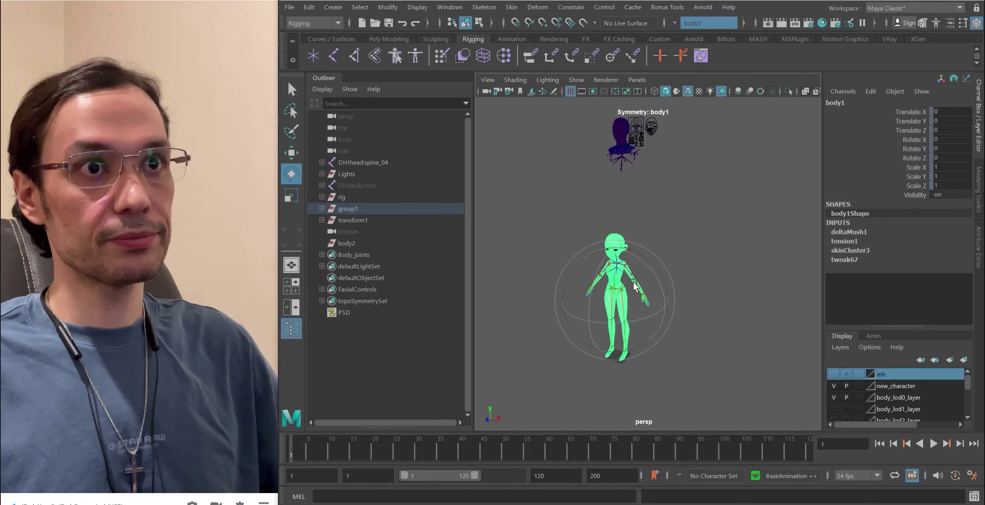
key(w)
alt+drag(607, 233, 646, 238)
alt+middle_drag(646, 236, 643, 204)
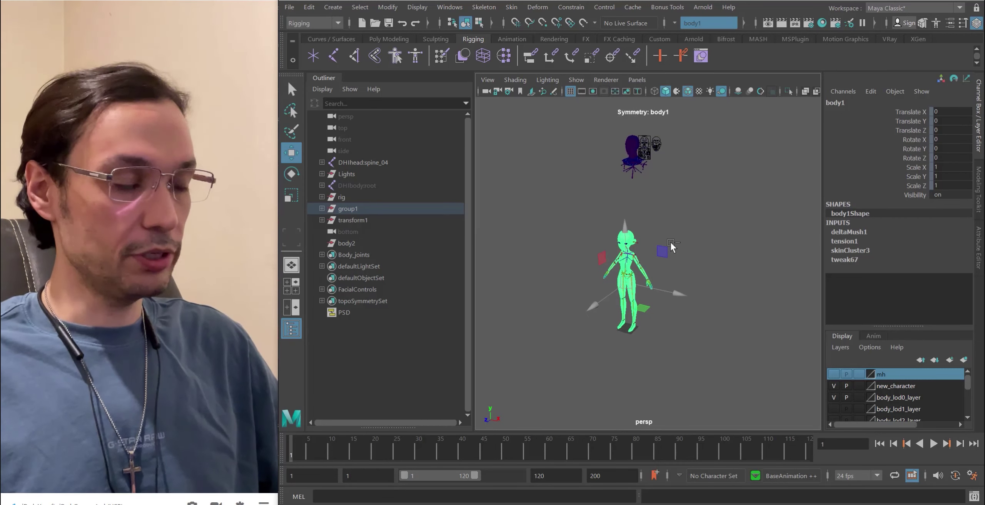
click(607, 287)
alt+drag(607, 286, 600, 285)
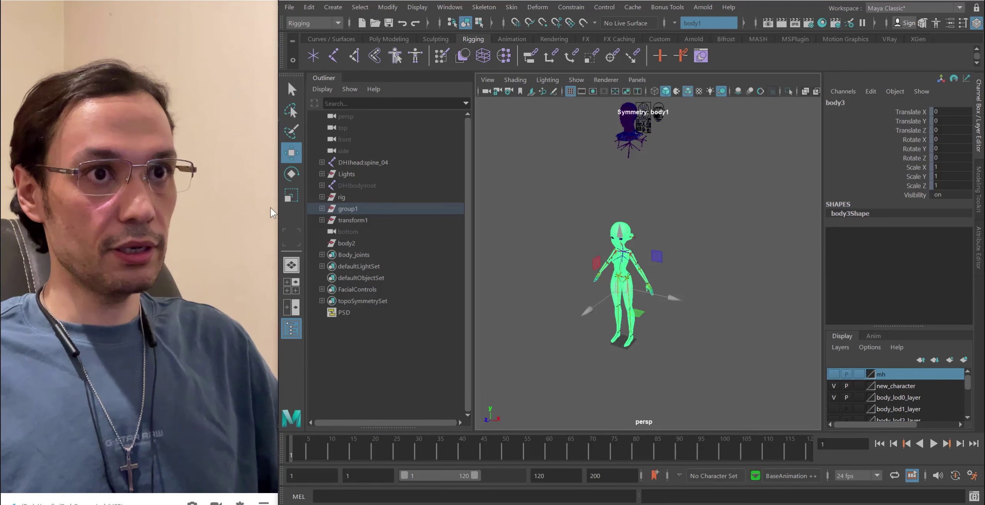
- Unparent the duplicated body mesh from group1 and rename it "blendshape"
click(322, 208)
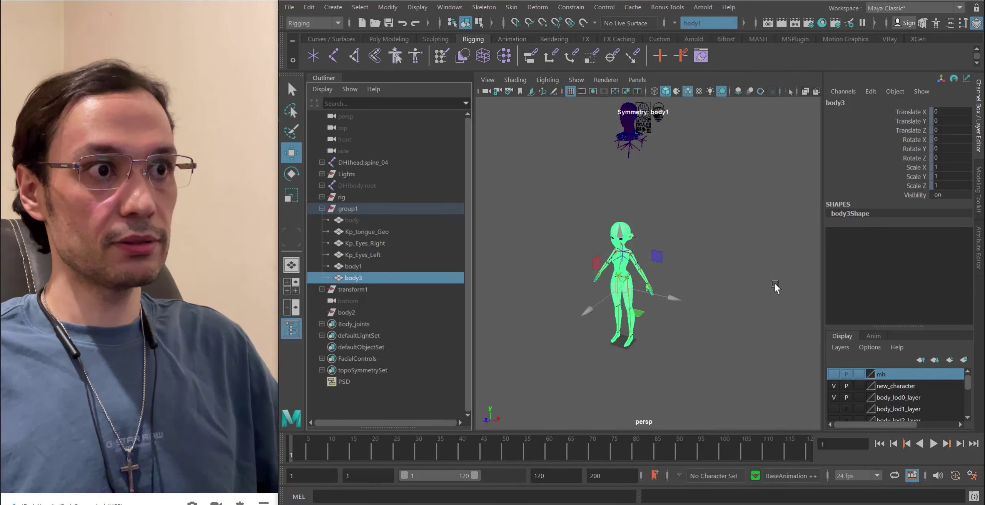
key(shift+p)
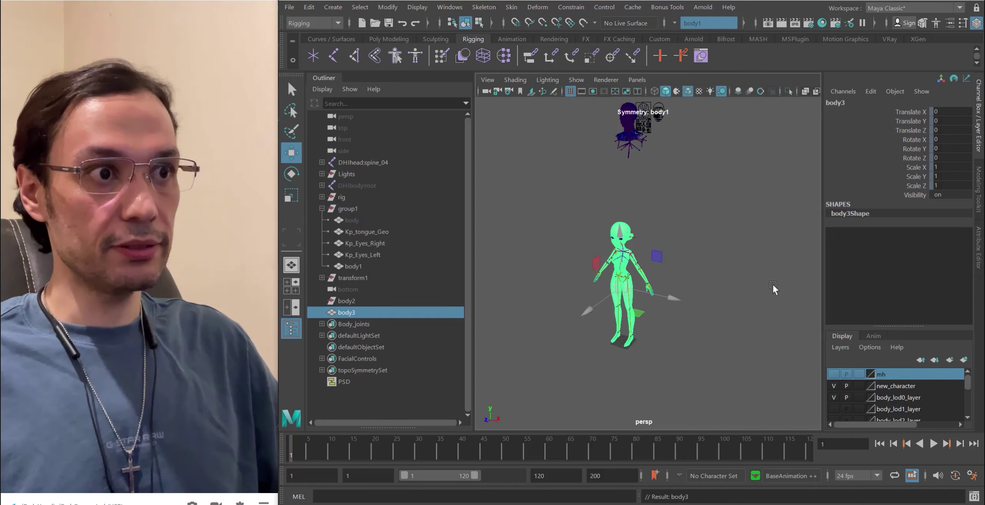
double_click(355, 312)
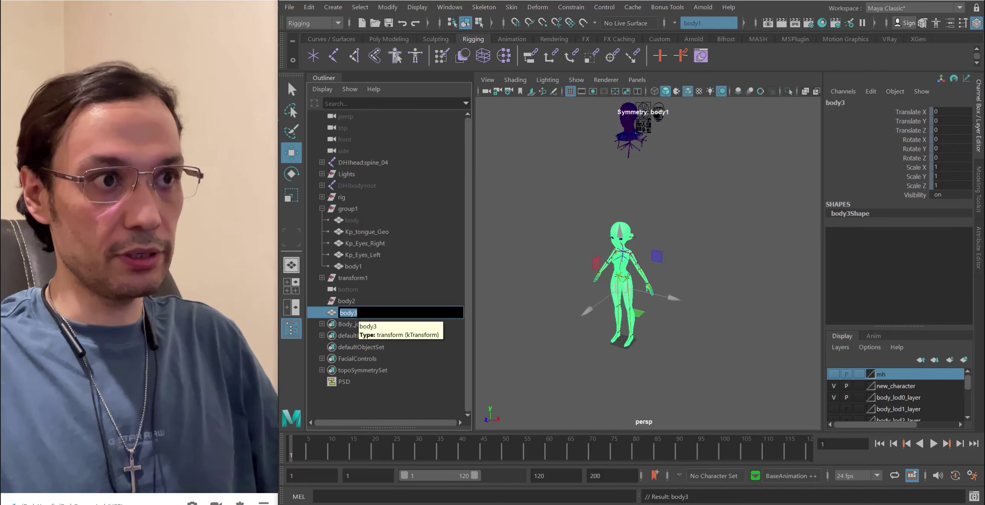
text(blendshape)
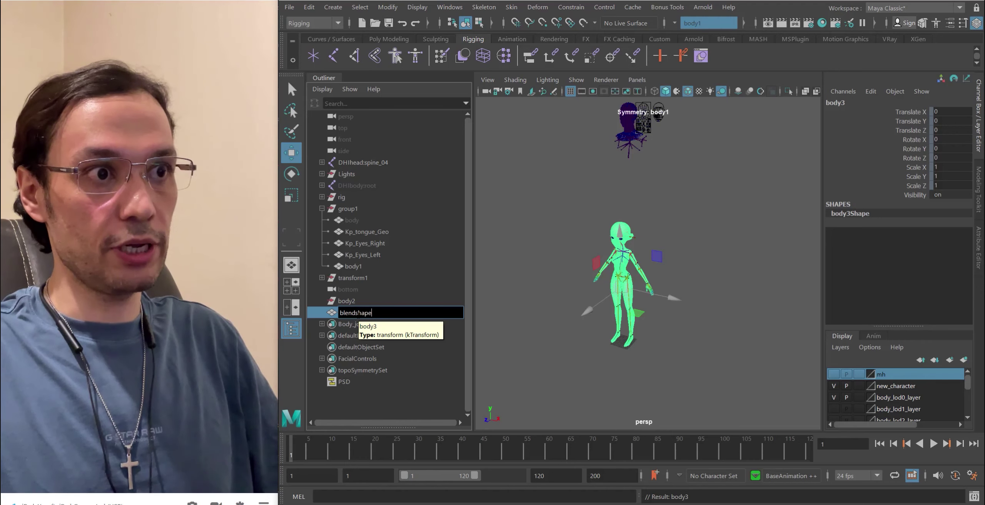
key(Return)
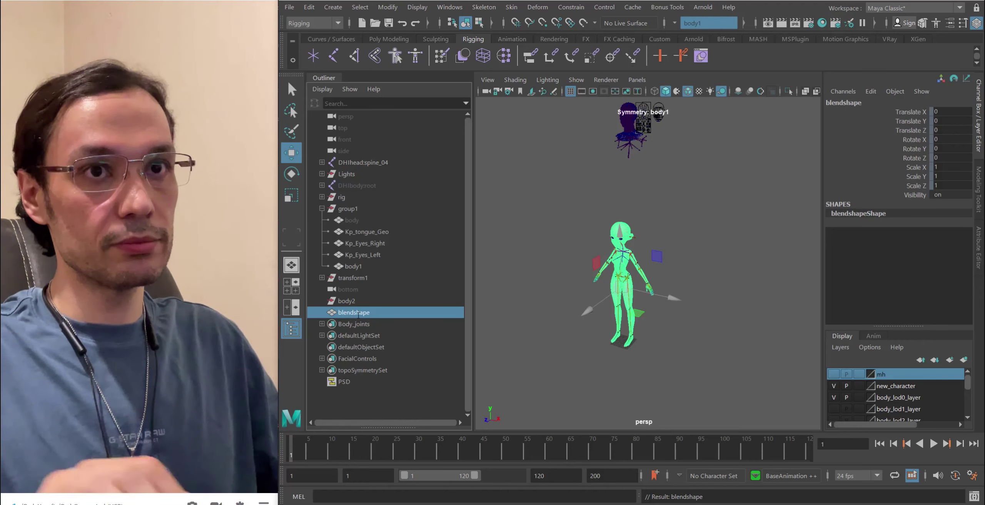
- Unlock all translate, rotate and scale channels of the blendshape mesh
drag(908, 111, 909, 189)
right_click(909, 182)
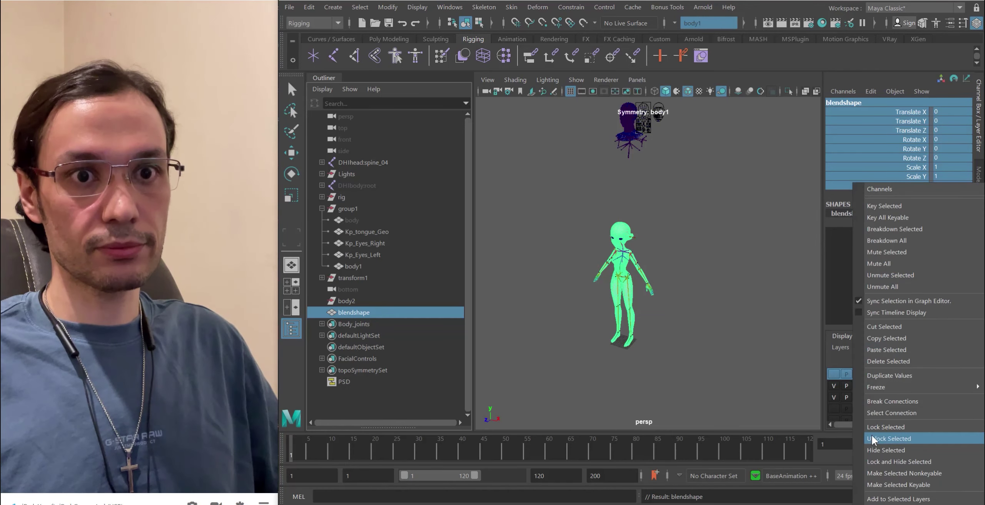
click(881, 438)
alt+drag(702, 339, 554, 226)
alt+right_drag(554, 226, 551, 285)
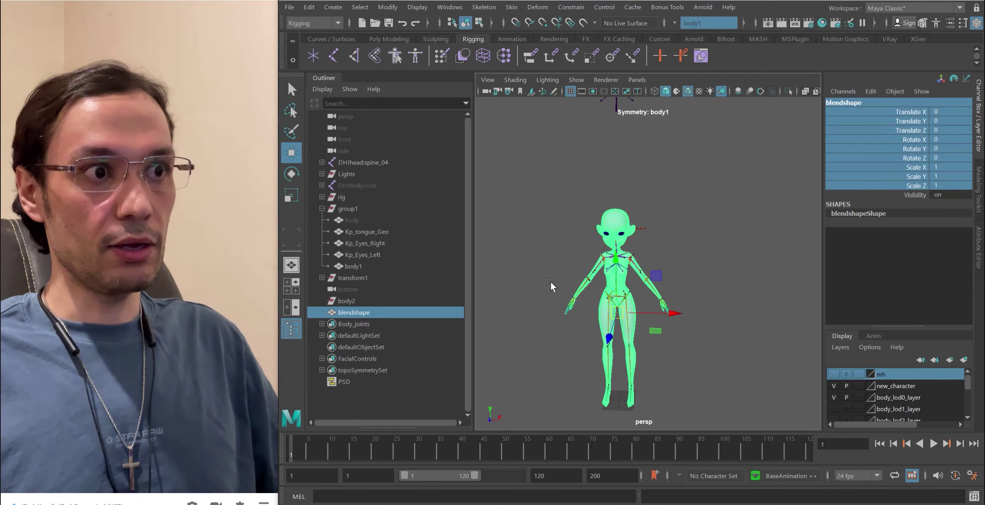
- Hide the original body1 mesh inside group1, leaving the blendshape copy displayed
click(348, 210)
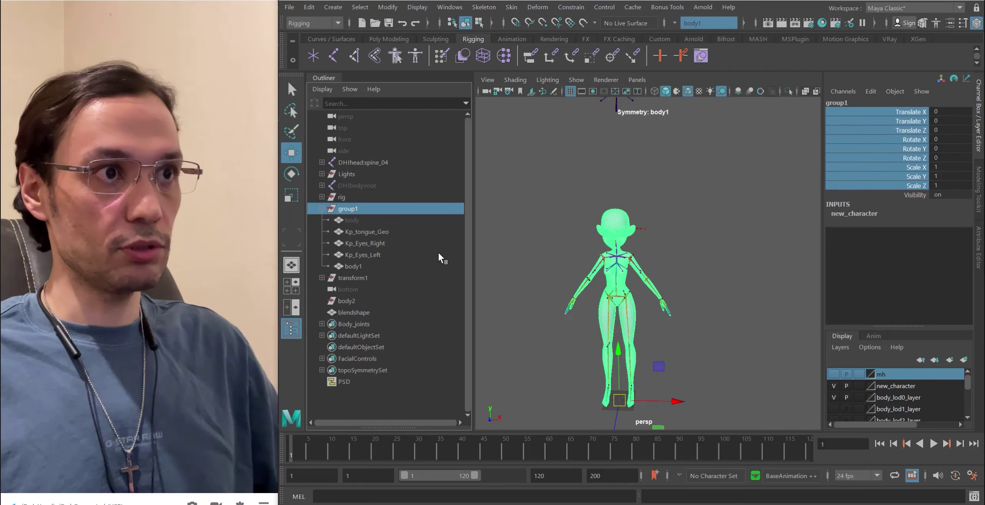
alt+drag(569, 242, 574, 229)
alt+right_drag(592, 226, 623, 257)
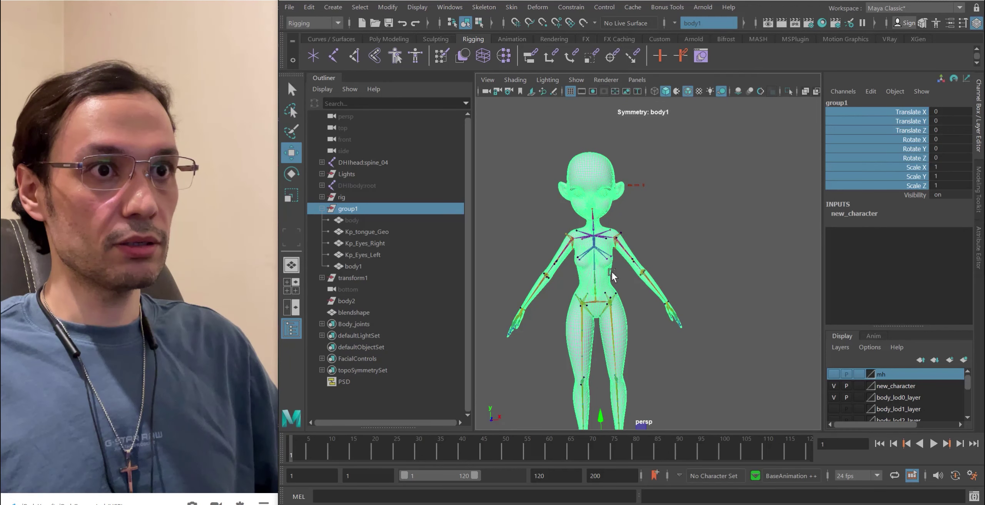
click(744, 304)
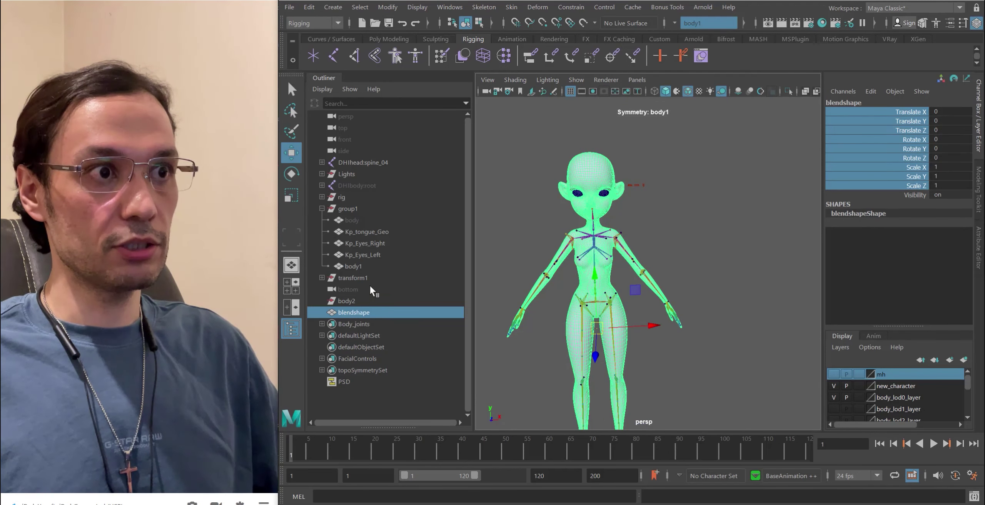
click(359, 266)
key(ctrl+h)
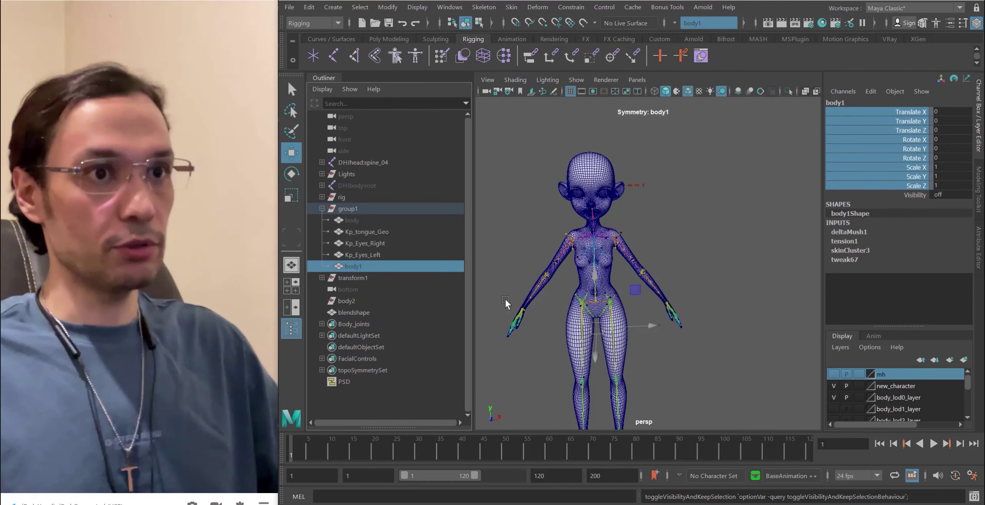
- Hide the transform1 group that holds the character's driver joints
alt+middle_drag(599, 234, 602, 236)
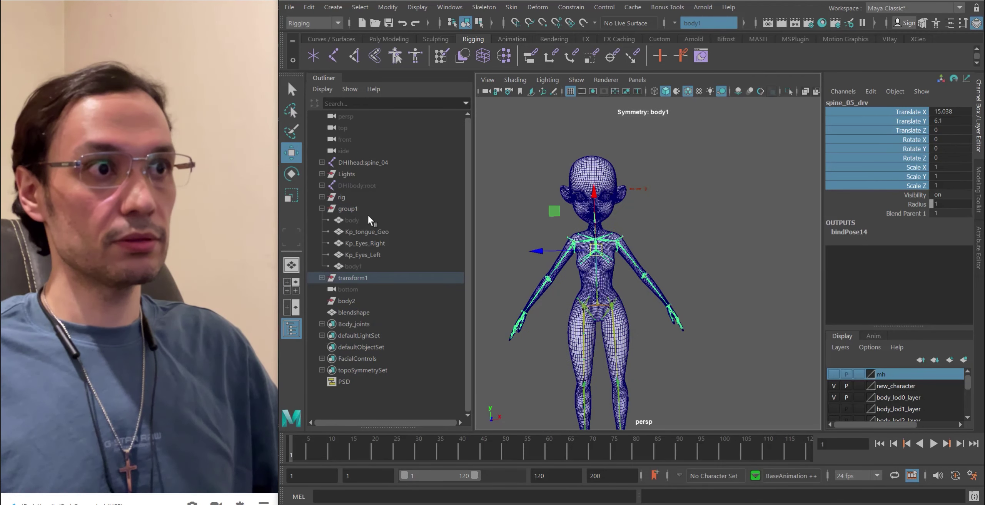
click(369, 278)
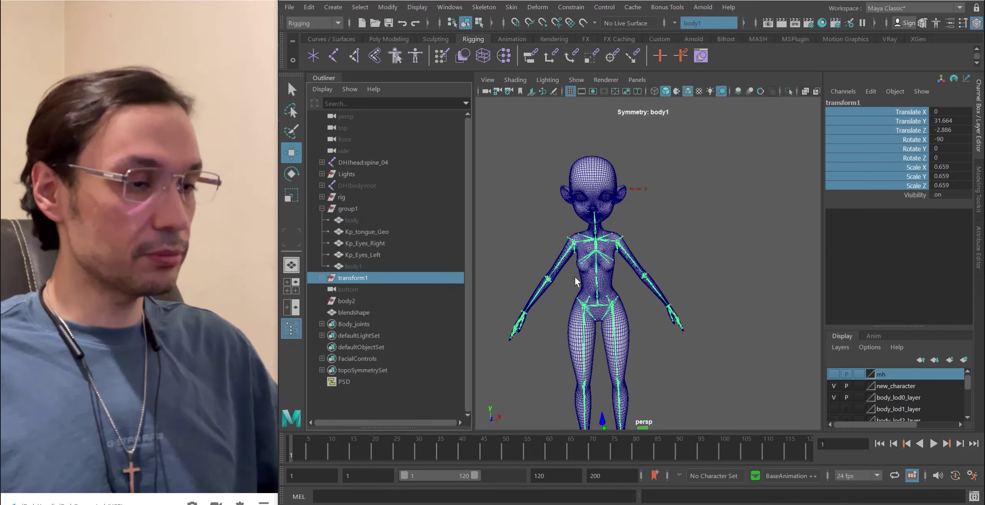
key(ctrl+h)
alt+right_drag(643, 267, 665, 257)
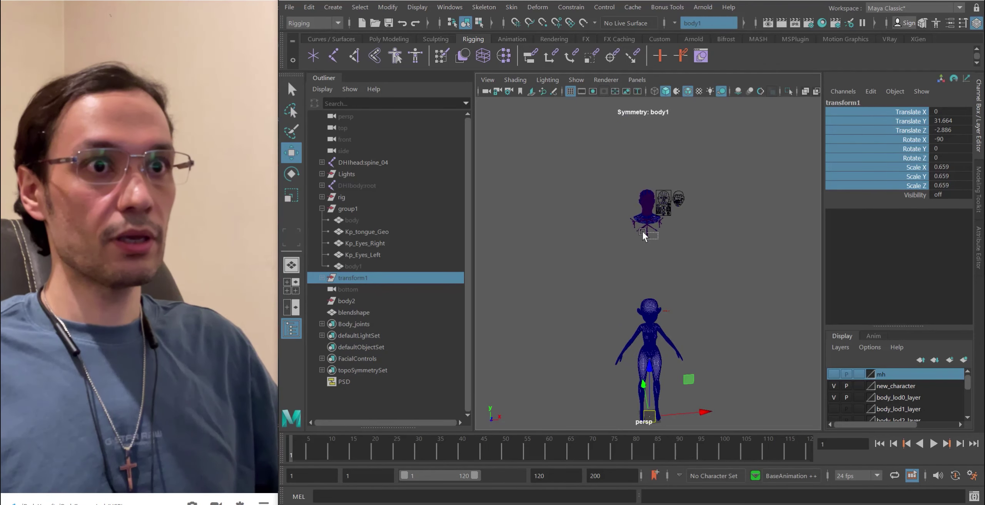
- Select the separate head rig's spine_04 root joint and put it into a new group
click(641, 234)
alt+right_drag(615, 213, 646, 174)
alt+right_drag(676, 232, 623, 189)
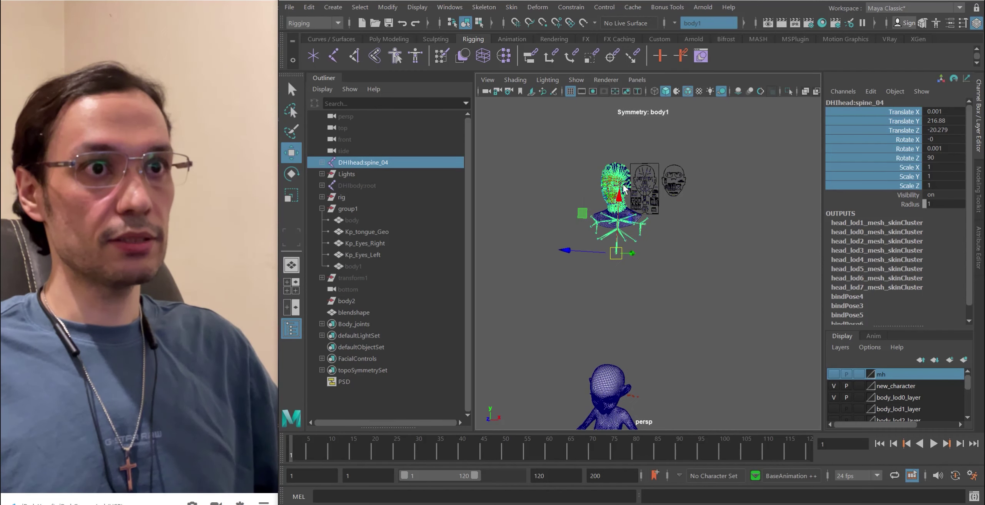
mouse_move(626, 196)
alt+middle_down()
mouse_move(623, 224)
mouse_move(622, 205)
alt+middle_up()
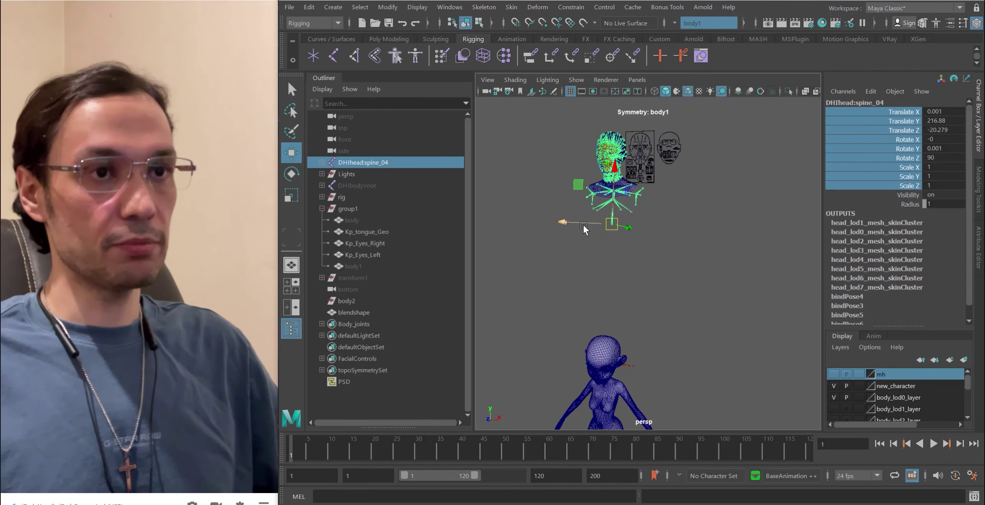
alt+right_drag(583, 224, 630, 271)
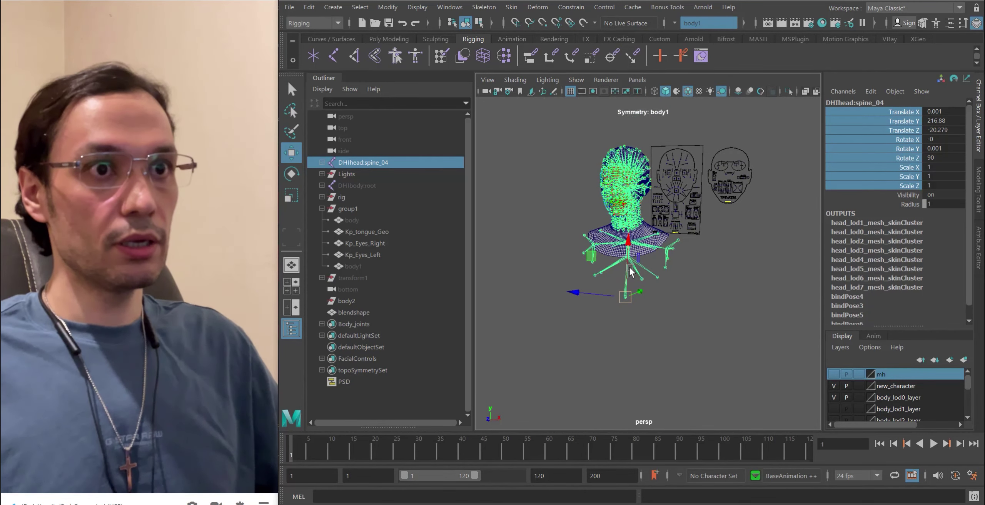
alt+middle_drag(642, 292, 699, 294)
alt+right_drag(699, 294, 609, 292)
alt+middle_drag(609, 293, 622, 225)
alt+drag(621, 225, 618, 251)
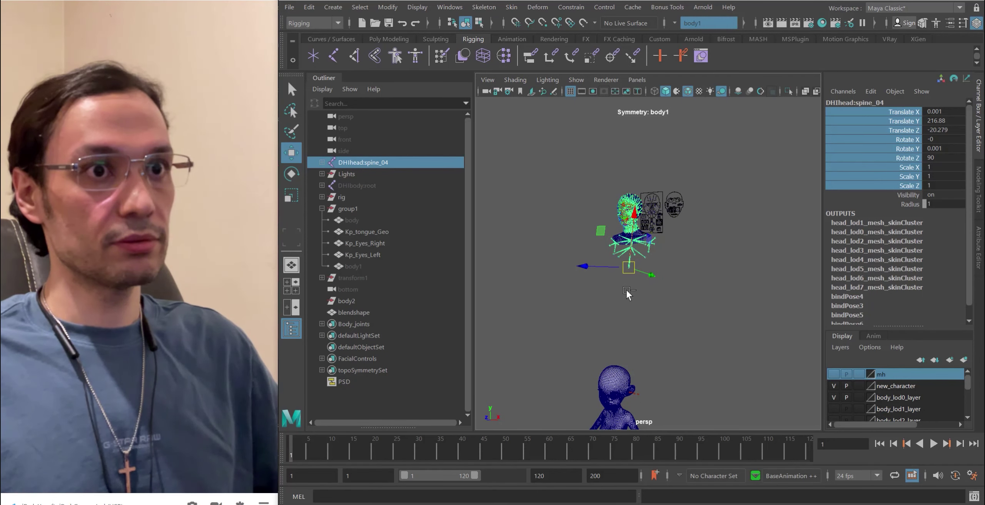
key(ctrl+g)
alt+drag(672, 301, 589, 293)
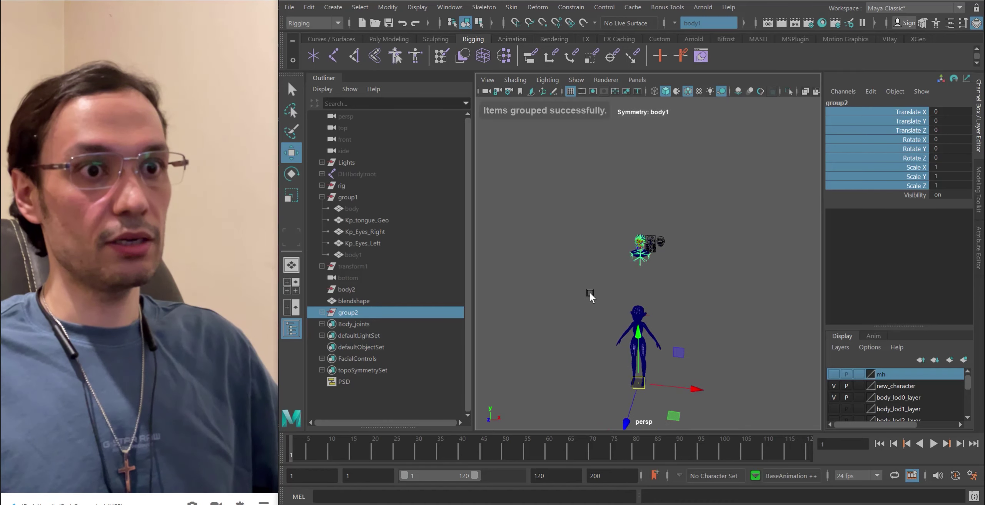
- Center the pivot of the head rig's new group
alt+middle_drag(630, 317, 608, 225)
alt+right_drag(612, 293, 625, 338)
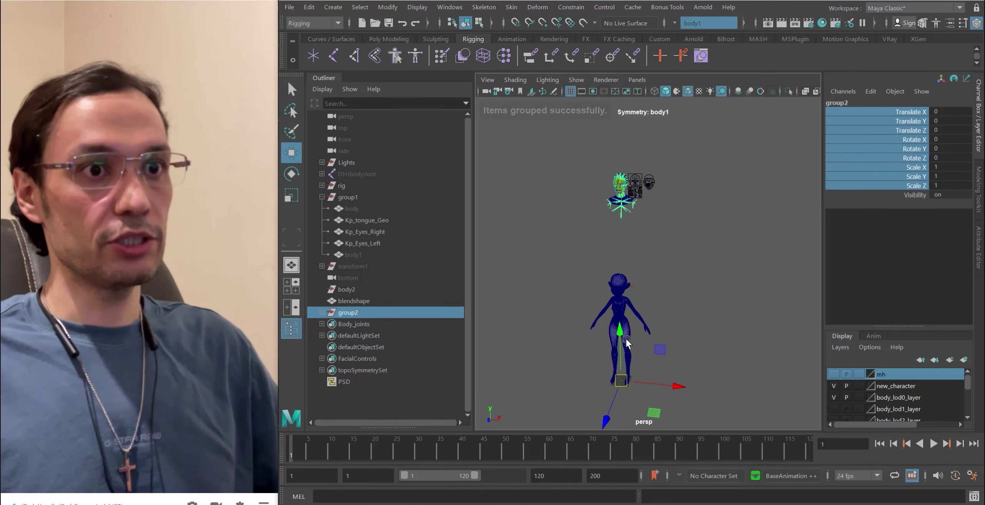
alt+drag(618, 300, 621, 343)
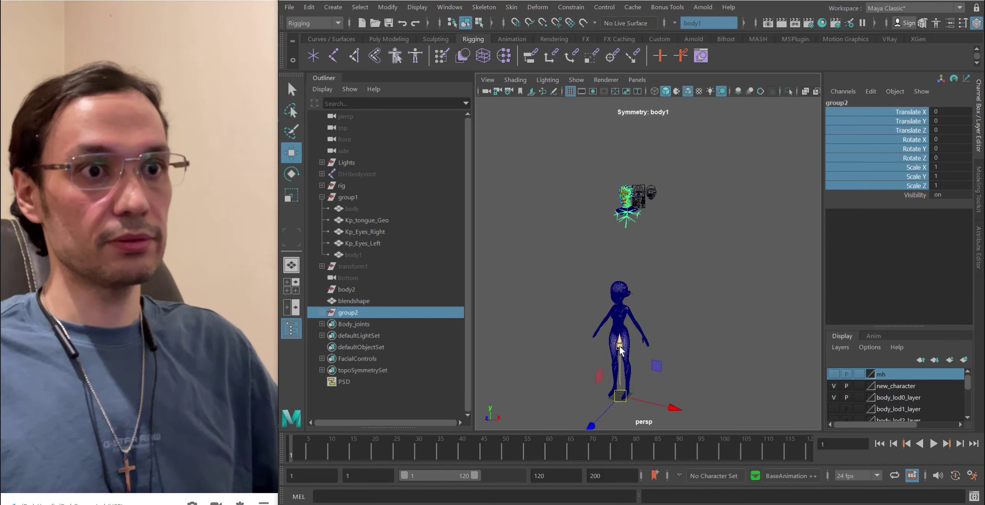
alt+drag(666, 295, 652, 304)
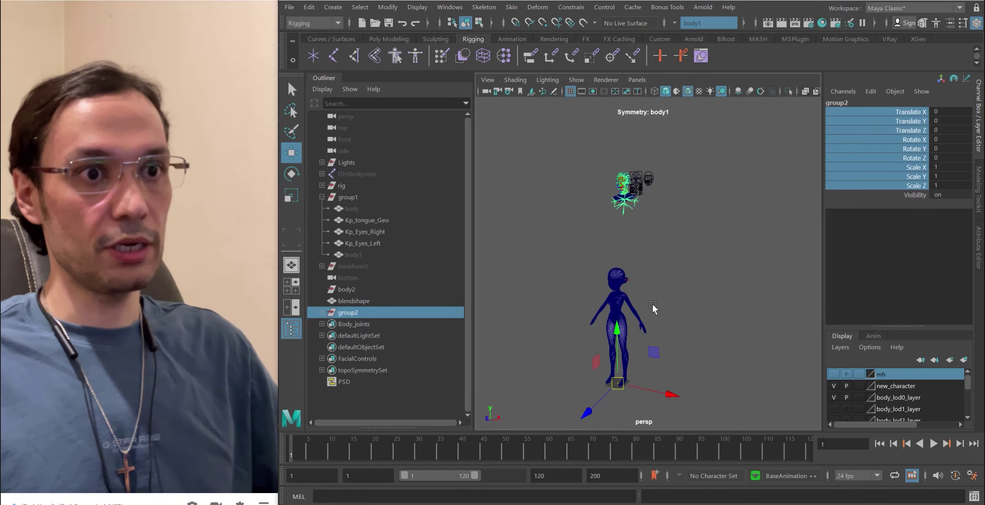
alt+middle_drag(625, 226, 620, 223)
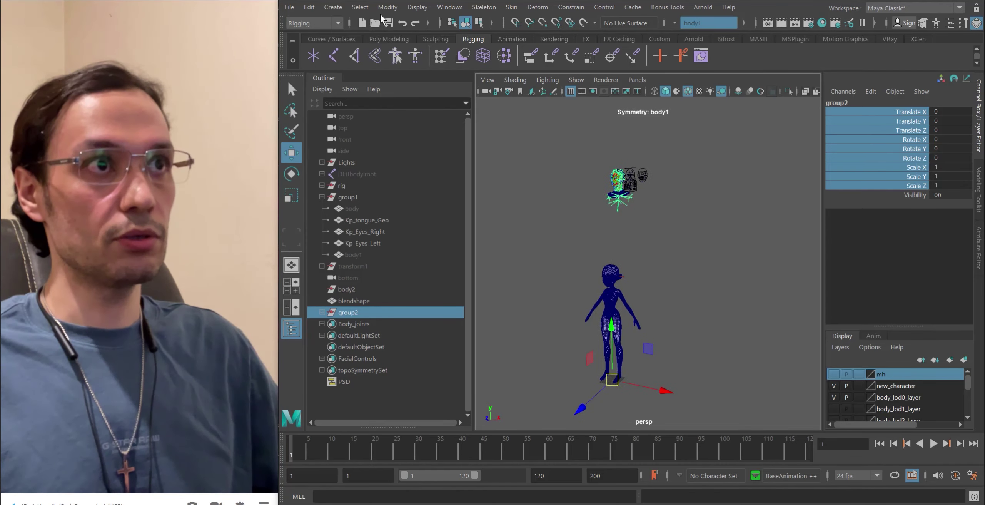
click(387, 7)
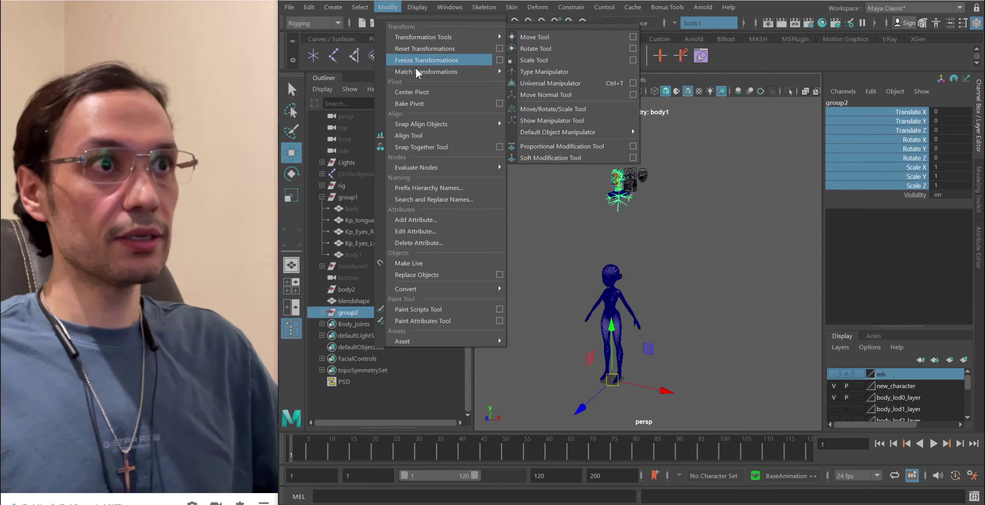
click(418, 92)
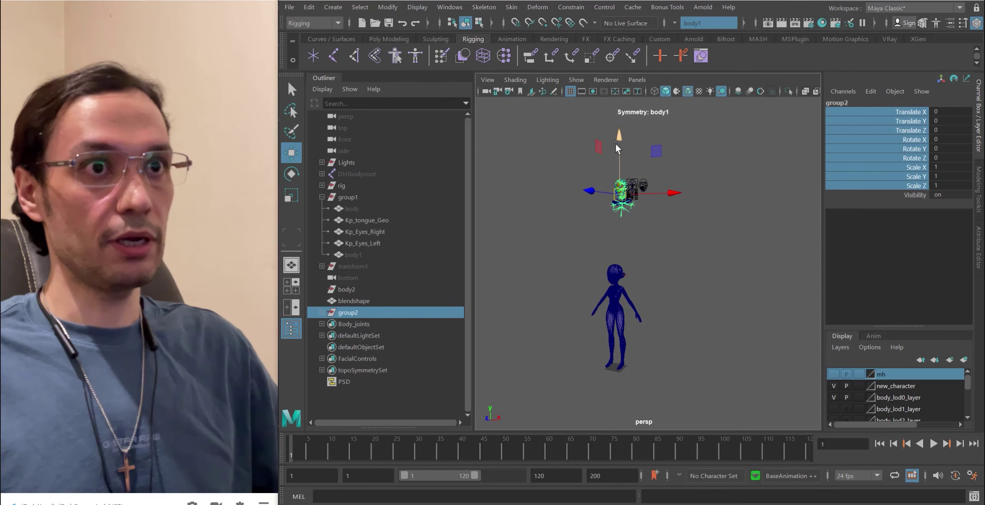
- Rename the head rig's new group mh_head and lower it by about 9 units
alt+middle_drag(616, 143, 625, 193)
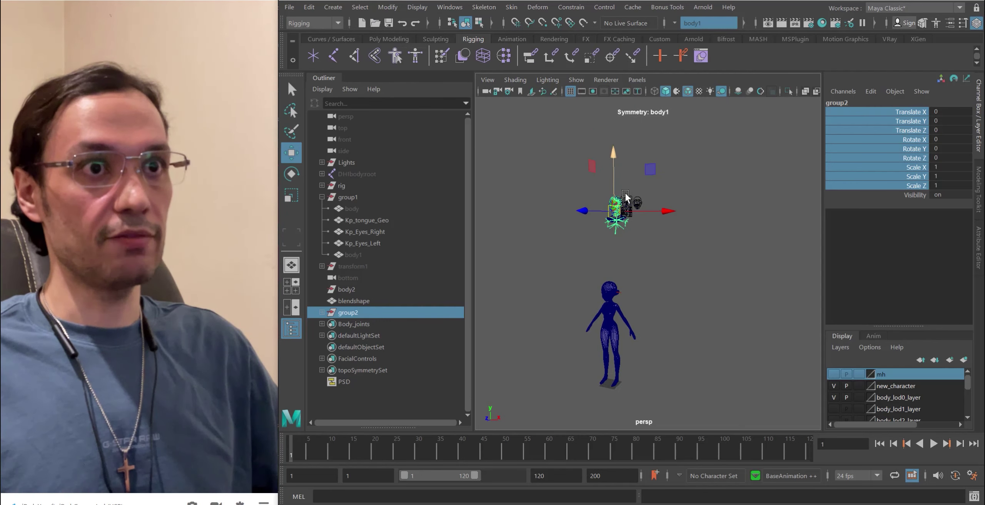
double_click(375, 314)
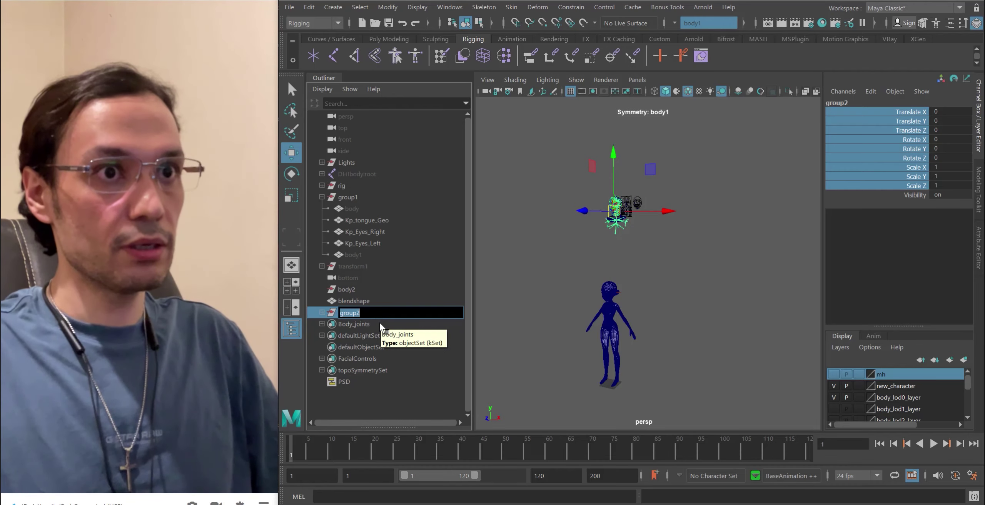
text(mh)
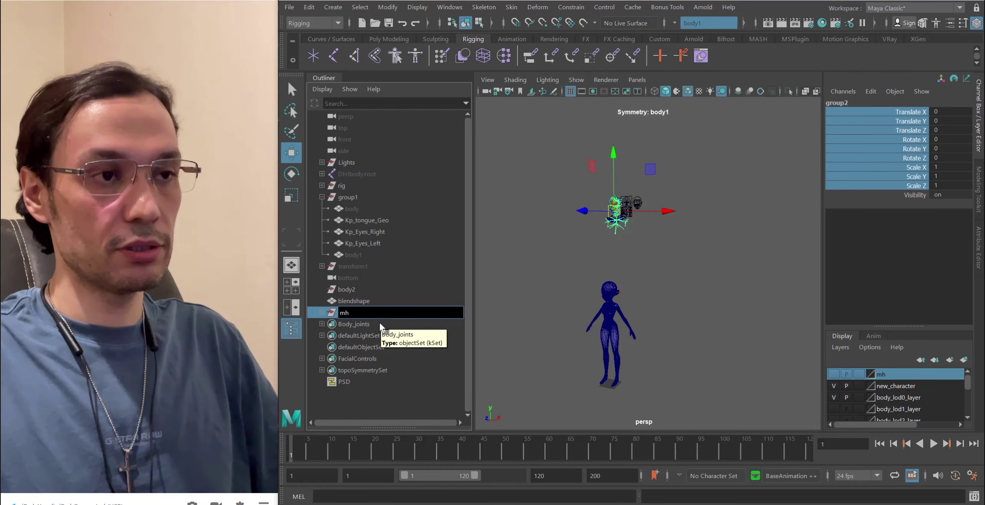
text(_head)
key(Return)
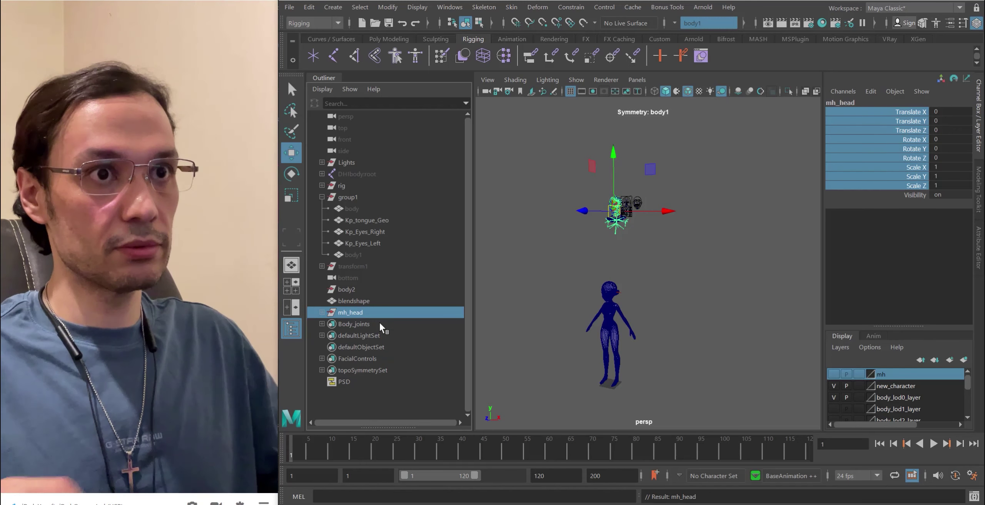
drag(615, 164, 615, 168)
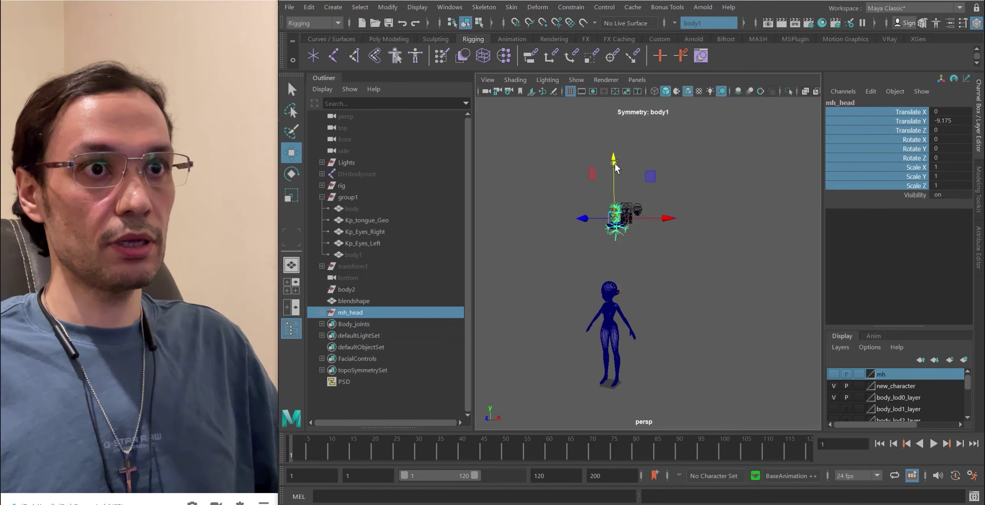
scroll(651, 211, up, 5)
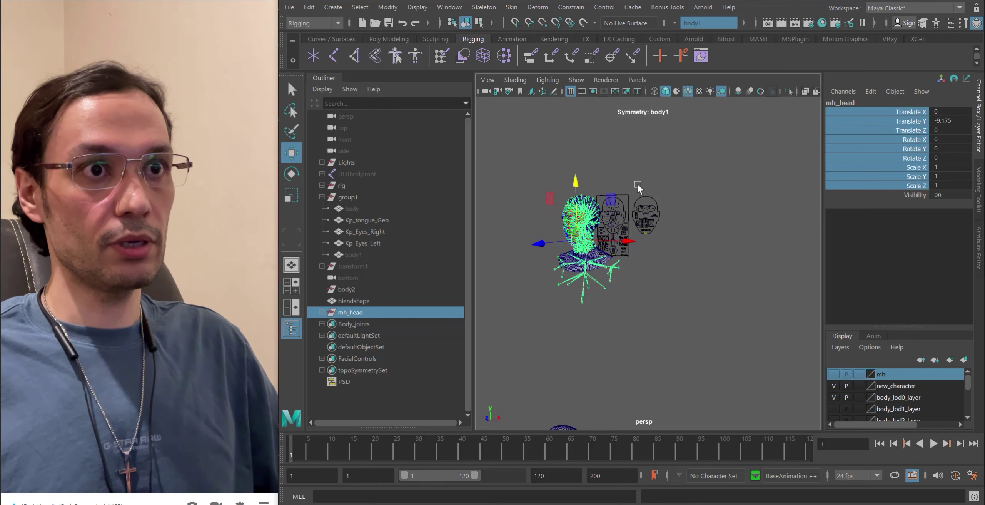
- Locate the face control board in the rig hierarchy and delete its headGui_grp_parentConstraint1 constraint
click(638, 212)
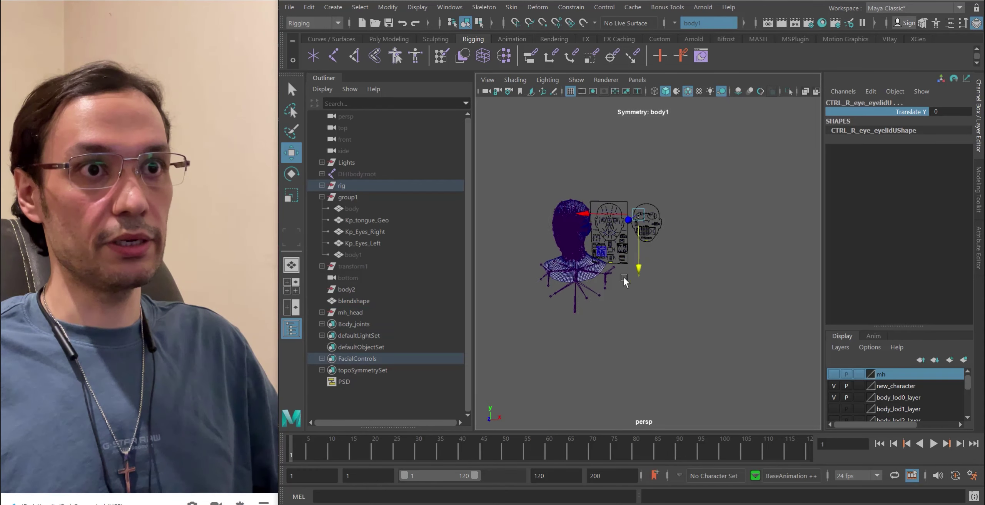
scroll(623, 275, up, 5)
click(636, 345)
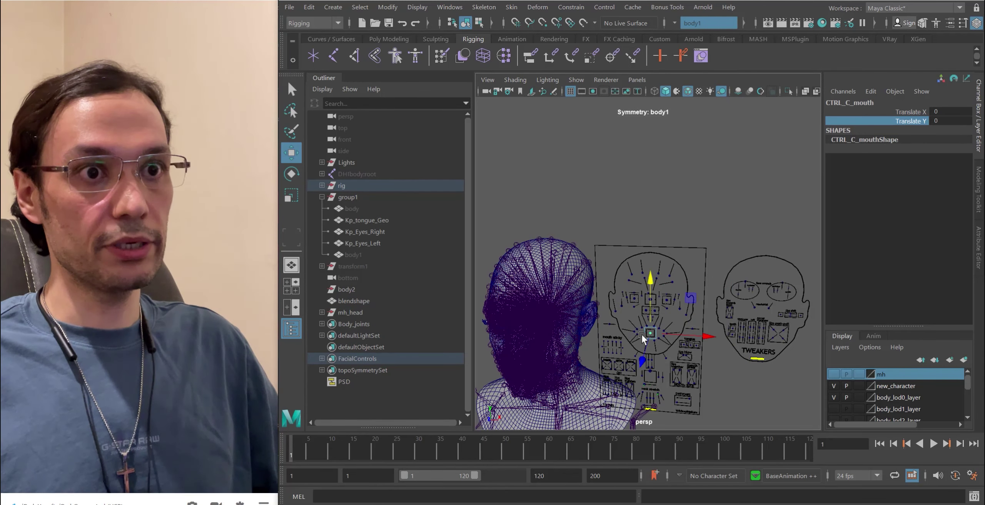
key(f)
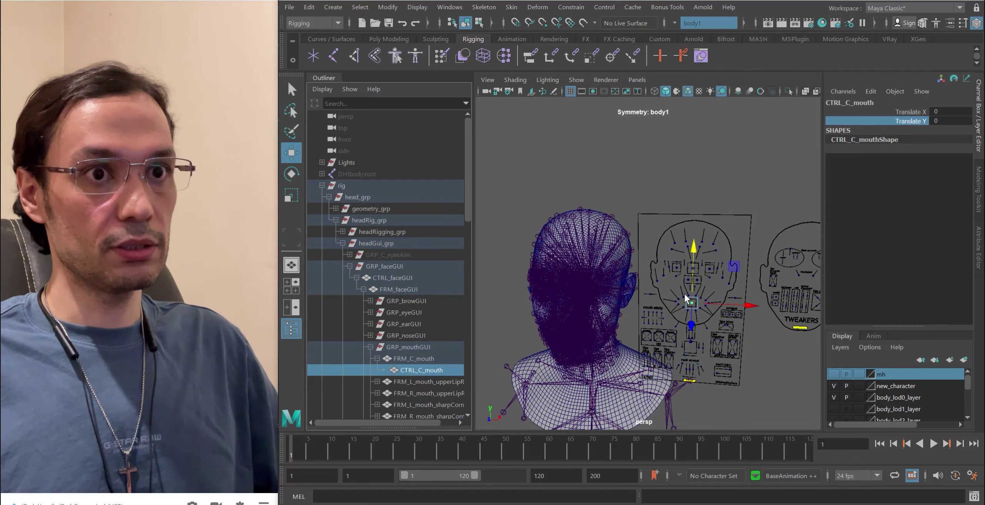
alt+drag(684, 292, 626, 266)
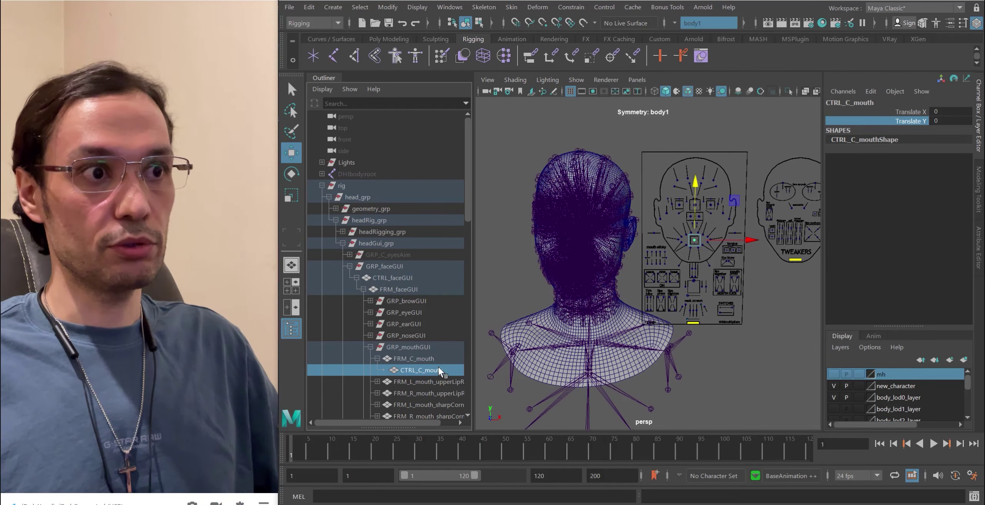
scroll(396, 292, down, 10)
scroll(398, 296, down, 2)
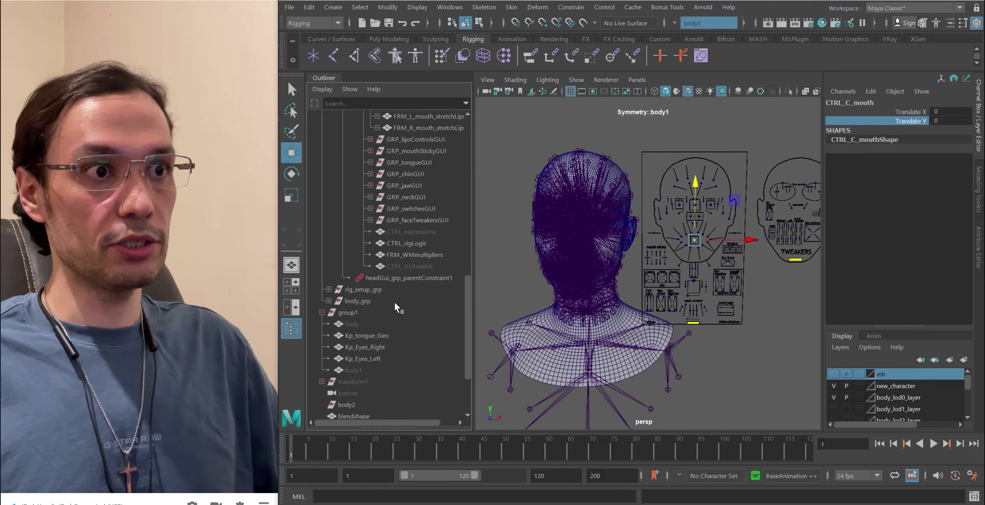
click(408, 278)
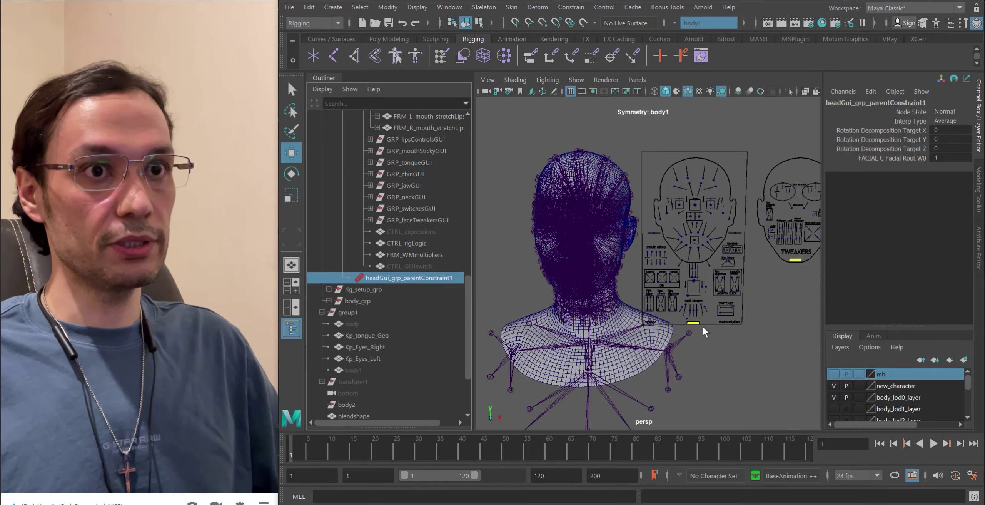
key(Delete)
- Unparent headGui_grp from headRig_grp so it sits at the top level of the scene
click(686, 252)
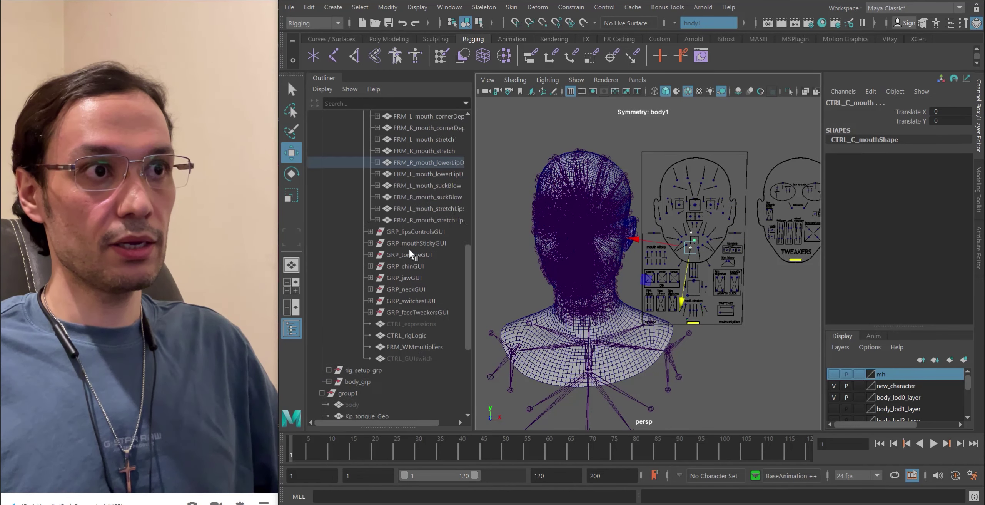
scroll(410, 250, up, 5)
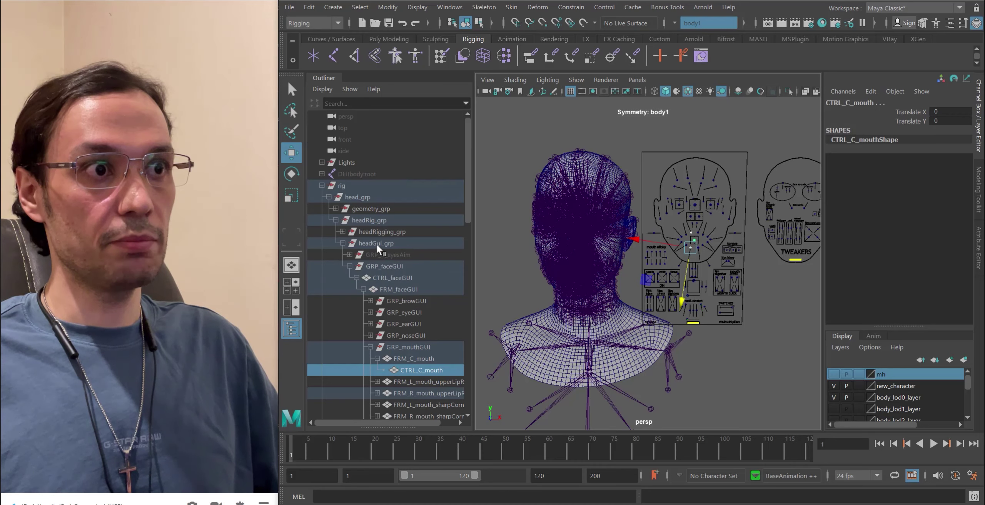
click(376, 244)
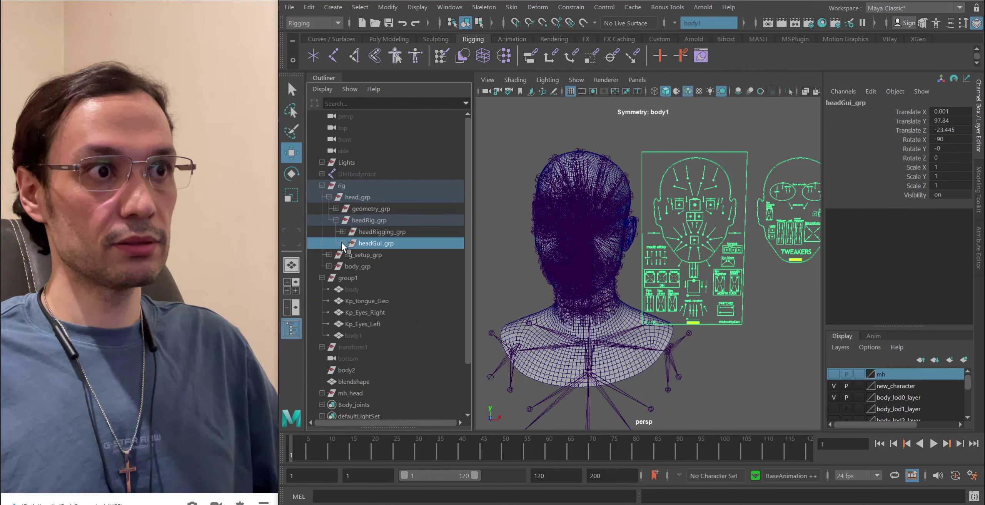
key(shift+p)
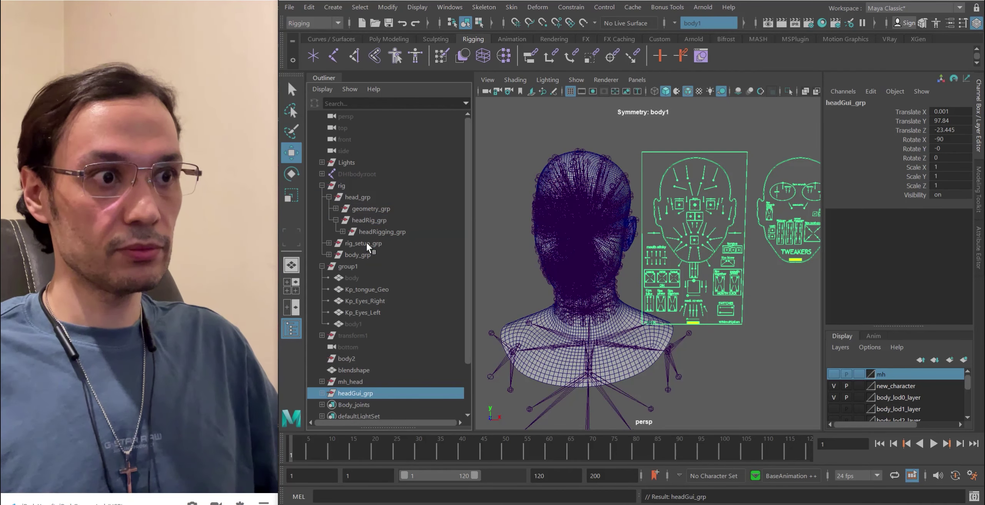
- Move headGui_grp sideways away from the head to Translate X of about 36
scroll(614, 266, down, 3)
scroll(614, 266, down, 5)
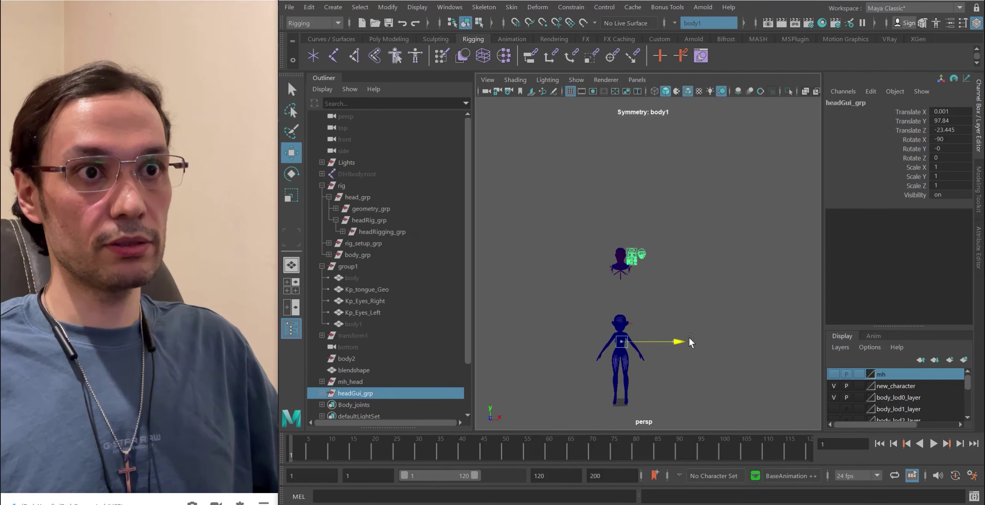
scroll(699, 341, up, 5)
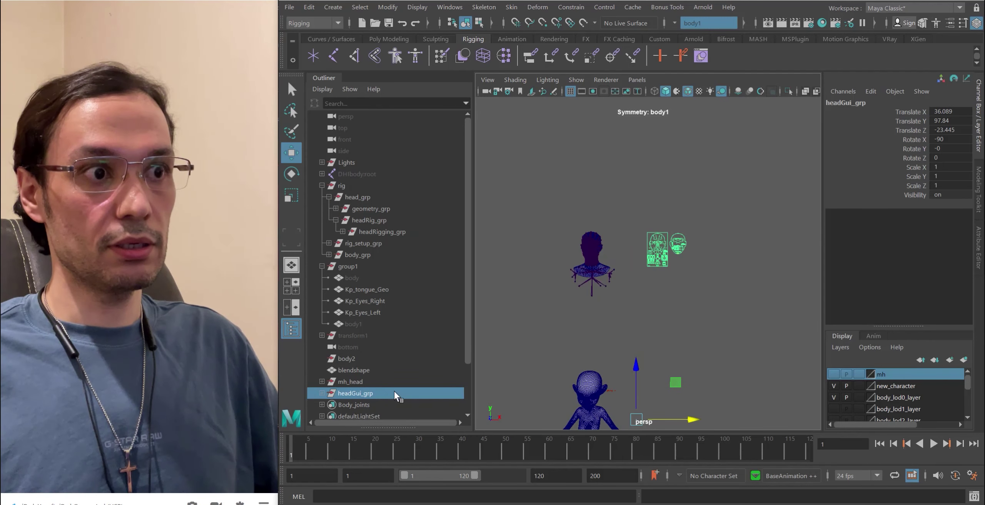
- Move mh_head down and forward toward the character's head, to Translate Y about -101.6 and Translate Z about 13.6
click(348, 382)
scroll(633, 324, down, 2)
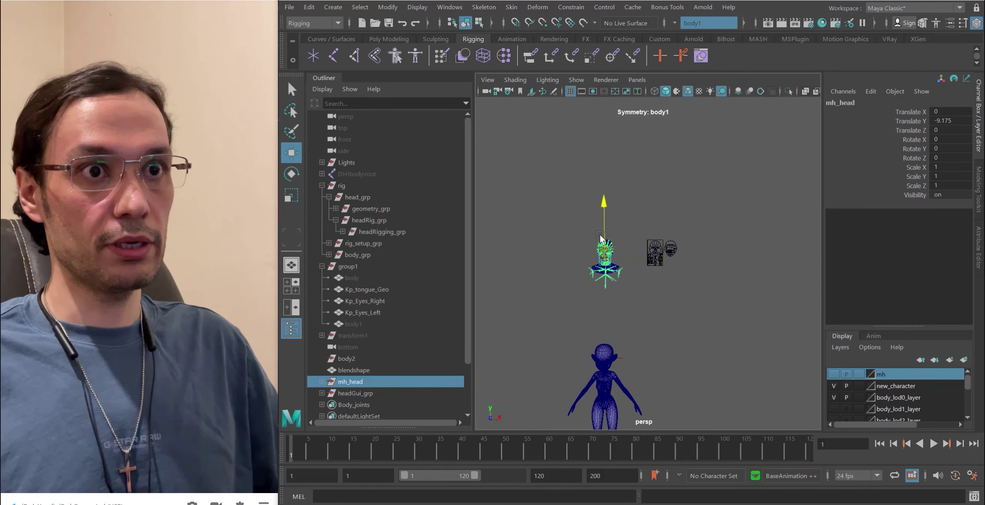
drag(603, 263, 635, 290)
scroll(635, 290, up, 2)
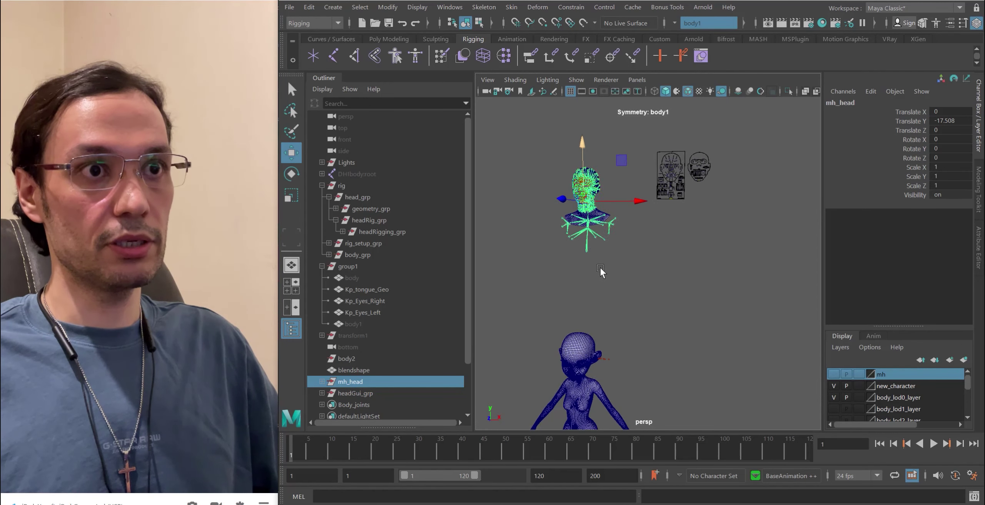
key(r)
drag(599, 132, 597, 246)
scroll(608, 233, up, 4)
alt+drag(644, 305, 638, 265)
middle_drag(579, 266, 600, 254)
alt+drag(600, 254, 650, 215)
- Turn off the display of joints in the perspective view
click(578, 82)
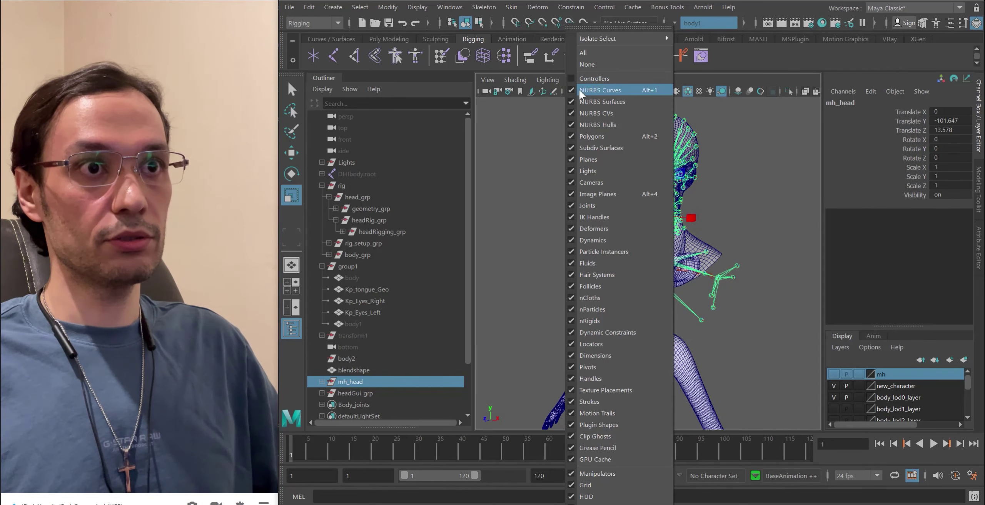
click(587, 206)
- Scale mh_head uniformly to about 1.184 and turn off the wireframe-on-shaded display
alt+drag(590, 237, 677, 216)
scroll(692, 154, up, 3)
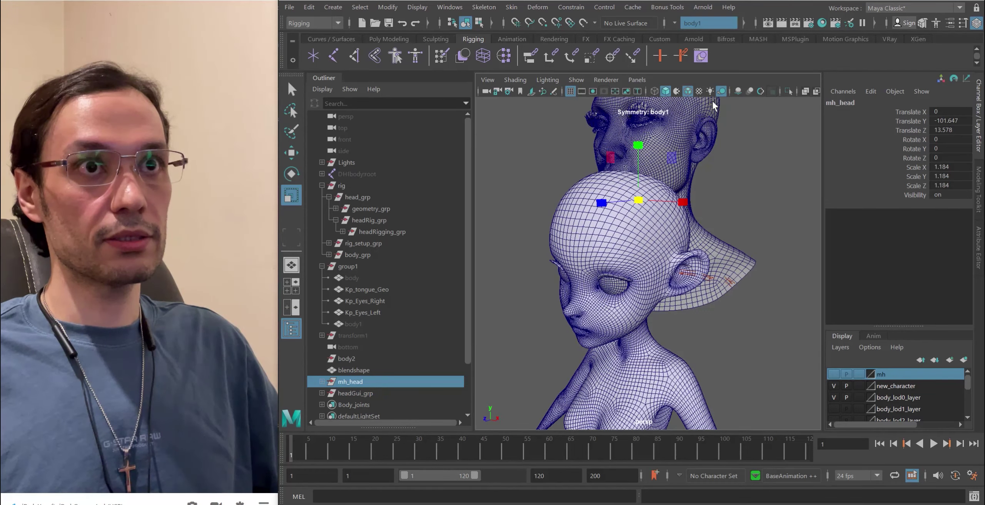
click(687, 92)
- Move mh_head down to Translate Y about -113.3 and forward to Translate Z about 23.2
alt+drag(658, 245, 607, 162)
key(w)
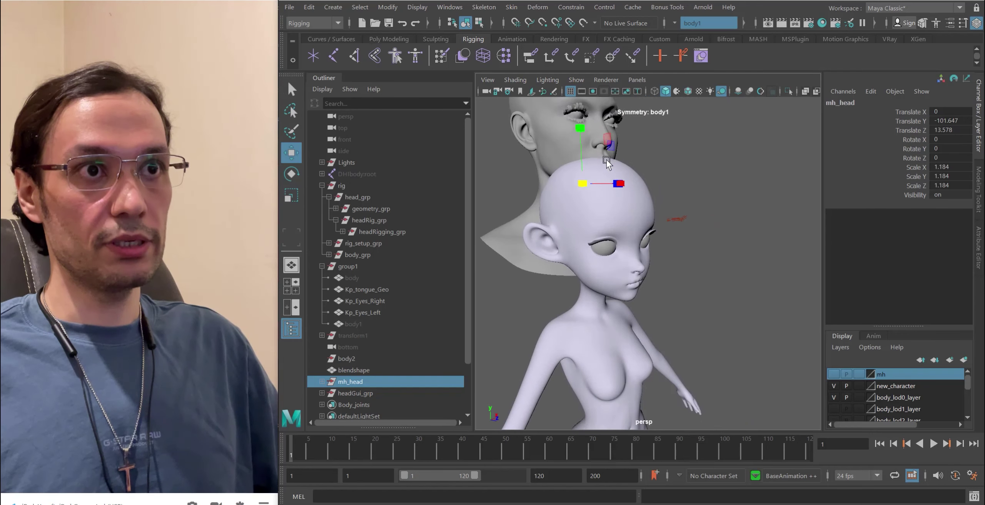
drag(581, 127, 584, 210)
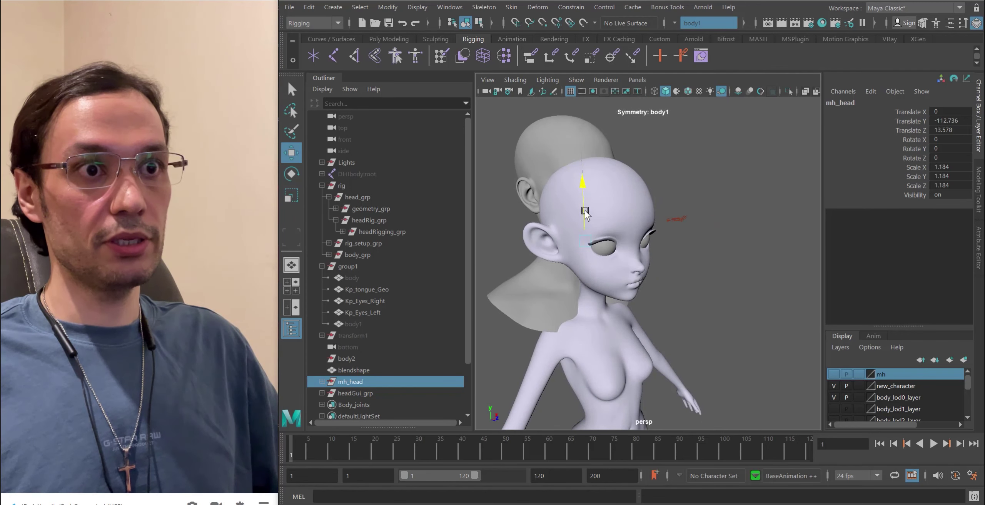
alt+right_drag(585, 210, 597, 258)
drag(607, 248, 630, 262)
alt+right_drag(629, 262, 598, 243)
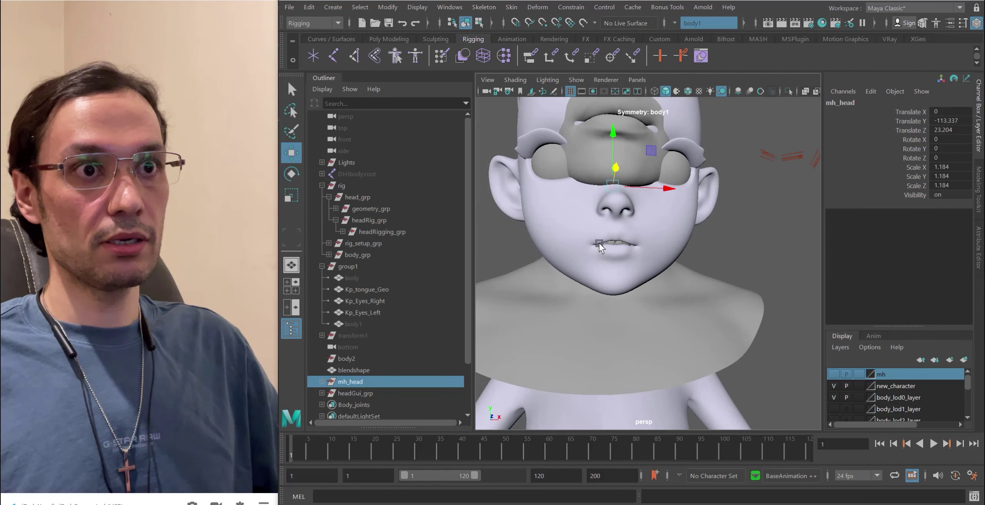
- Align mh_head with the character's face by lowering it to Translate Y about -122 and setting Translate Z about 22.8
alt+middle_drag(599, 243, 623, 276)
alt+right_drag(623, 275, 655, 176)
drag(639, 194, 649, 252)
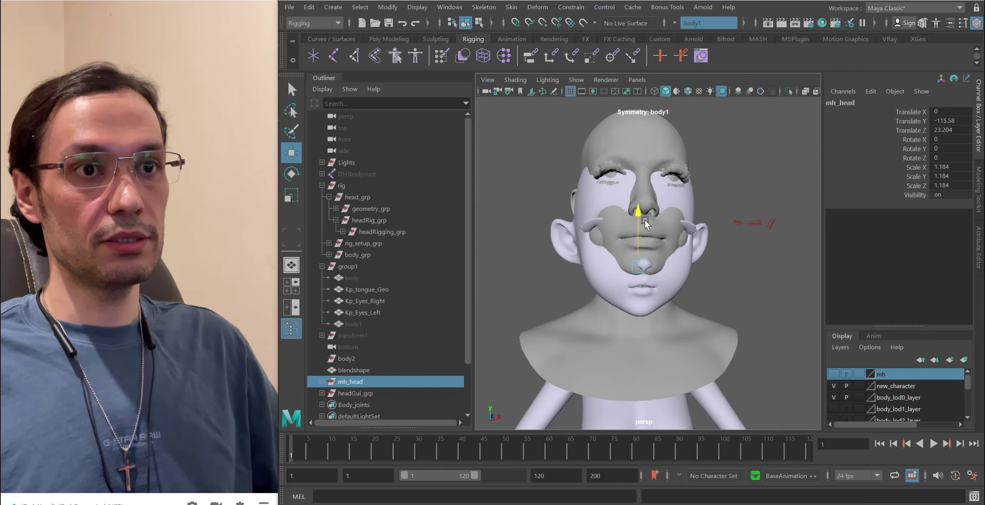
alt+right_drag(650, 252, 634, 296)
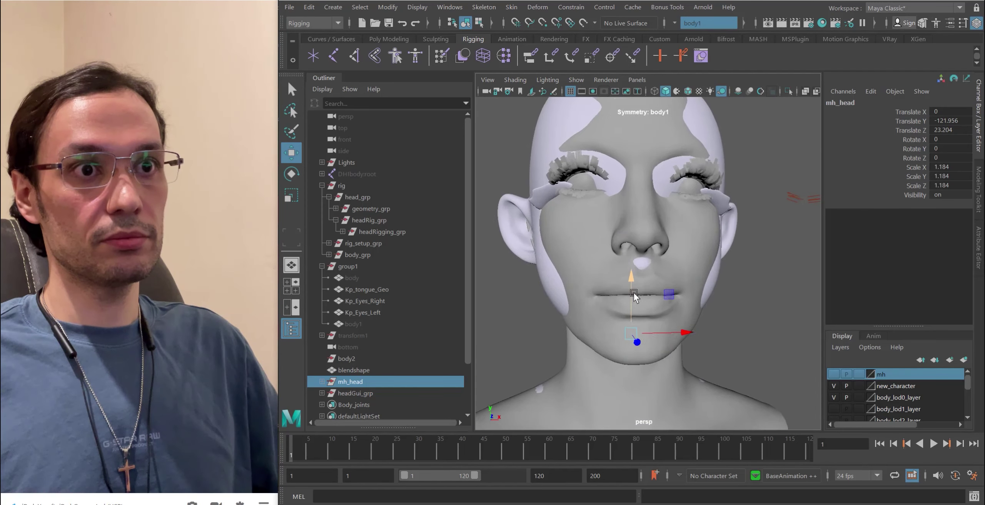
alt+drag(634, 297, 638, 341)
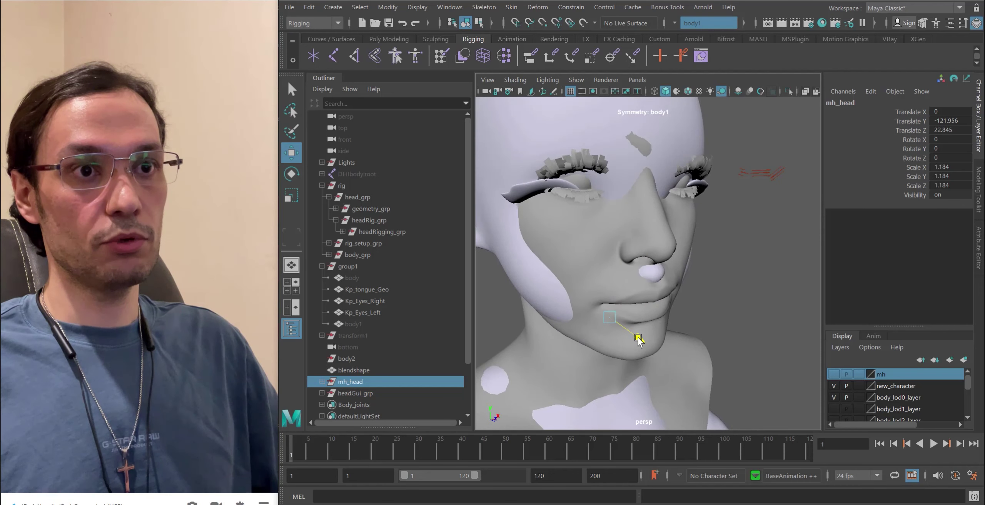
- Move headGui_grp down beside the character's head, to Translate X about 22.6 and Translate Y about -15.5
scroll(528, 248, down, 10)
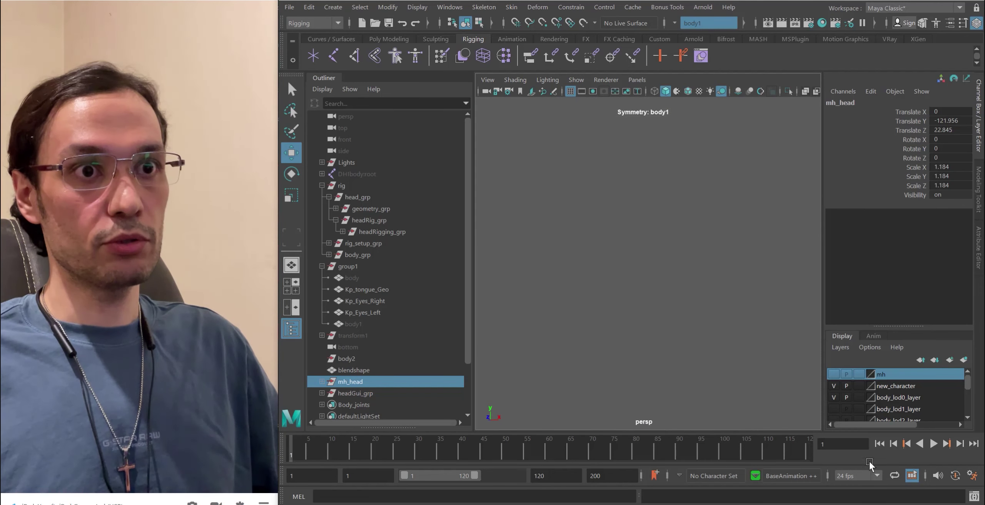
alt+middle_drag(791, 377, 662, 271)
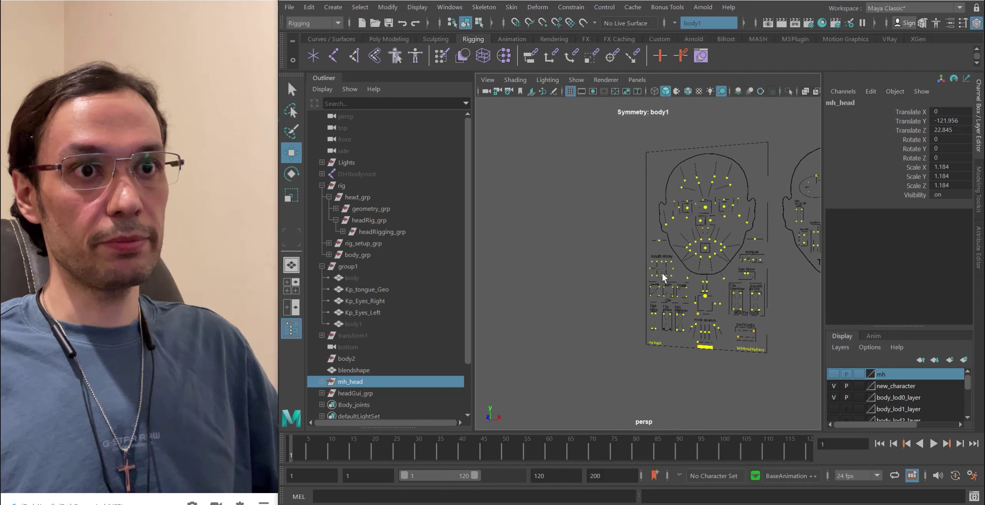
click(695, 294)
scroll(673, 269, down, 5)
click(352, 393)
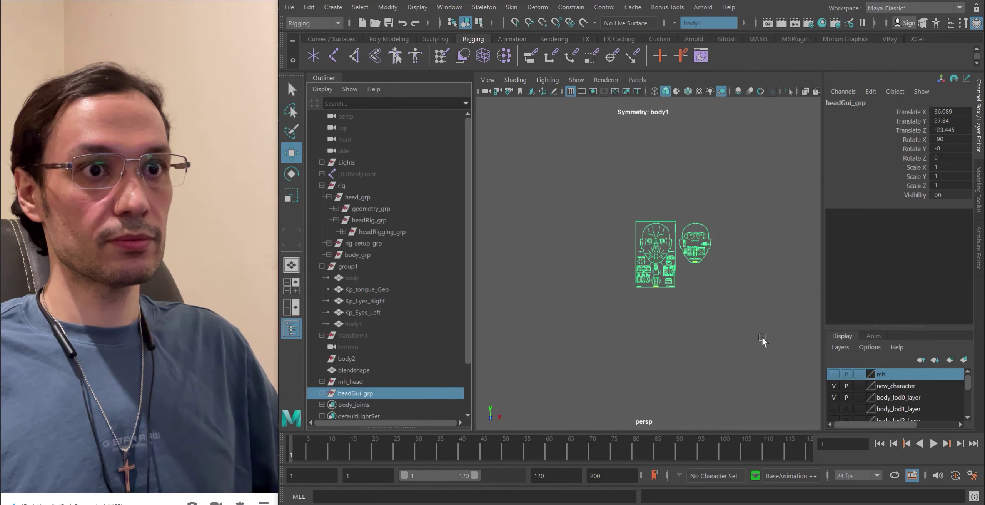
alt+drag(765, 341, 689, 309)
scroll(734, 242, up, 10)
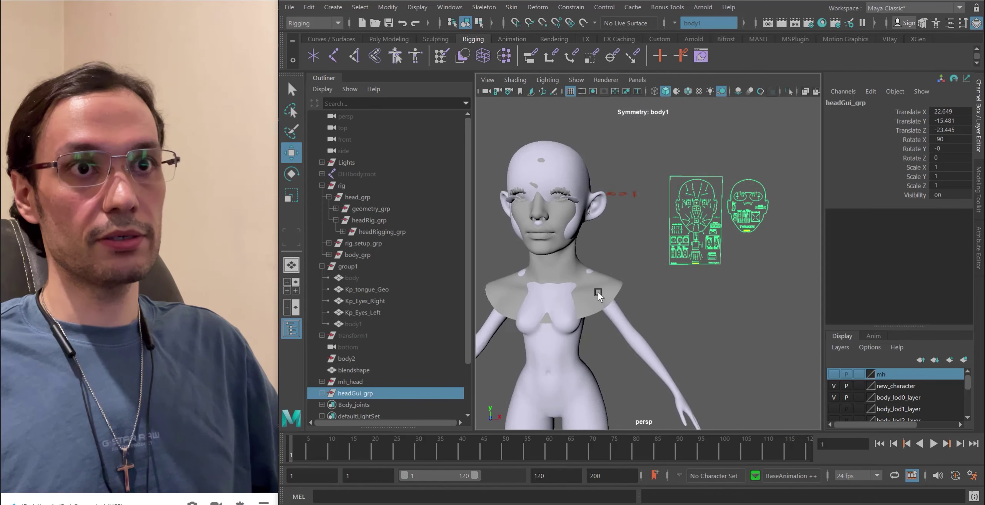
- Open the character's jaw slightly by moving the CTRL_C_jaw control on the face board to Translate Y about 0.117
click(710, 199)
alt+drag(710, 199, 782, 248)
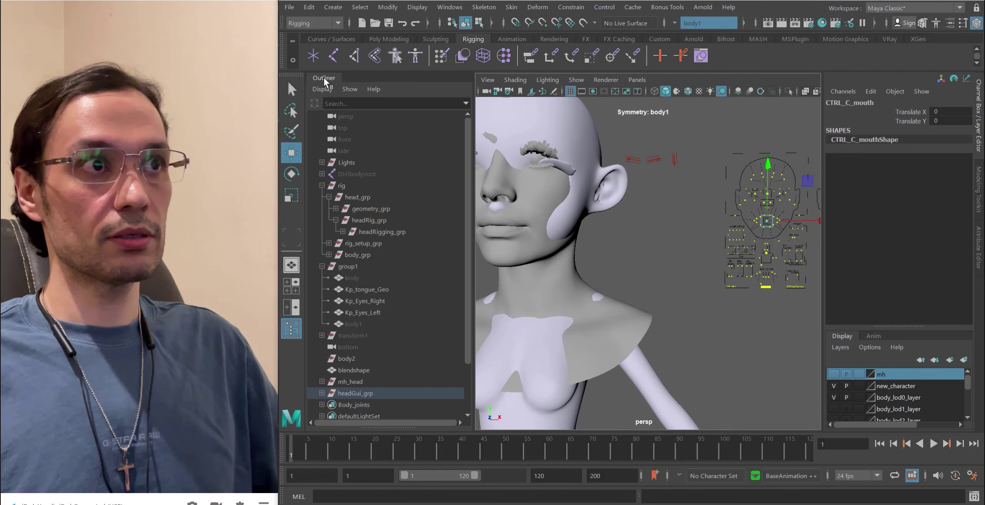
alt+drag(704, 267, 775, 258)
click(774, 230)
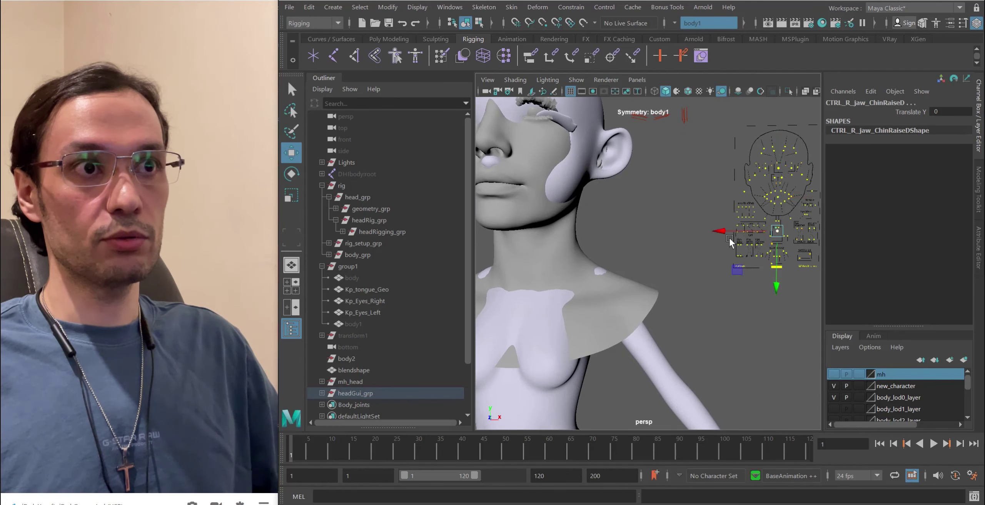
alt+drag(730, 237, 795, 263)
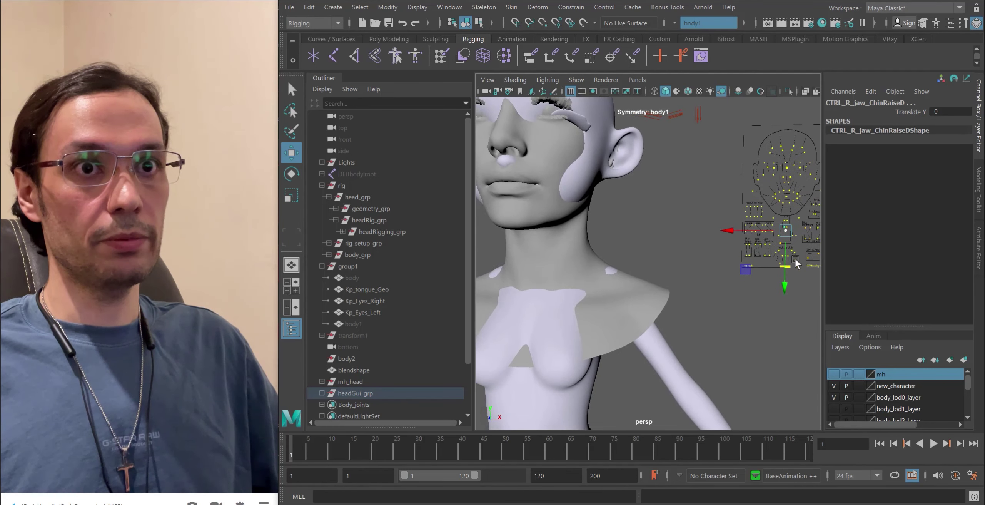
click(782, 233)
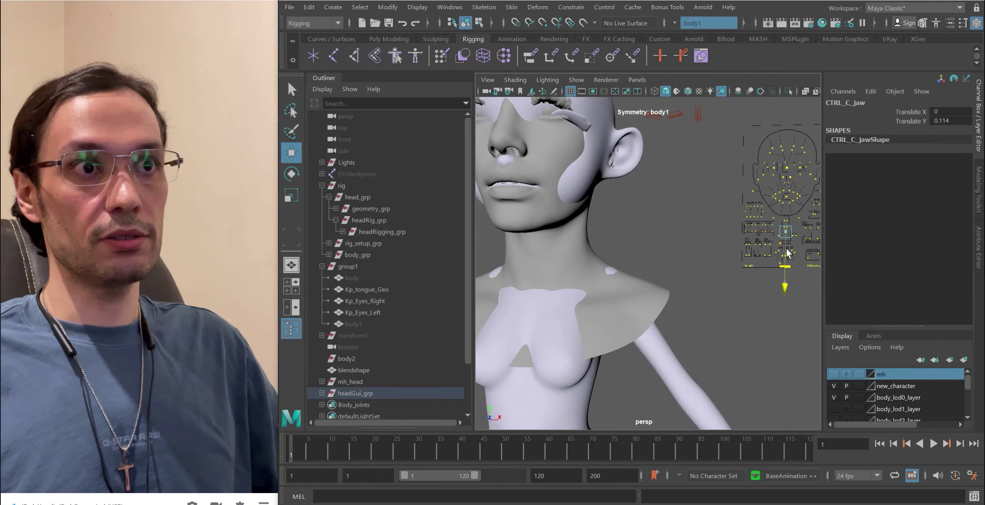
alt+drag(787, 252, 744, 243)
alt+right_drag(745, 243, 596, 202)
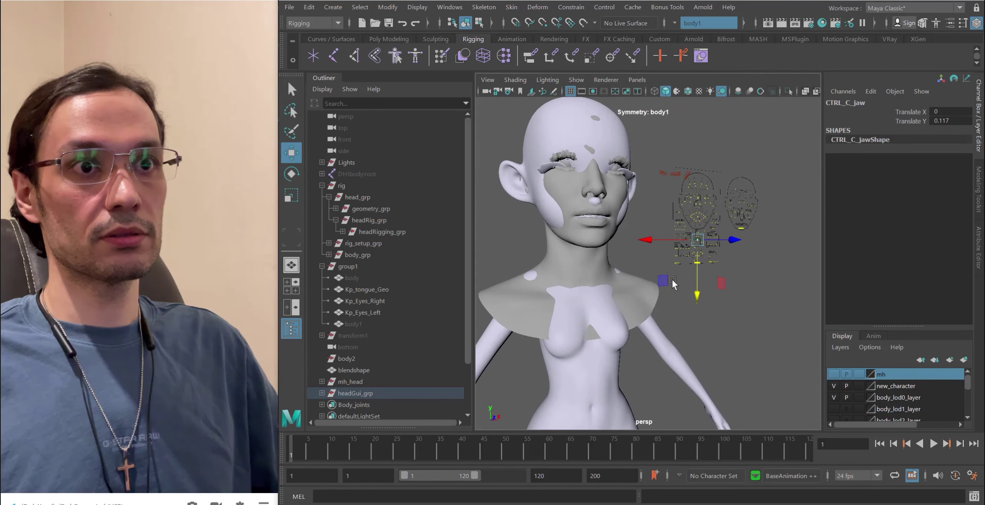
alt+drag(672, 283, 667, 252)
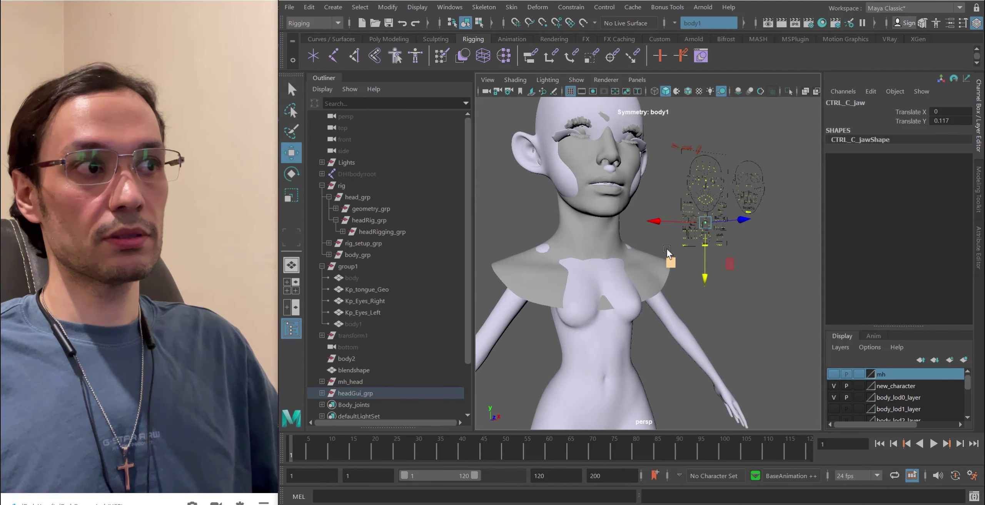
- Lower mh_head to Translate Y about -122.61 and shift it back to Translate Z about 22.59 to match the mouth
click(352, 381)
alt+right_drag(704, 246, 625, 186)
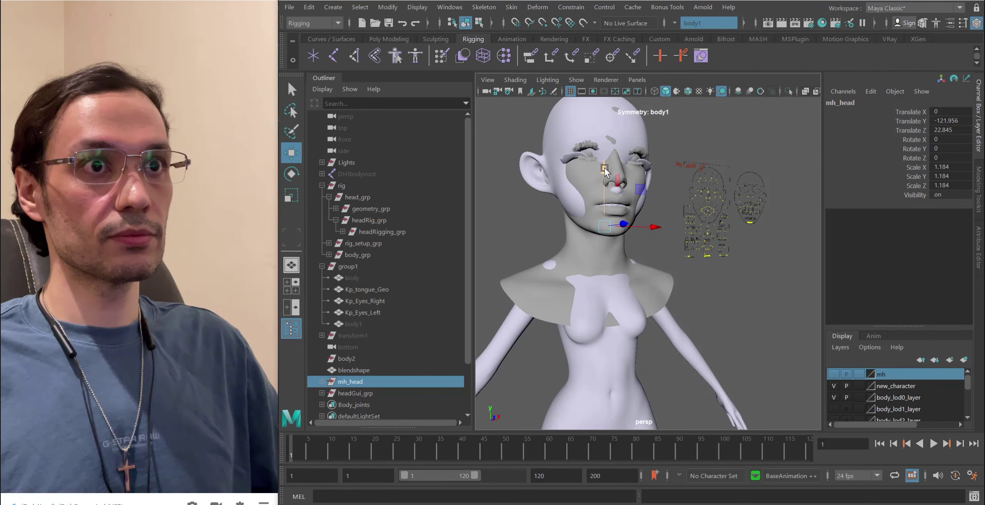
drag(605, 171, 601, 188)
alt+right_drag(602, 188, 625, 222)
drag(624, 222, 626, 213)
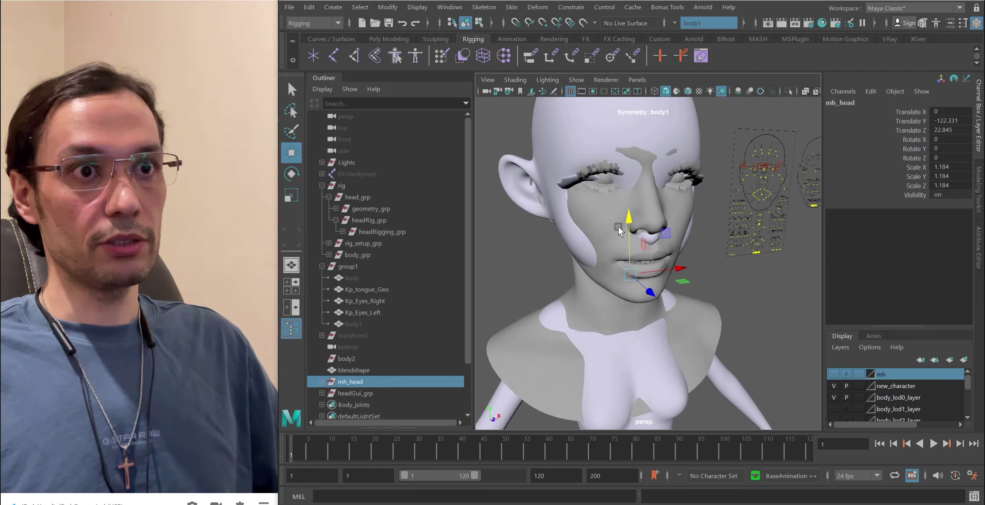
alt+right_drag(618, 228, 614, 330)
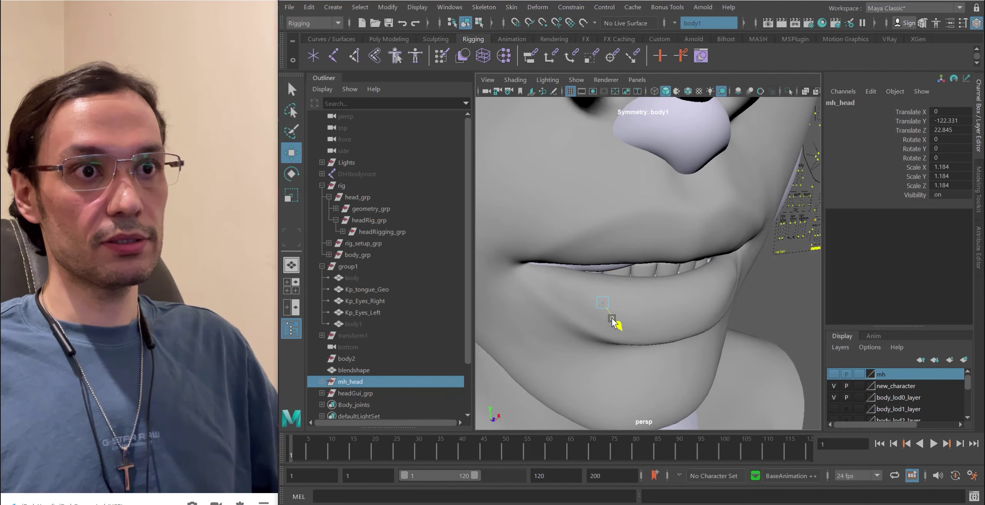
drag(612, 319, 622, 264)
scroll(631, 193, down, 3)
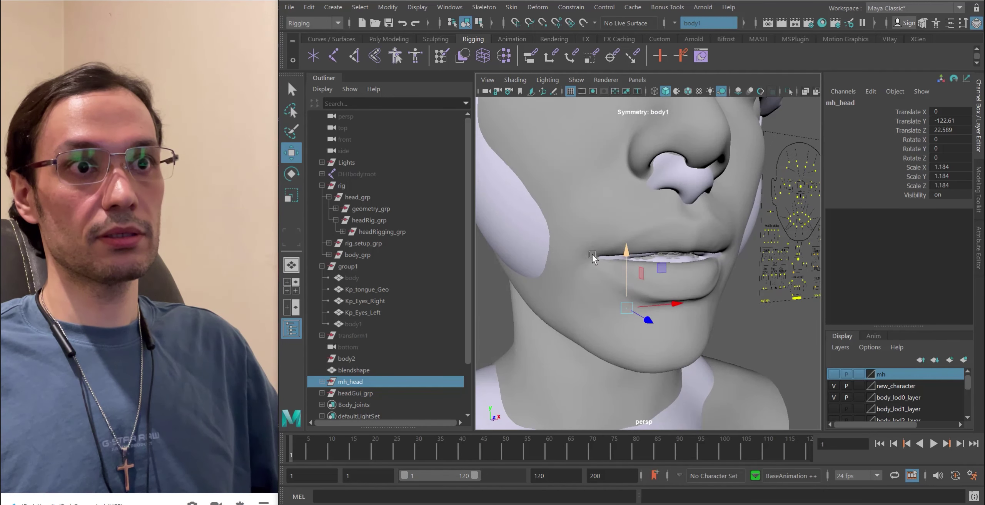
alt+drag(631, 192, 640, 108)
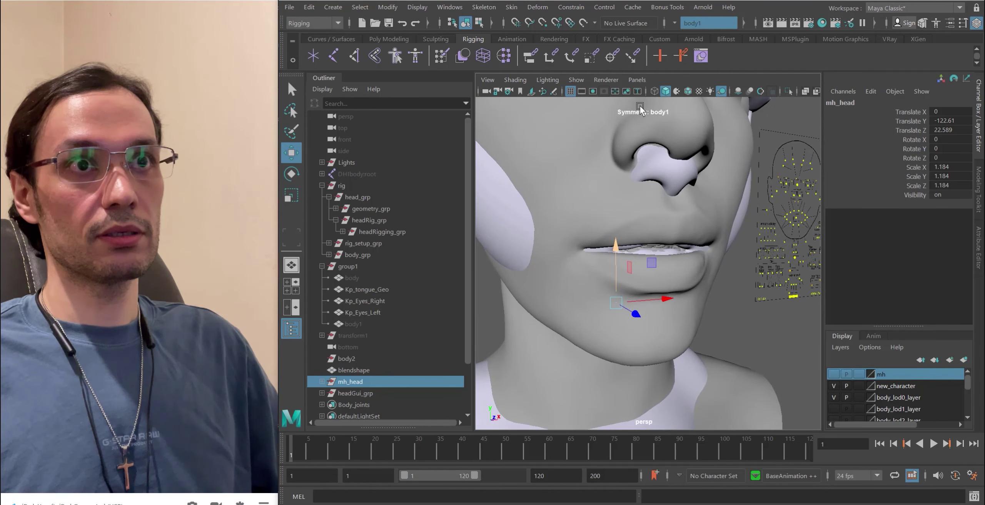
- Turn on the wireframe-on-shaded display and scale mh_head uniformly to about 1.087 at the lips
click(687, 91)
alt+drag(638, 246, 611, 331)
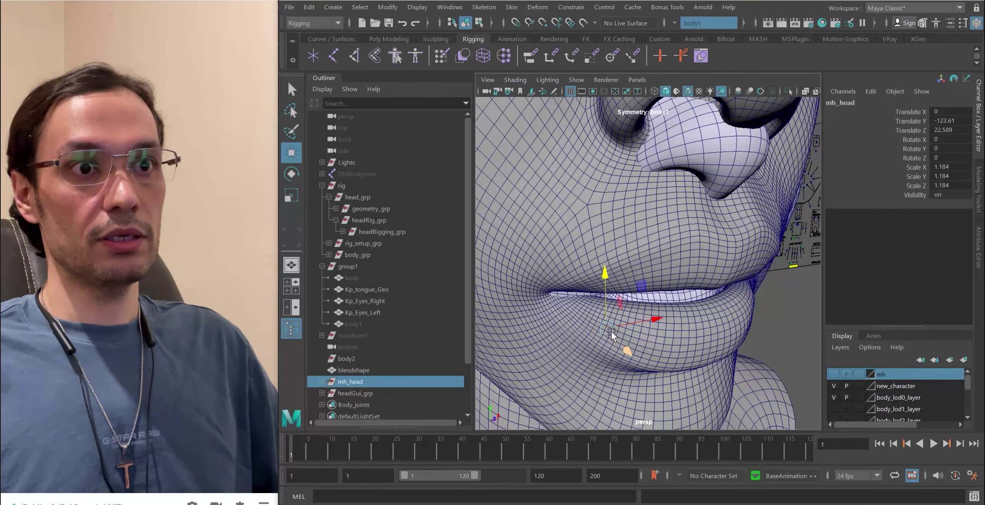
middle_drag(597, 331, 563, 290)
scroll(619, 295, up, 8)
- Refit mh_head at the mouth corner with uniform scale about 1.066, Translate Y about -122.25 and Translate Z about 22.77
key(w)
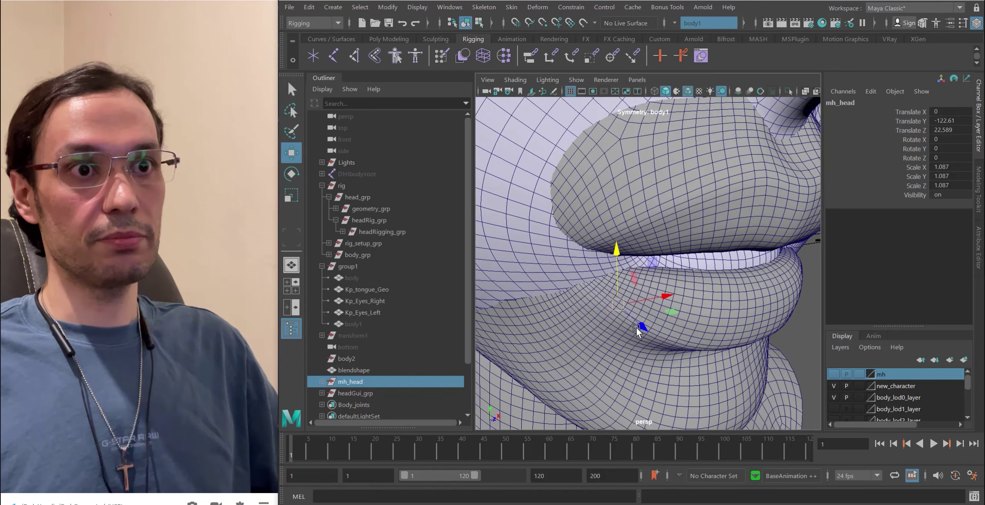
mouse_move(637, 330)
mouse_down()
mouse_move(620, 287)
mouse_move(625, 323)
mouse_up()
key(r)
middle_drag(604, 328, 590, 331)
key(w)
drag(622, 266, 623, 260)
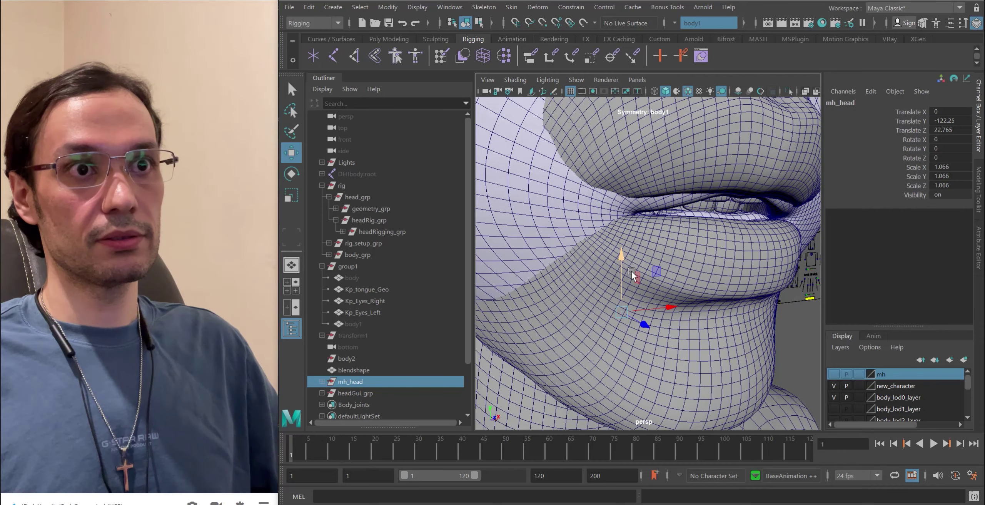
- Scale mh_head uniformly to about 1.029 and move it forward to Translate Z about 23.47, checking the mouth corner
key(r)
mouse_move(615, 319)
middle_down()
mouse_move(571, 334)
mouse_move(611, 312)
middle_up()
scroll(610, 312, up, 3)
key(w)
mouse_move(625, 325)
mouse_down()
mouse_move(655, 356)
mouse_move(629, 313)
mouse_up()
scroll(603, 244, up, 6)
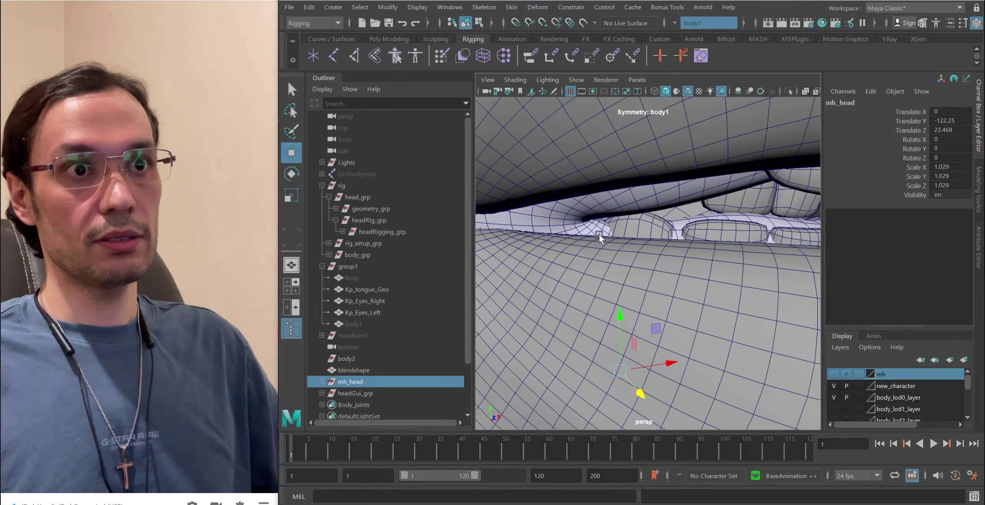
alt+drag(583, 222, 674, 207)
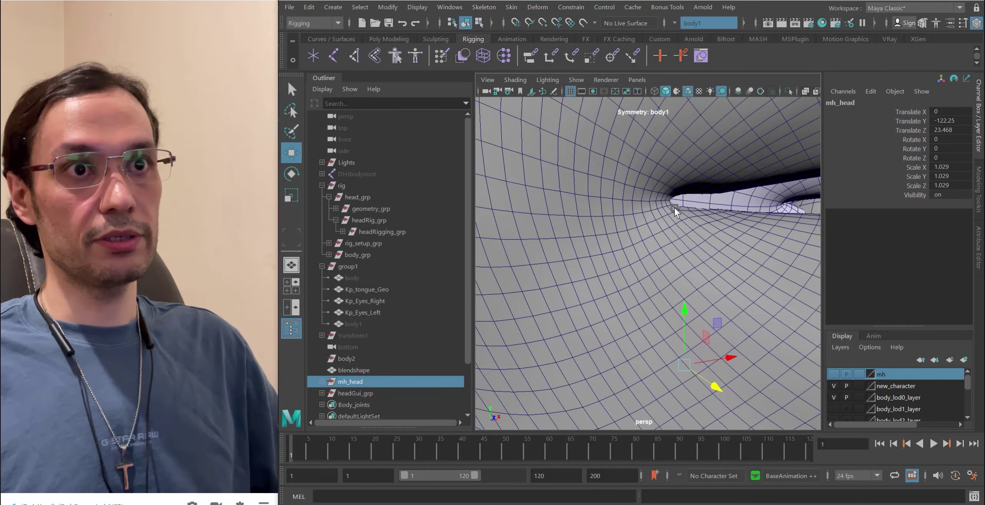
- Scale mh_head uniformly to about 0.985 and raise it to Translate Y about -122.07
scroll(705, 248, down, 6)
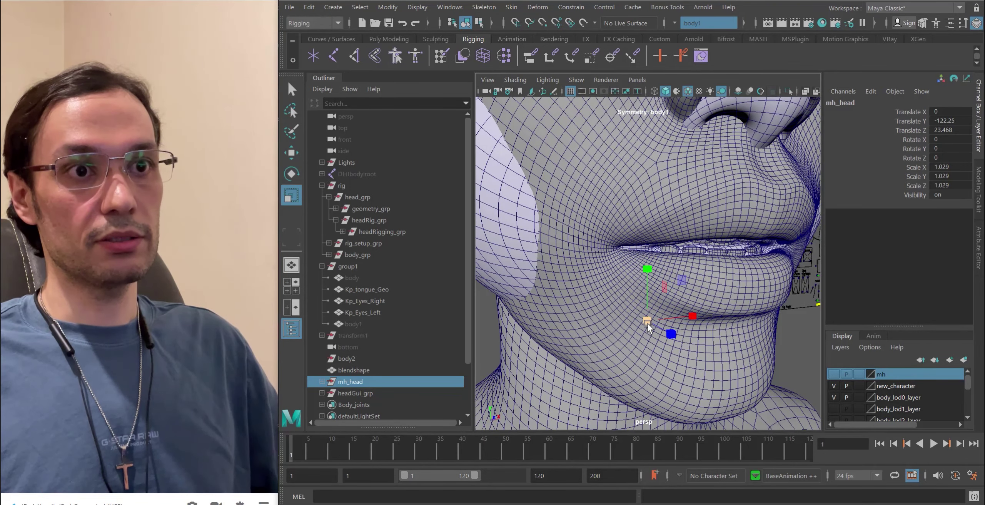
drag(648, 326, 594, 343)
key(w)
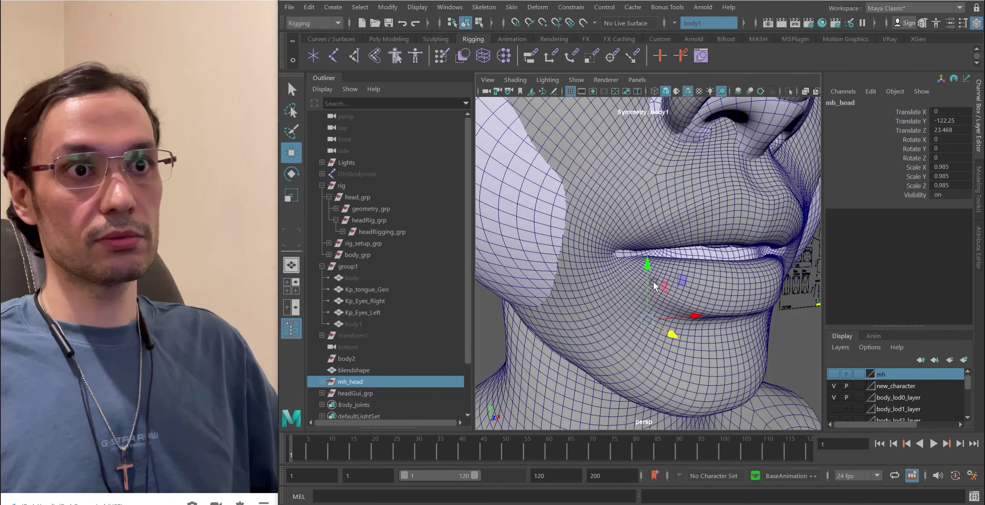
scroll(651, 273, up, 2)
drag(648, 266, 649, 259)
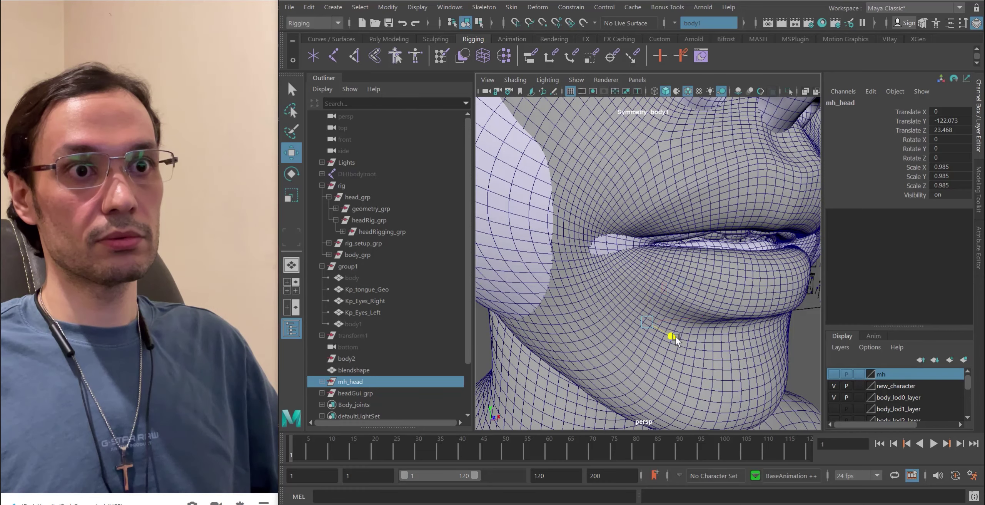
- Shrink mh_head to uniform scale about 0.918 and reposition it at Translate Y about -121.94 and Translate Z about 24.1
drag(676, 337, 552, 357)
key(r)
key(w)
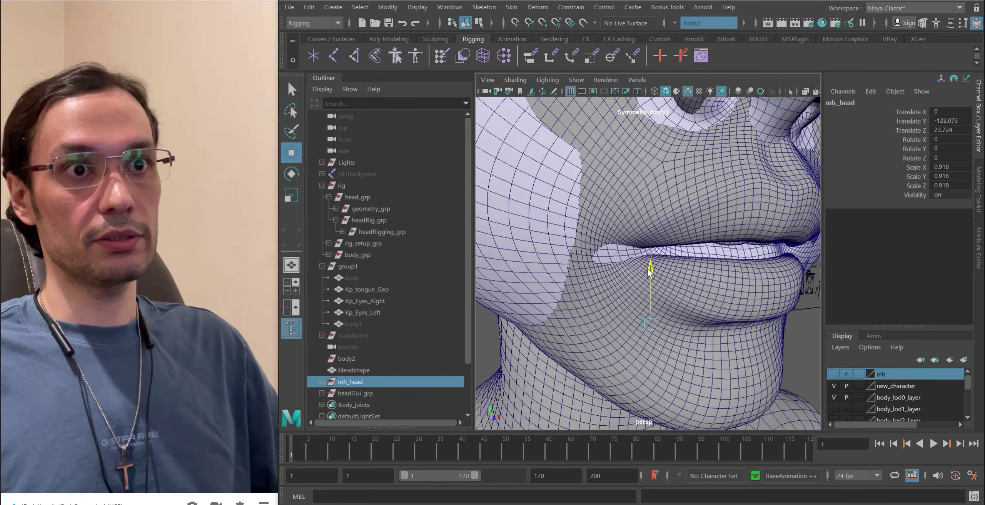
mouse_move(649, 270)
mouse_down()
mouse_move(648, 260)
mouse_move(649, 271)
mouse_up()
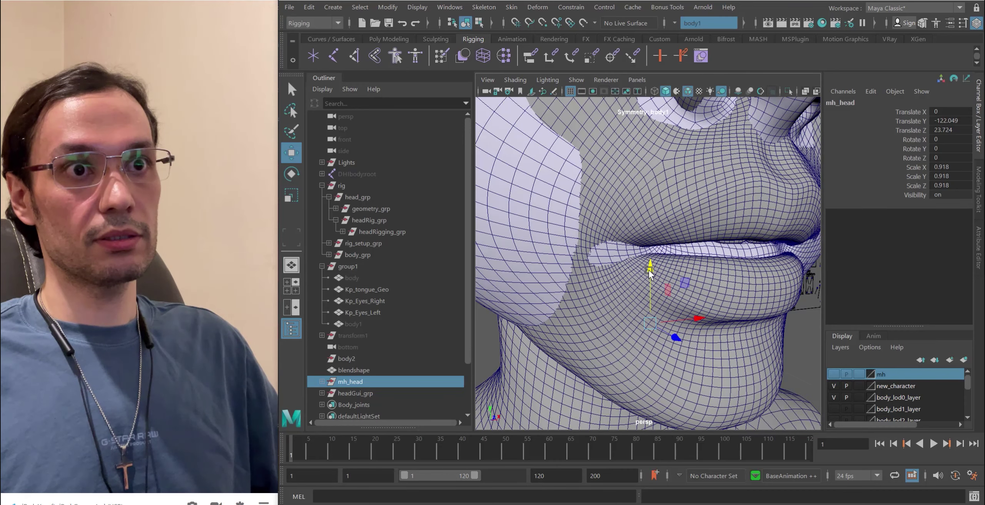
scroll(680, 349, up, 3)
drag(680, 349, 650, 277)
drag(674, 345, 675, 352)
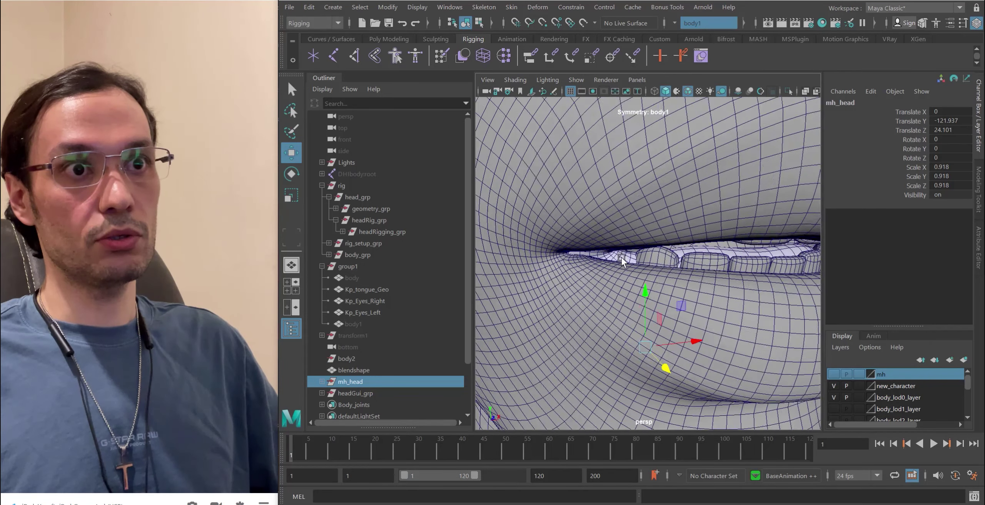
- Inspect the mouth corner up close and scale mh_head uniformly to about 0.886
alt+drag(622, 257, 544, 258)
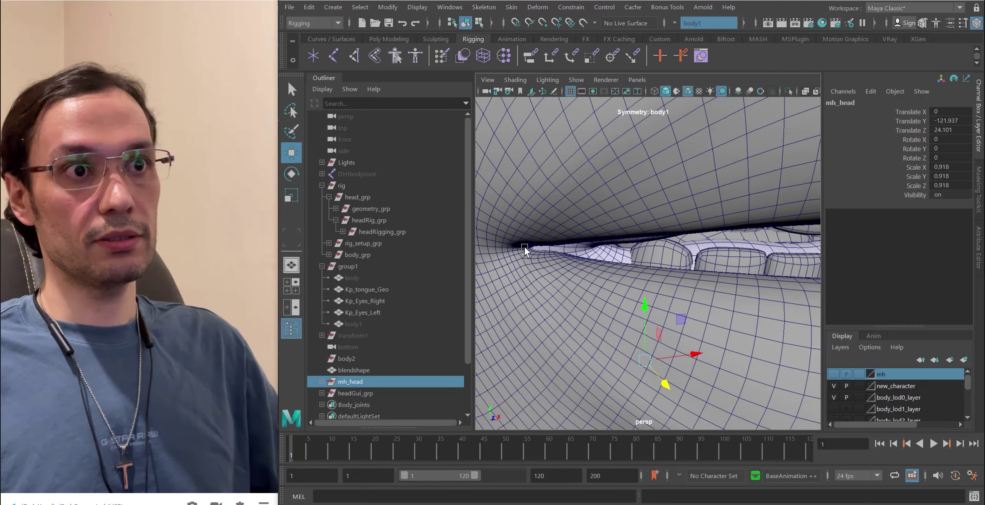
alt+right_drag(599, 247, 653, 335)
drag(650, 328, 602, 337)
- Move mh_head to Translate Y about -121.88 and Translate Z about 24.23, and scale it uniformly to about 0.811
key(w)
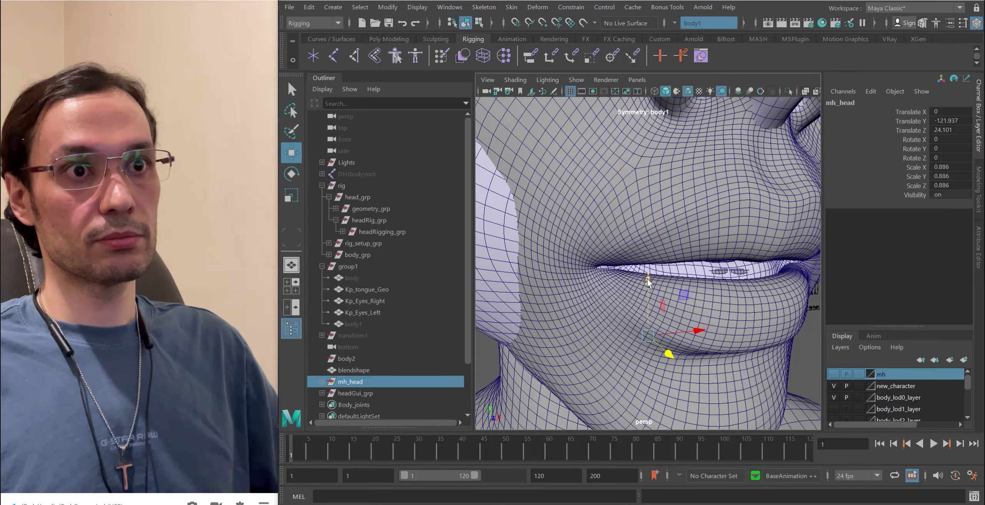
drag(647, 279, 650, 287)
alt+drag(650, 292, 623, 272)
drag(676, 351, 667, 351)
mouse_move(653, 305)
mouse_down()
mouse_move(648, 285)
mouse_move(653, 293)
mouse_up()
drag(672, 348, 513, 377)
key(r)
- Raise mh_head to Translate Y about -121.66 and bring it forward to Translate Z about 24.54 so the lips line up
key(w)
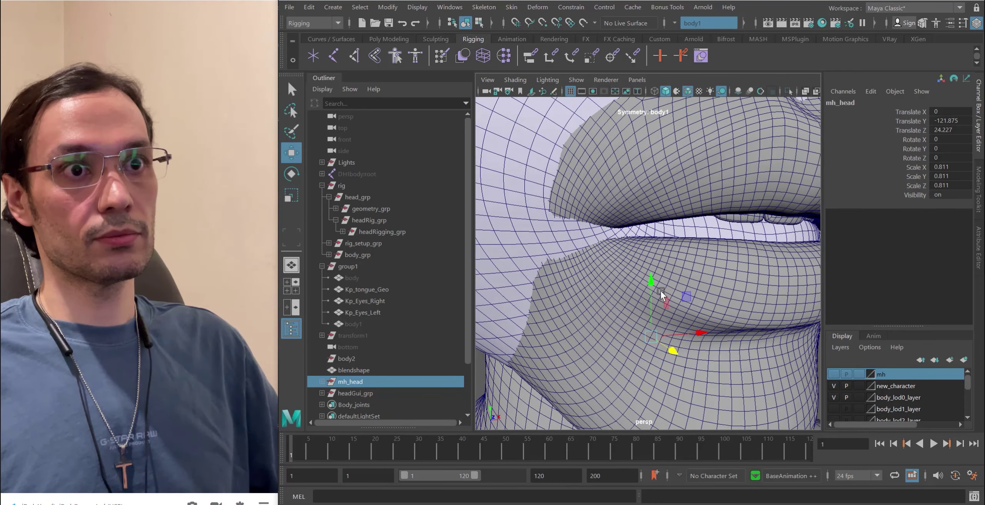
drag(653, 281, 680, 377)
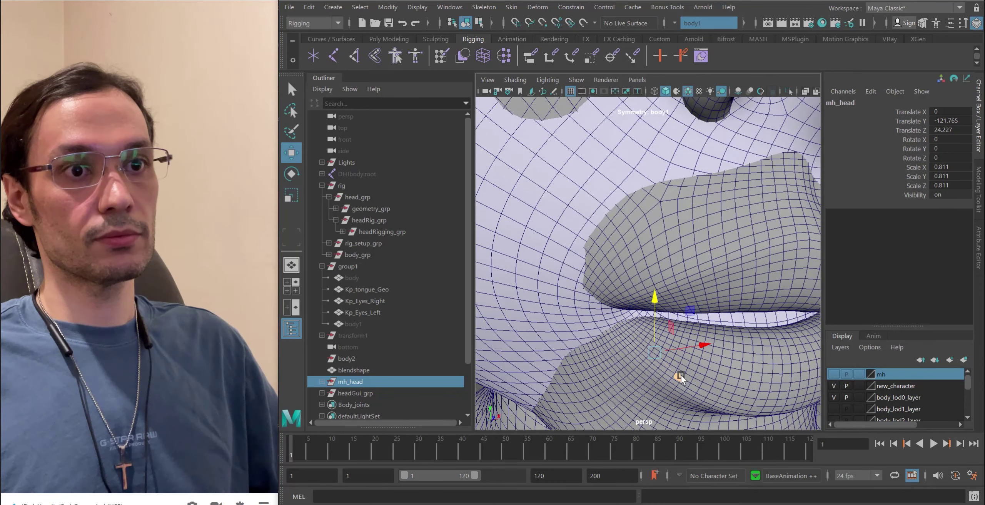
drag(655, 306, 654, 297)
mouse_move(678, 369)
mouse_down()
mouse_move(635, 290)
mouse_move(675, 360)
mouse_move(678, 352)
mouse_up()
drag(653, 283, 654, 283)
- Scale mh_head uniformly to about 0.765 and place it at Translate Y about -121.53 and Translate Z about 24.67
key(r)
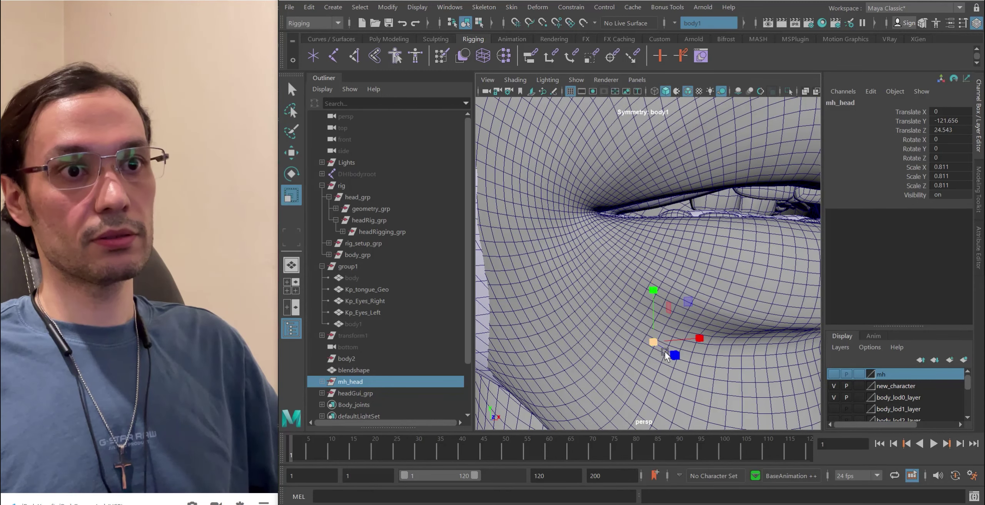
drag(652, 342, 555, 363)
key(w)
drag(654, 291, 653, 287)
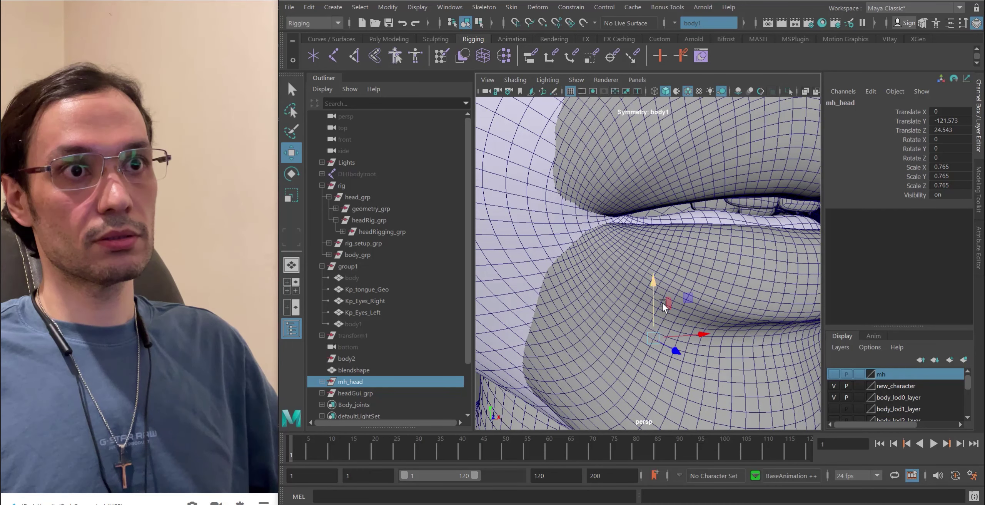
drag(677, 352, 680, 354)
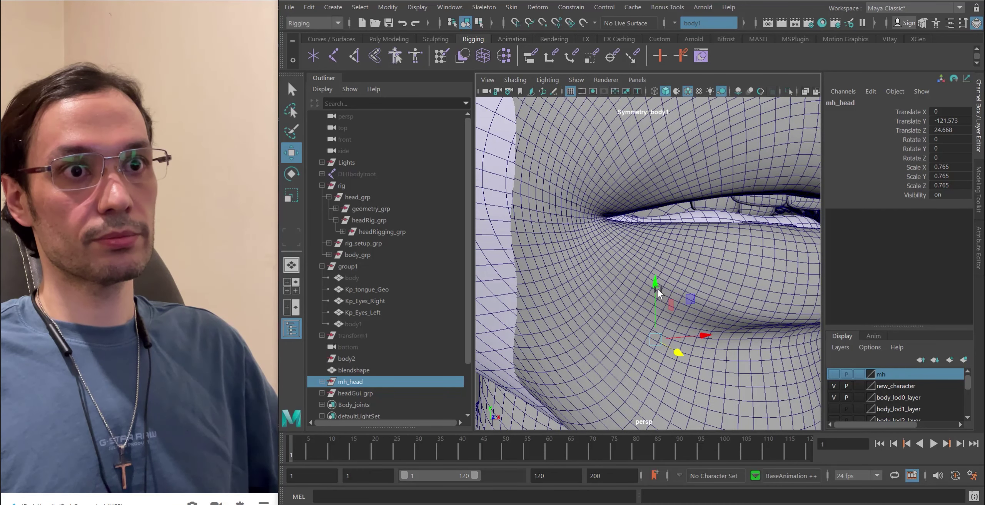
drag(657, 287, 656, 283)
- Reduce mh_head to uniform scale about 0.737 and align it at Translate Y about -121.46 and Translate Z about 24.7
key(r)
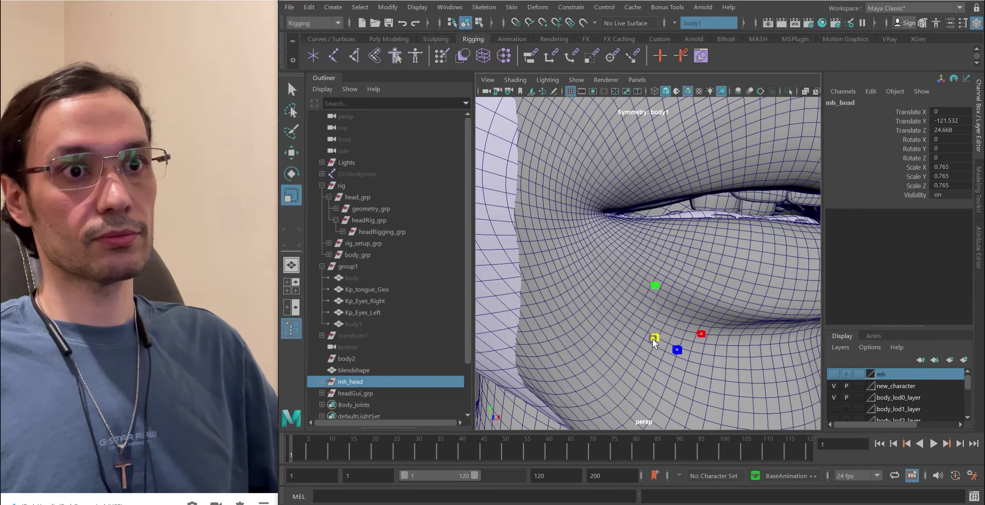
drag(654, 338, 620, 353)
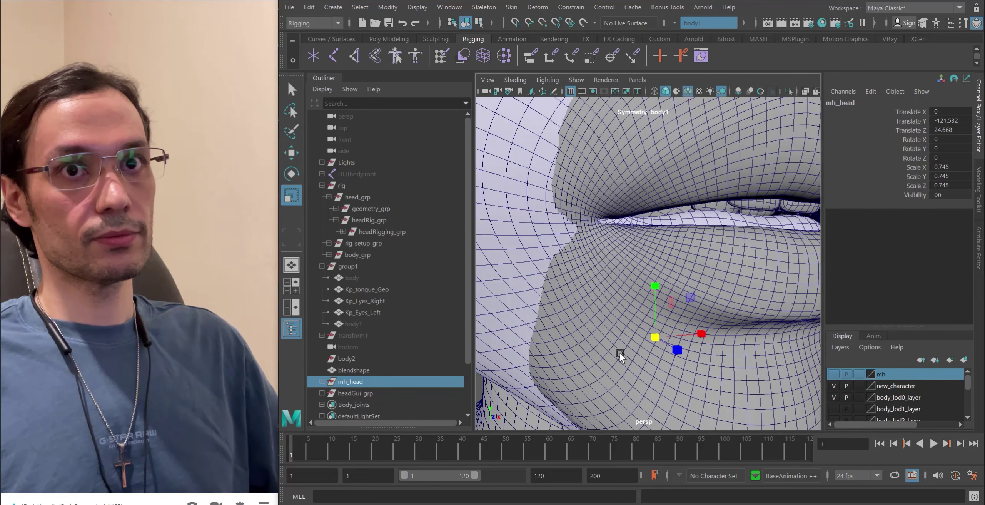
key(w)
drag(657, 280, 656, 277)
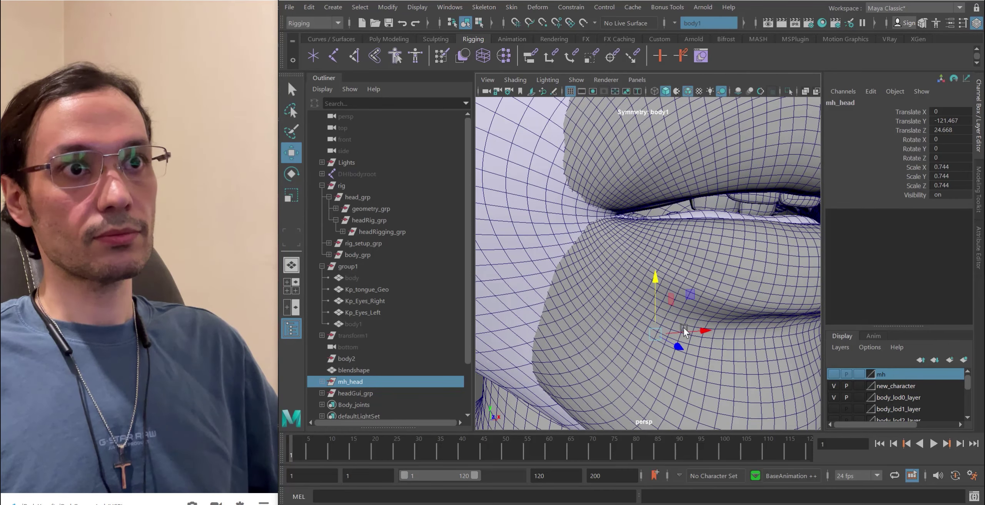
drag(684, 328, 660, 357)
key(w)
drag(676, 296, 676, 295)
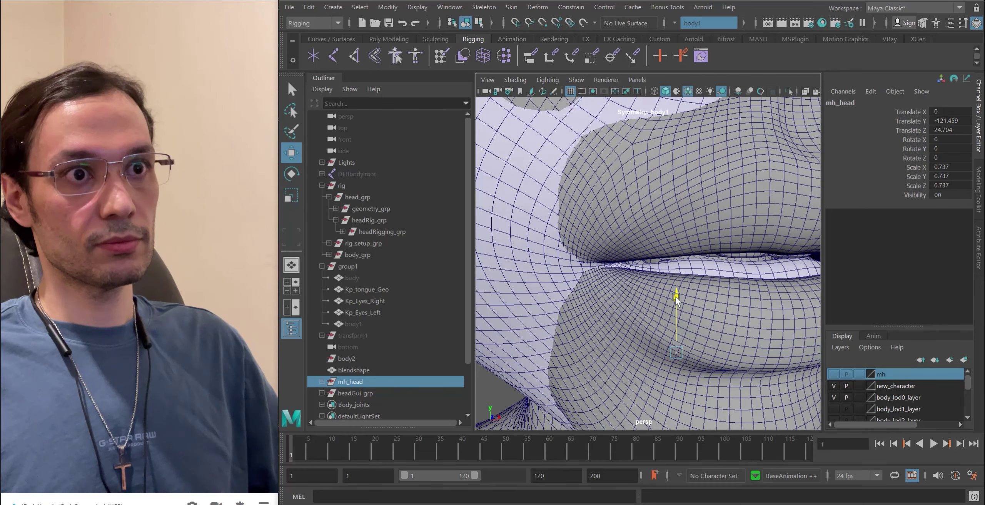
- Fine-tune mh_head at the mouth corner to Translate Y about -121.44 and Translate Z about 24.69
alt+drag(692, 340, 690, 348)
drag(677, 305, 679, 303)
drag(698, 379, 699, 381)
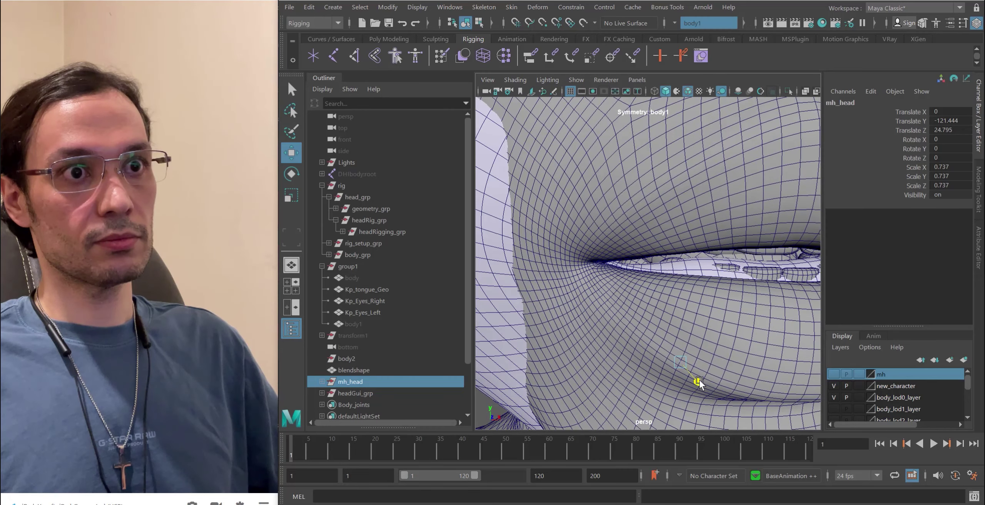
scroll(672, 347, up, 8)
alt+drag(613, 277, 669, 297)
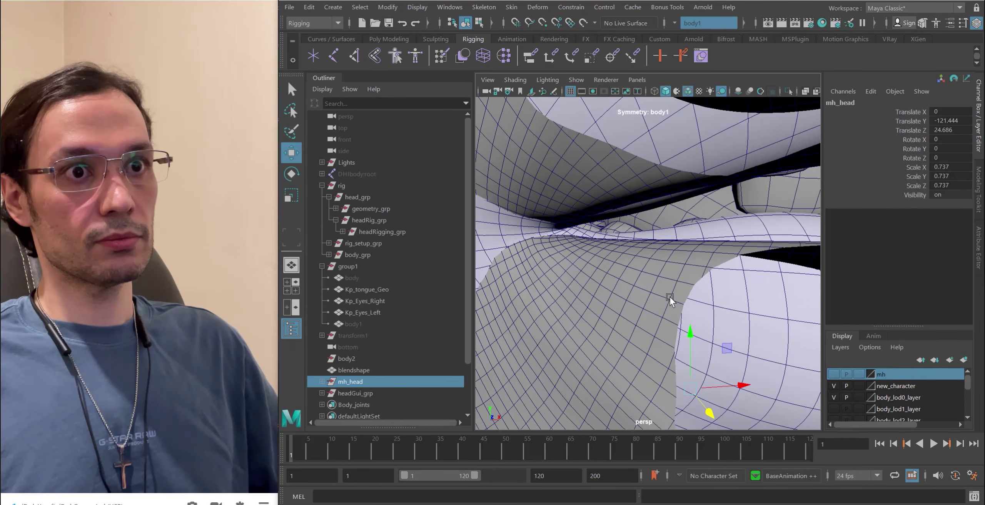
- Reduce mh_head to uniform scale about 0.721 and bring it forward to Translate Z about 24.77 at the mouth corner
drag(692, 333, 691, 333)
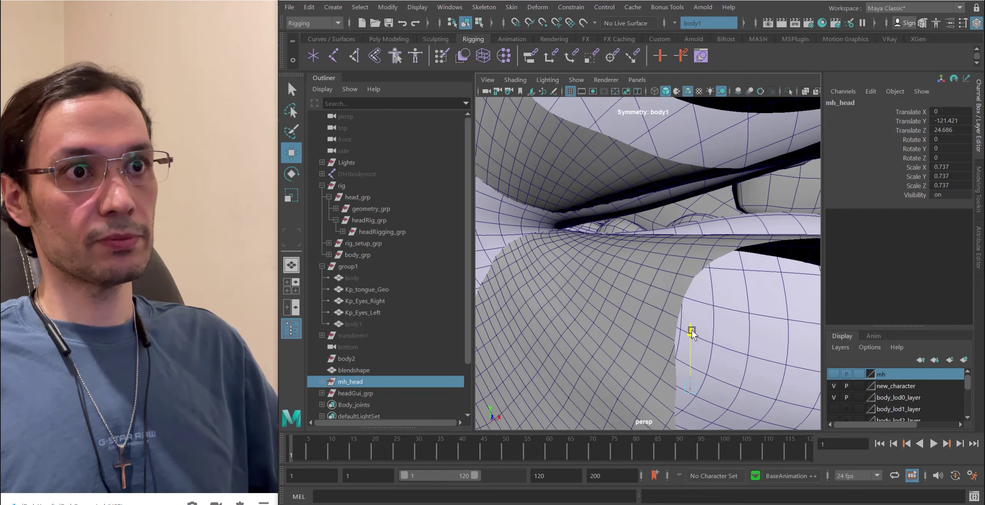
drag(707, 411, 710, 412)
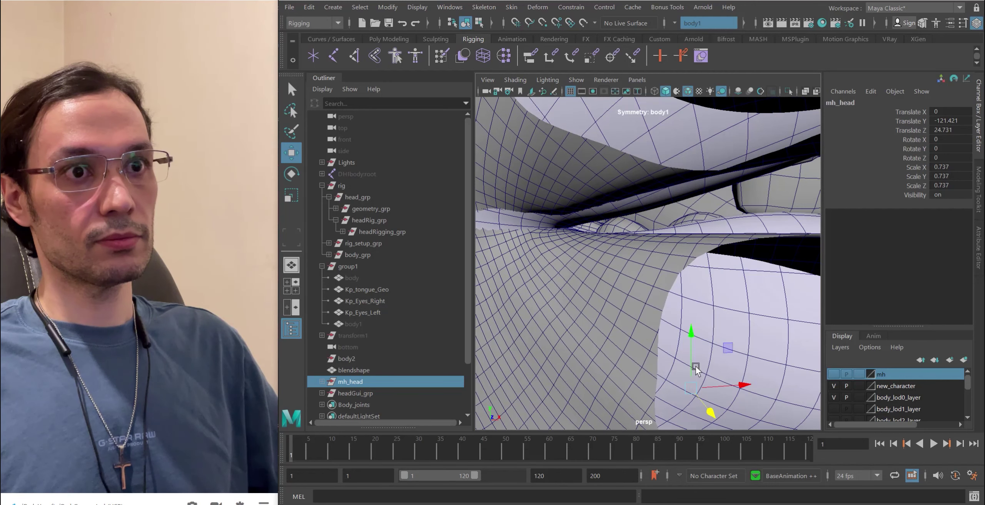
drag(691, 334, 691, 335)
drag(710, 416, 640, 407)
key(w)
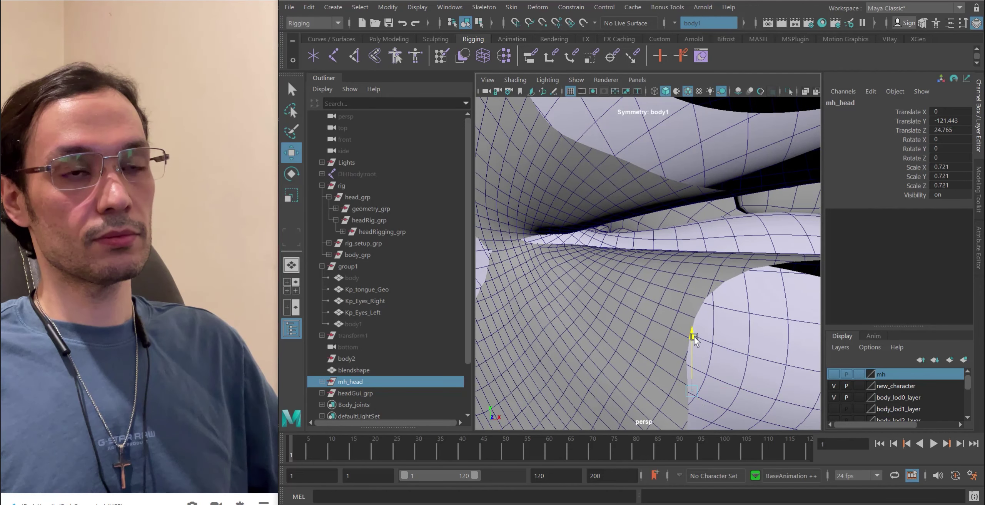
- Fine-tune mh_head at the mouth corner to Translate Y about -121.41 and Translate Z about 24.86
drag(693, 336, 692, 334)
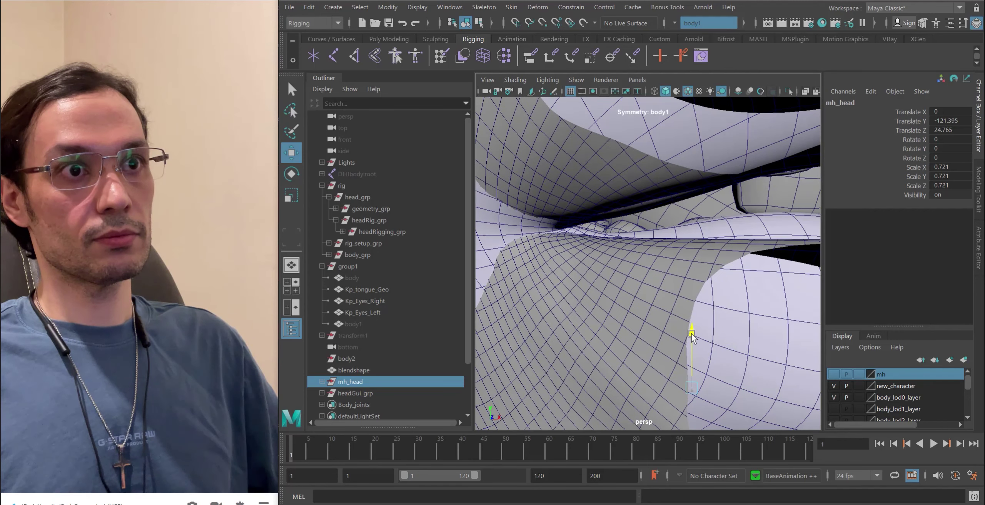
drag(711, 413, 687, 321)
drag(710, 402, 708, 397)
drag(690, 329, 690, 328)
- Examine how the rig's face and lips fit the stylized head, from the whole head down to the mouth
scroll(690, 328, down, 10)
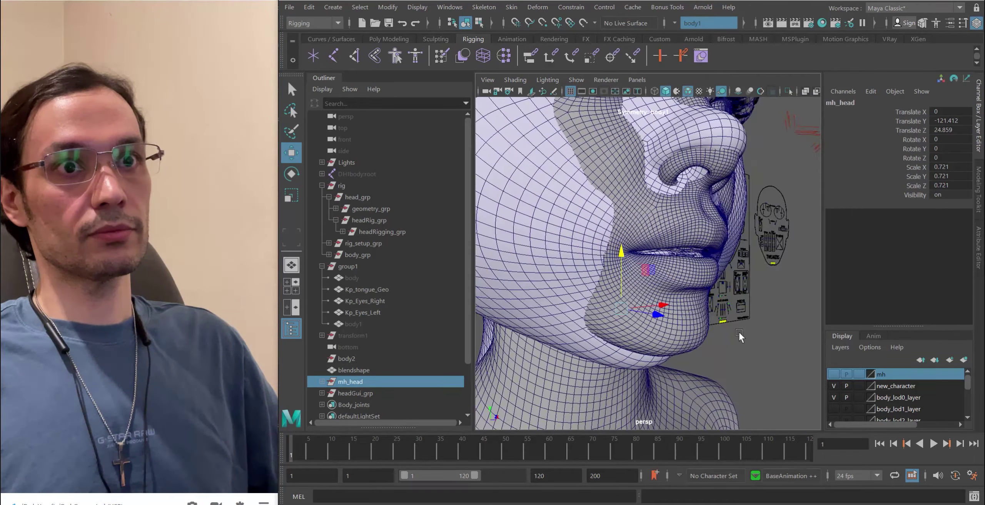
scroll(575, 302, down, 5)
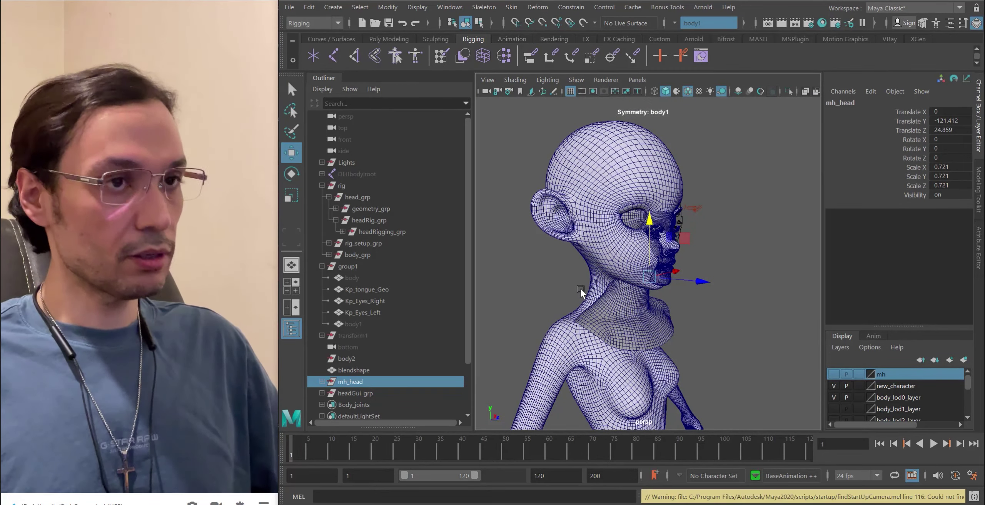
key(q)
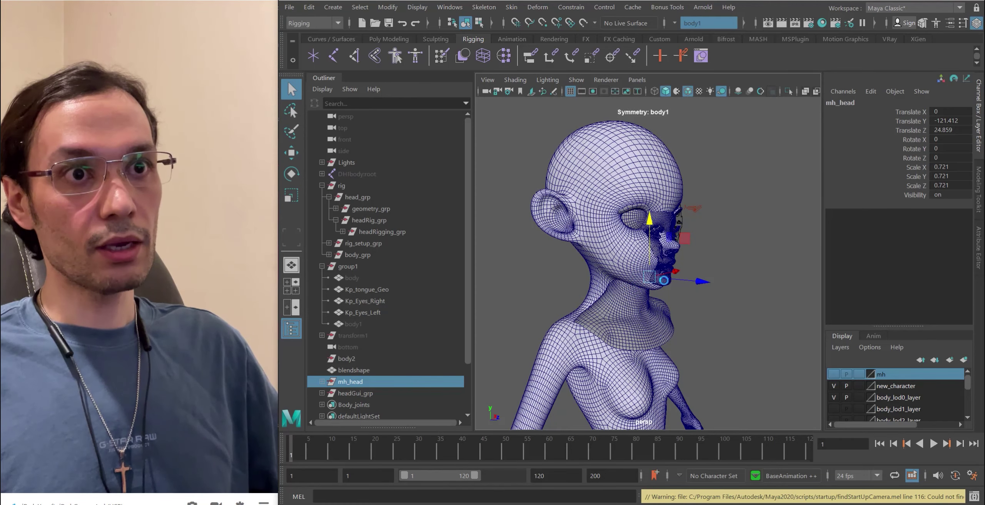
key(w)
alt+drag(608, 296, 635, 285)
scroll(682, 276, up, 8)
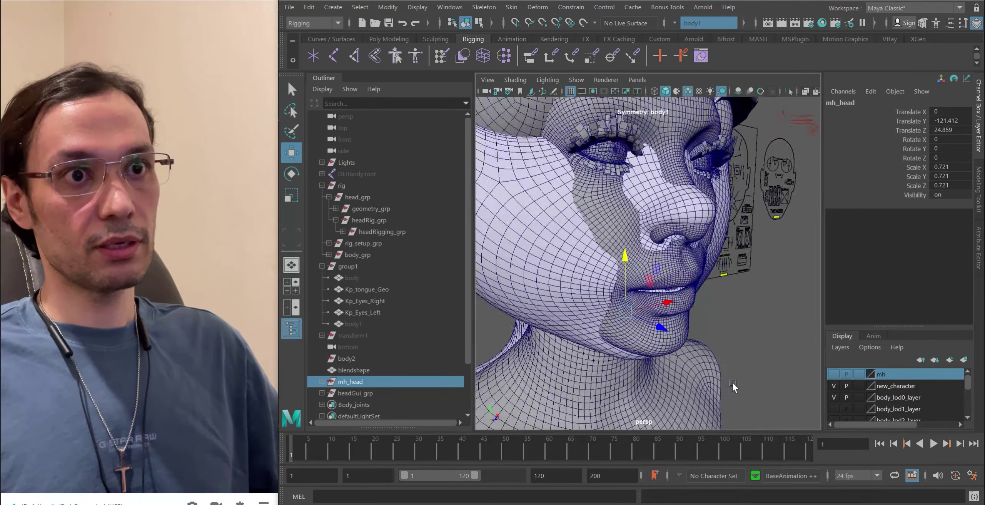
scroll(682, 276, up, 10)
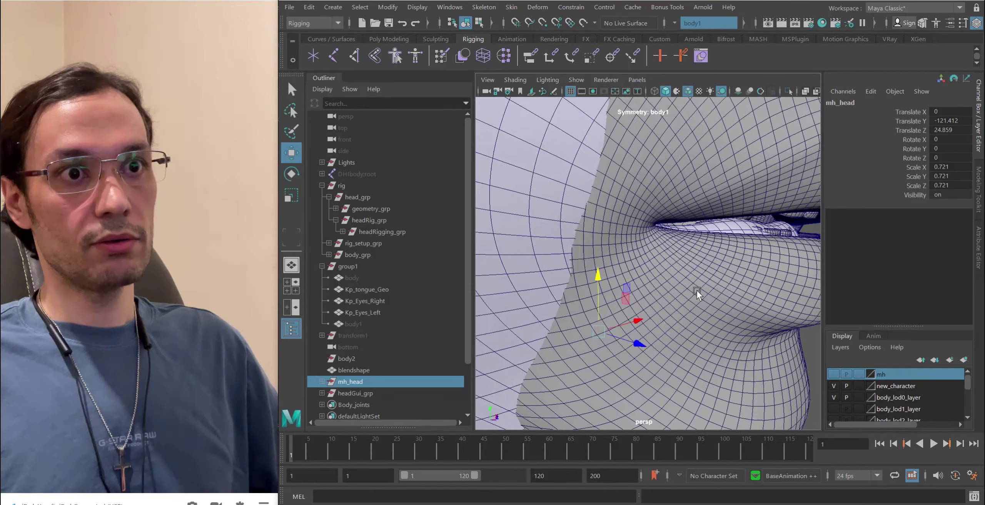
alt+drag(665, 300, 700, 270)
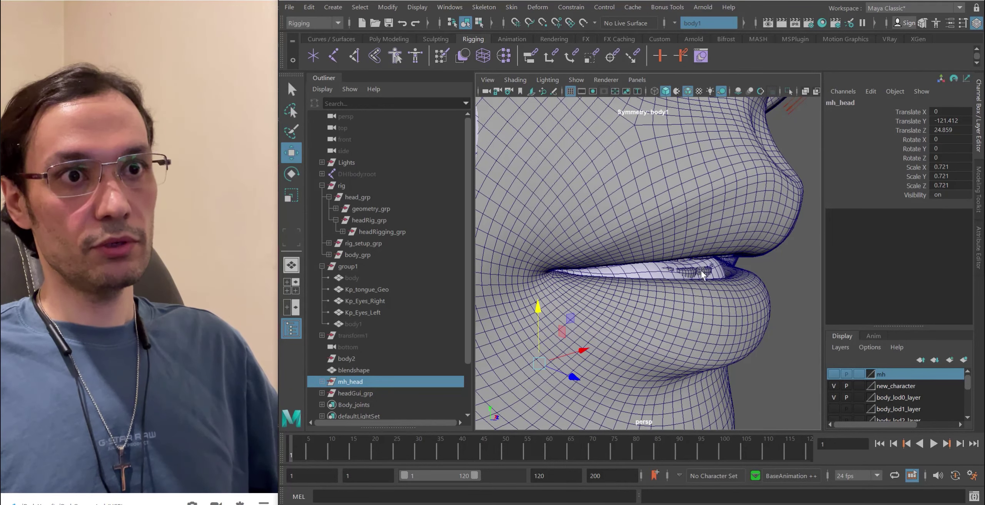
scroll(689, 306, down, 5)
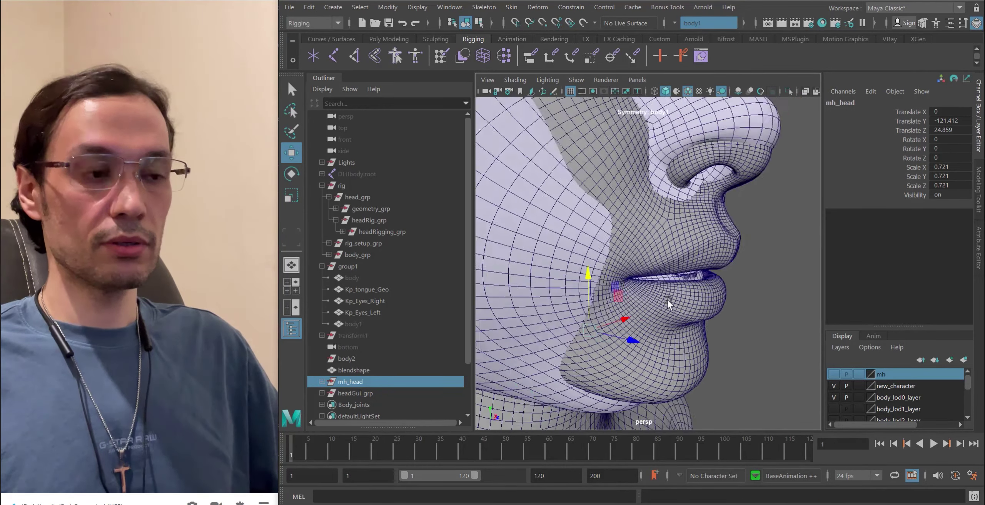
- Display the scene in wireframe and select the rig's head mesh, head_lod0_mesh
alt+drag(668, 300, 745, 276)
key(4)
click(745, 276)
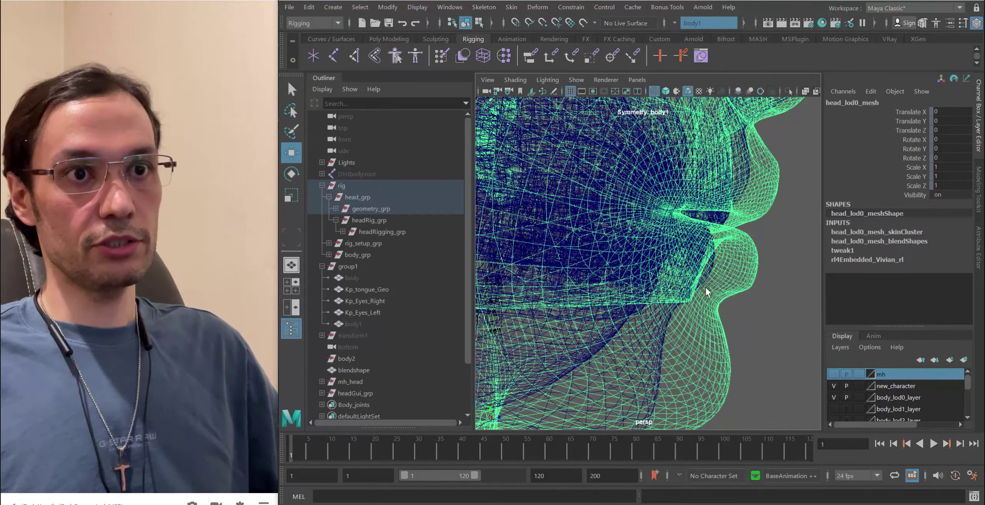
- Examine the wireframe overlap of the rig's head mesh and the stylized head around the lips, face and neck
scroll(694, 283, down, 6)
alt+drag(686, 200, 586, 226)
scroll(591, 215, up, 6)
scroll(632, 249, down, 2)
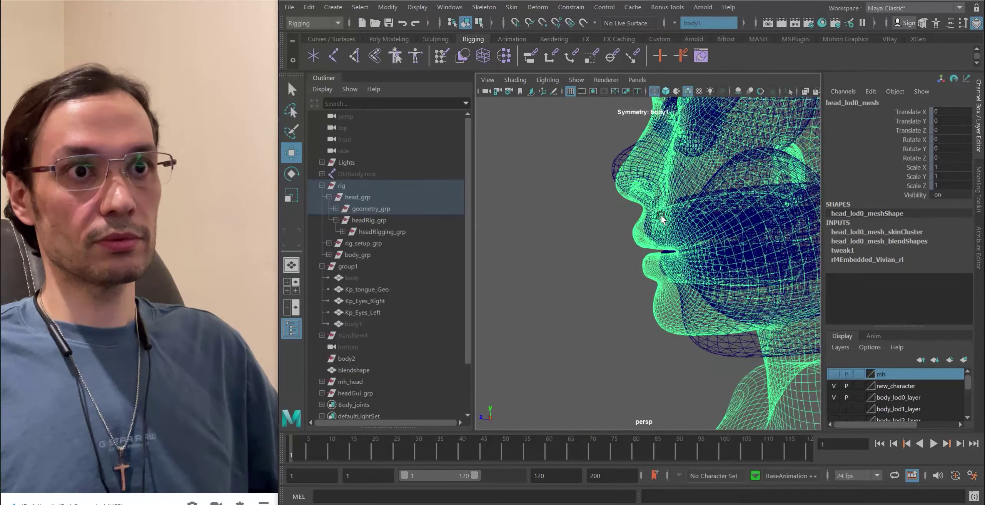
key(space)
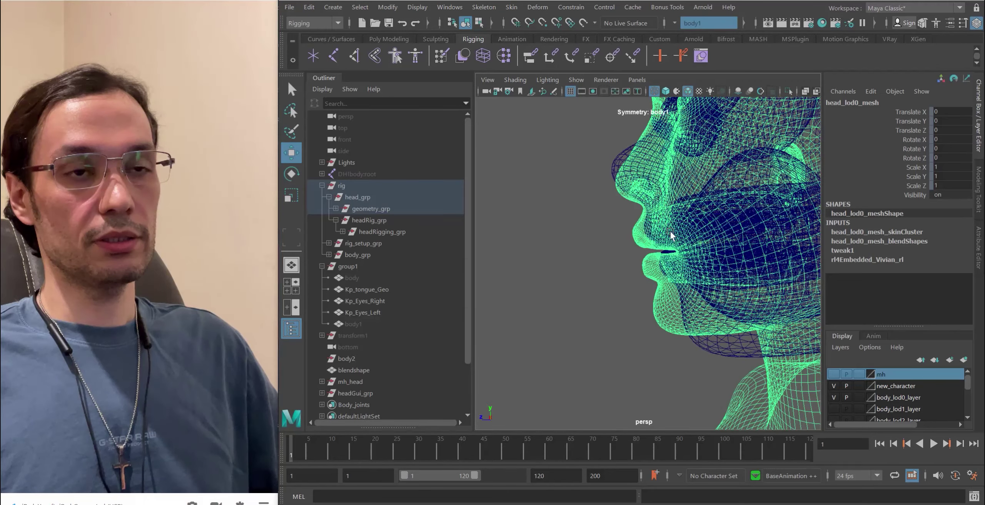
scroll(654, 231, down, 3)
alt+drag(654, 231, 620, 261)
scroll(635, 307, up, 5)
alt+drag(645, 342, 640, 228)
scroll(674, 254, up, 3)
alt+drag(673, 254, 567, 260)
scroll(568, 260, down, 4)
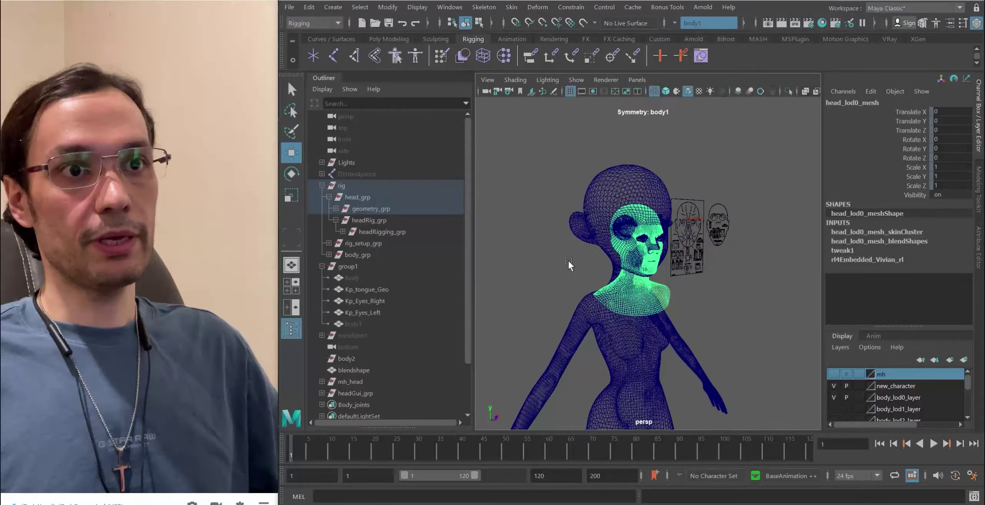
scroll(674, 326, up, 4)
alt+drag(674, 326, 638, 261)
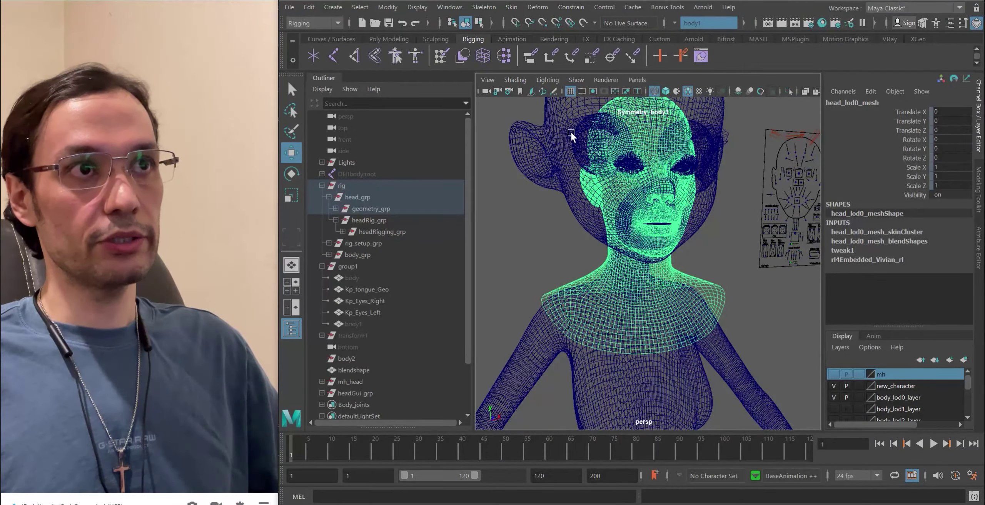
- Open the Shape Editor and add a new target to head_lod0_mesh's blend shape node
click(448, 8)
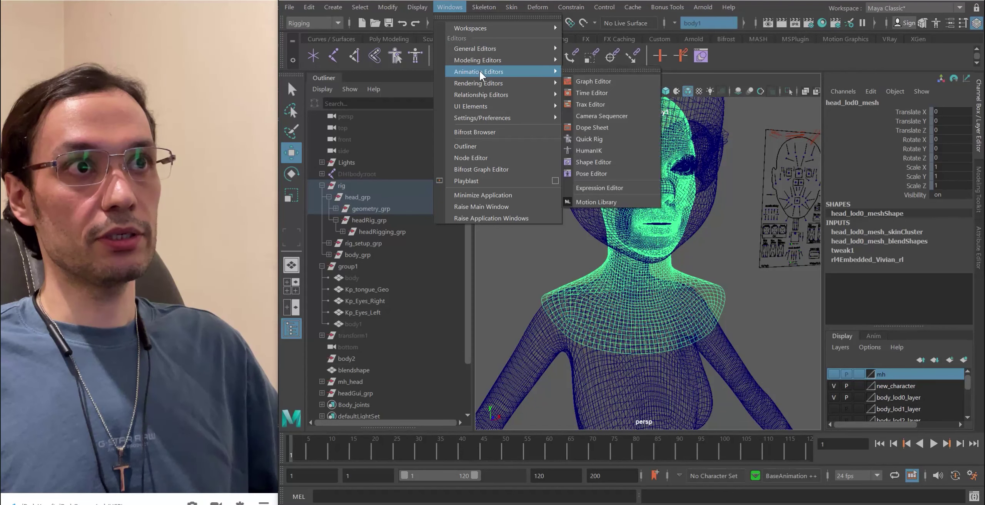
mouse_move(512, 74)
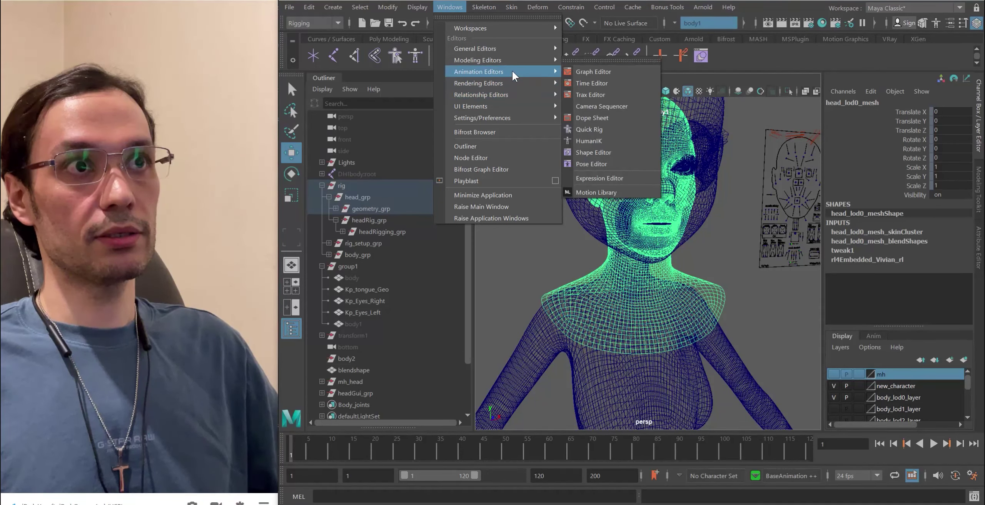
click(613, 153)
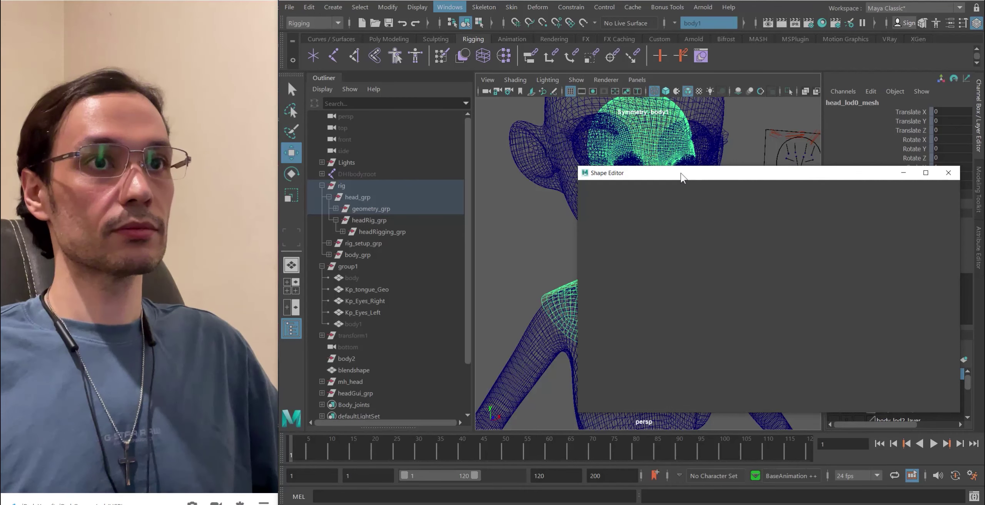
click(547, 241)
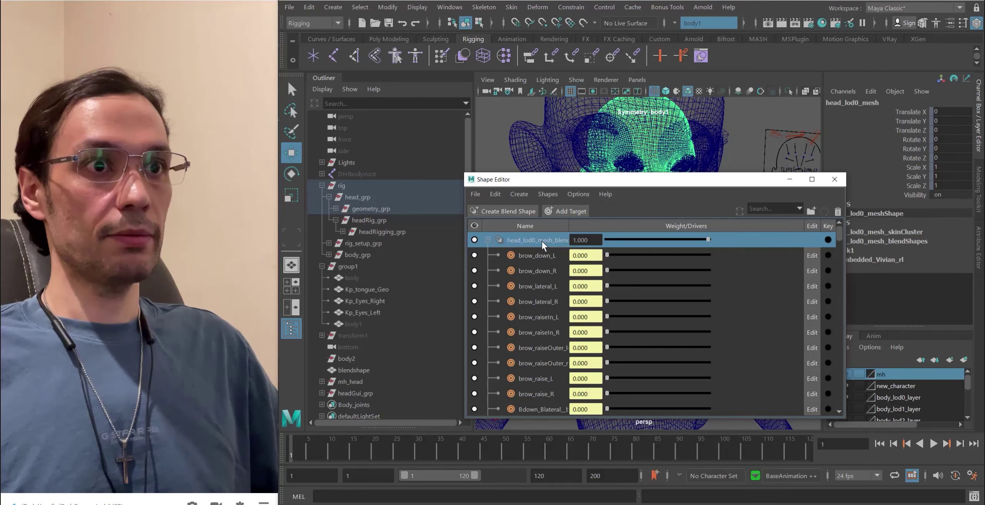
right_click(544, 240)
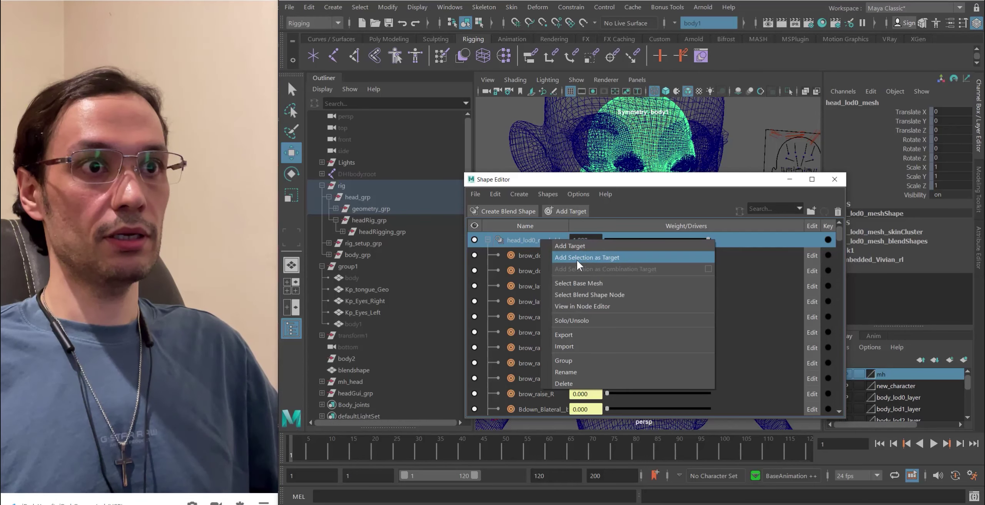
click(582, 247)
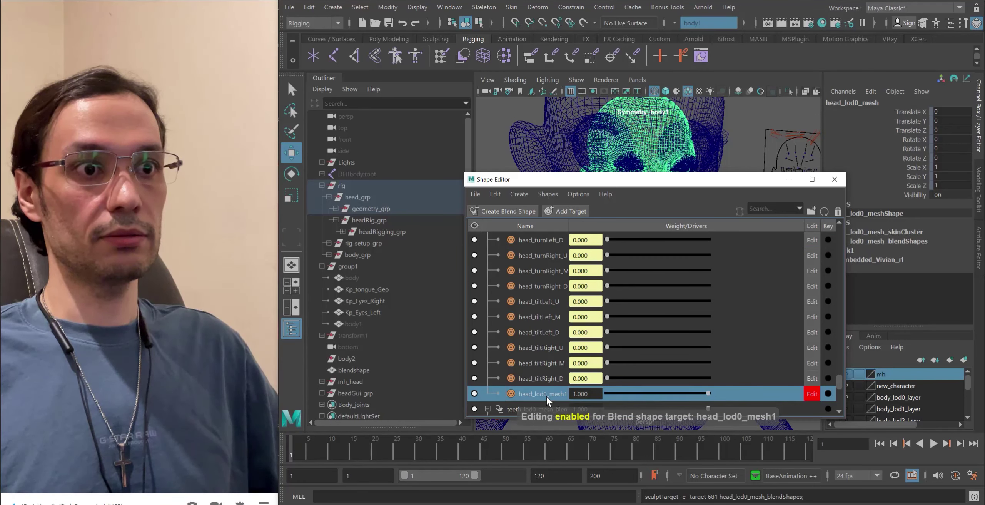
- Rename the new blend shape target as corrective and close the Shape Editor
double_click(548, 395)
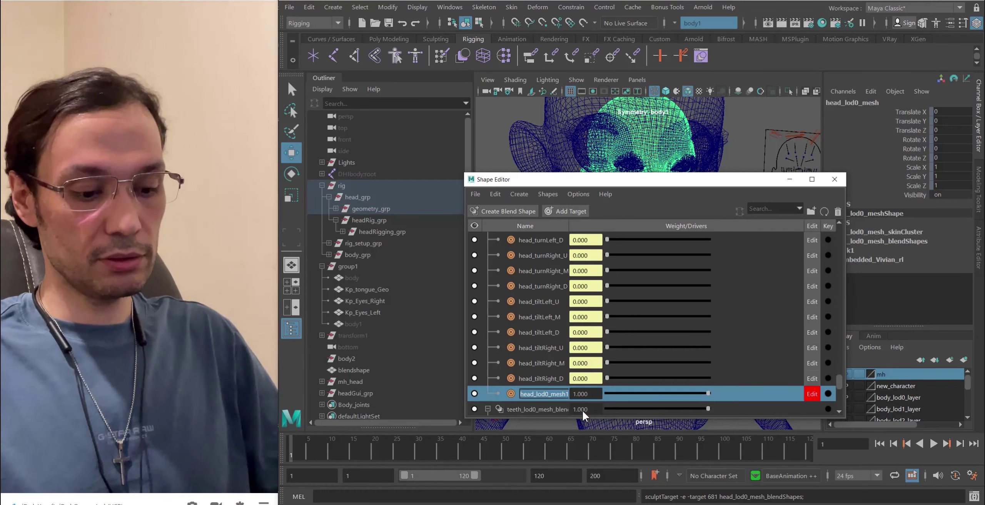
text(corrective)
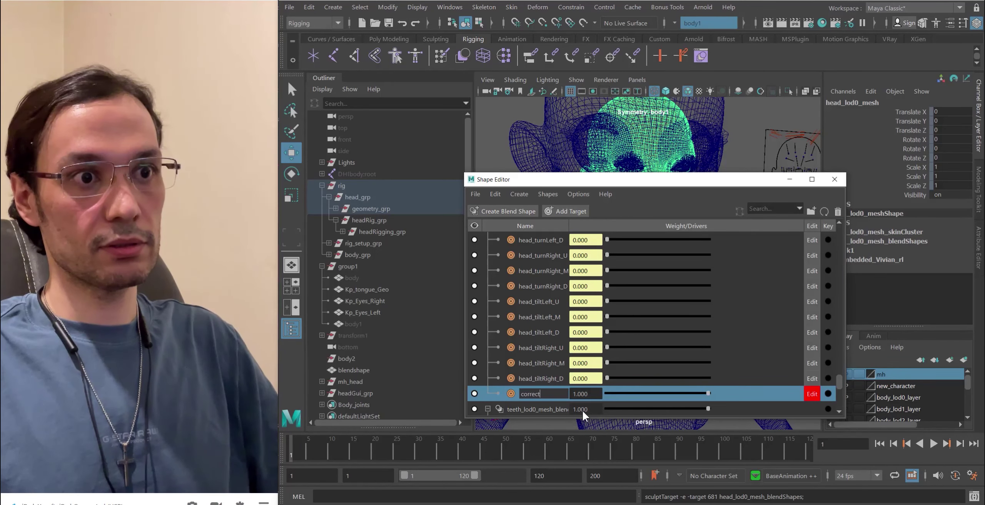
key(Return)
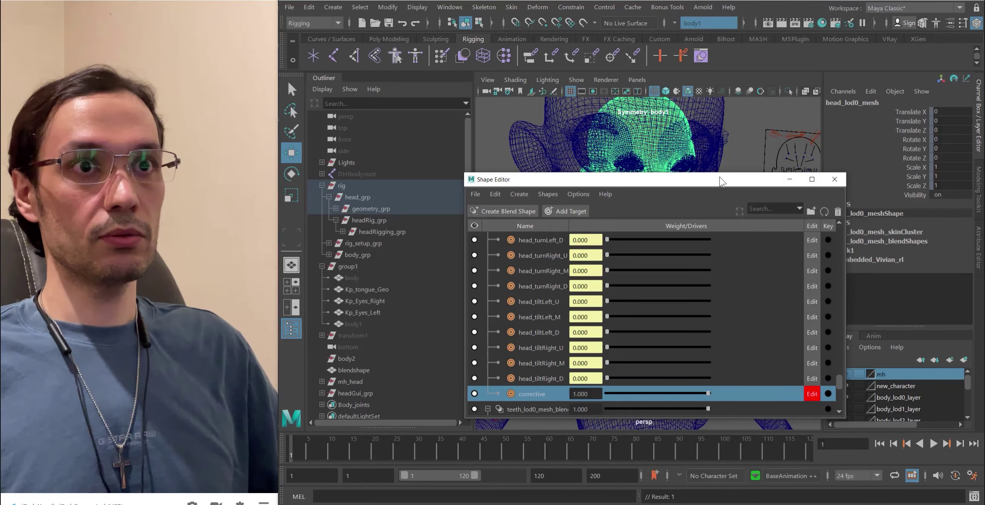
drag(720, 177, 654, 220)
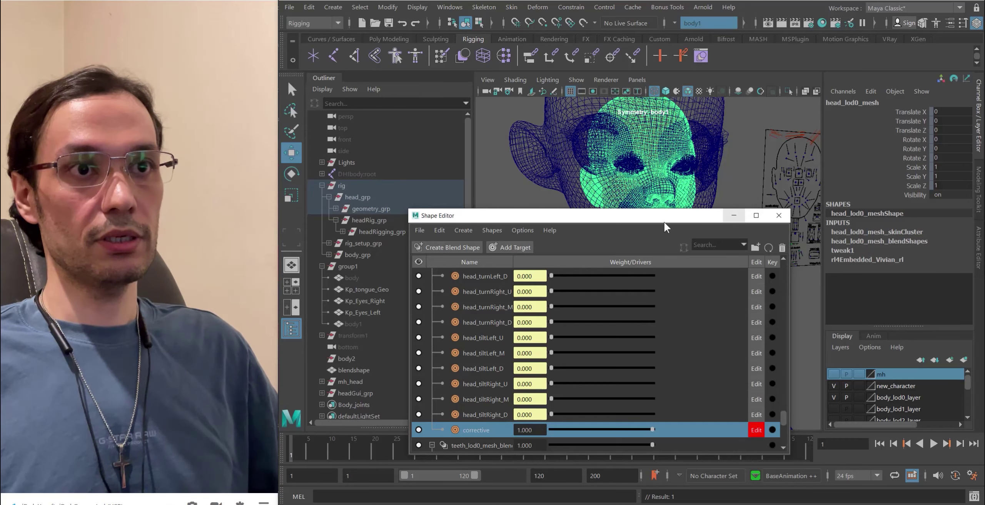
drag(664, 223, 664, 214)
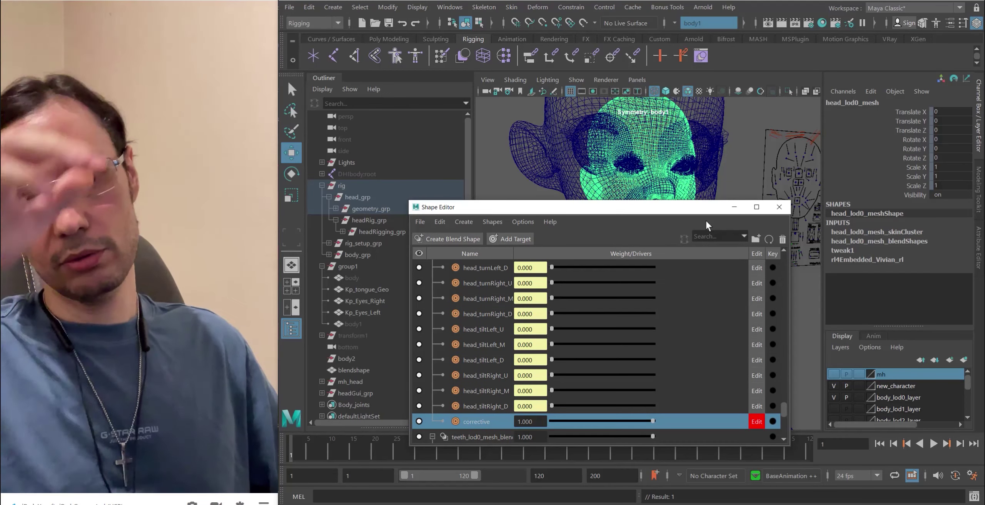
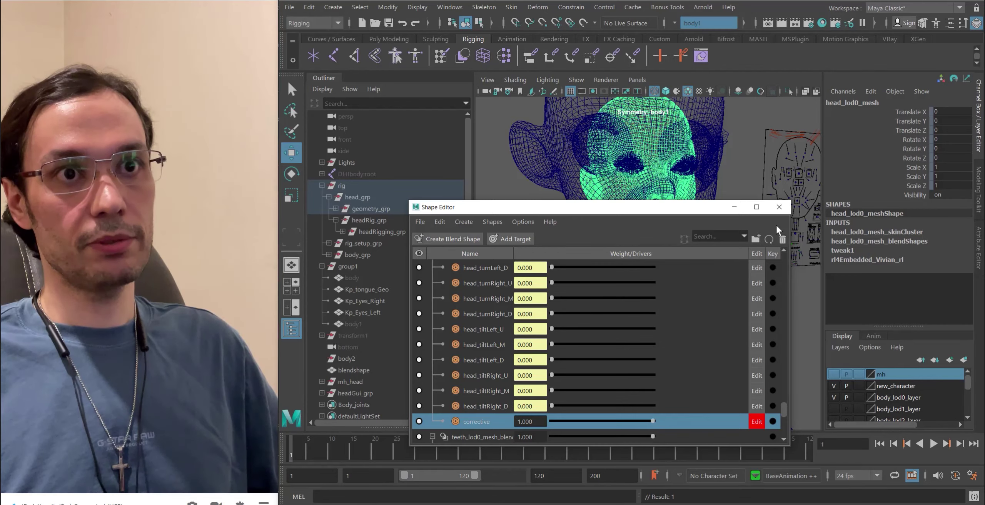
drag(700, 210, 662, 205)
click(733, 200)
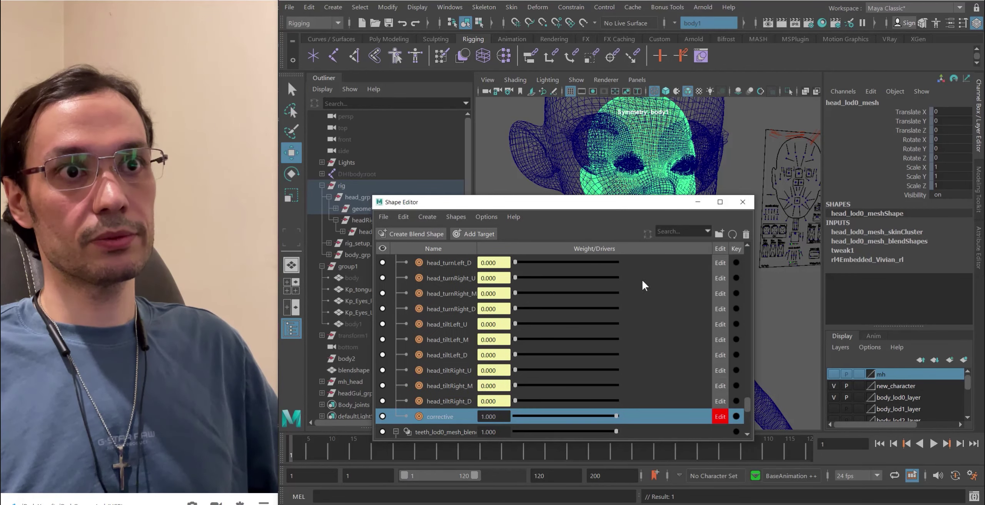
- Select a lower-lip vertex of head_lod0_mesh with soft selection enabled and frame it in the side view
alt+drag(660, 266, 623, 251)
scroll(623, 254, up, 5)
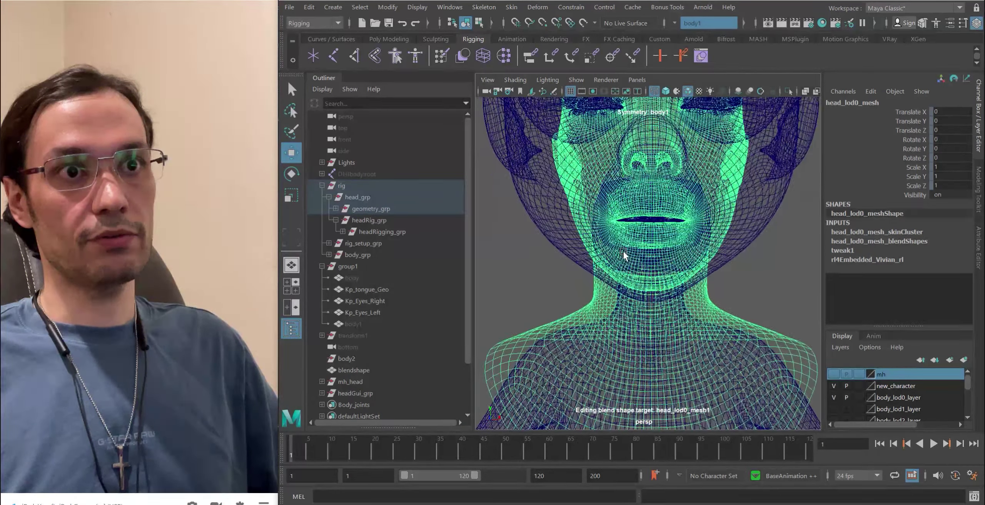
scroll(623, 257, up, 4)
click(658, 280)
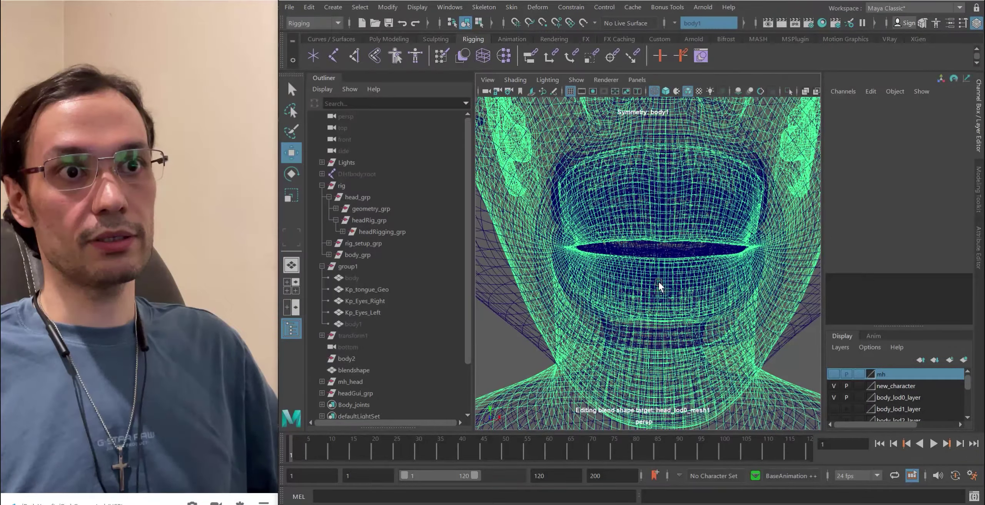
alt+drag(678, 280, 740, 281)
click(776, 268)
key(b)
key(space)
key(f)
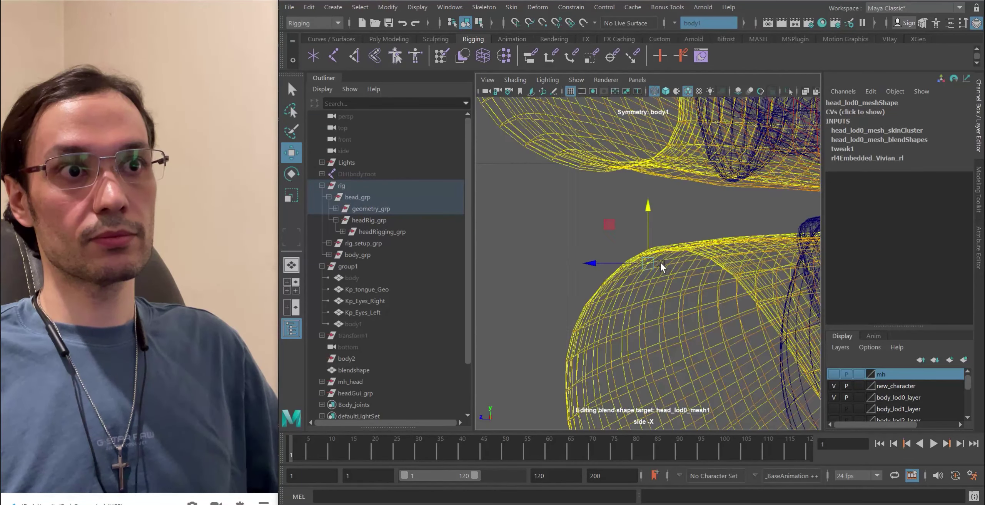
- Select vertices at the front of the lower lip in the side view
scroll(663, 257, down, 5)
alt+right_drag(653, 258, 685, 342)
alt+middle_drag(685, 342, 593, 289)
drag(598, 317, 598, 316)
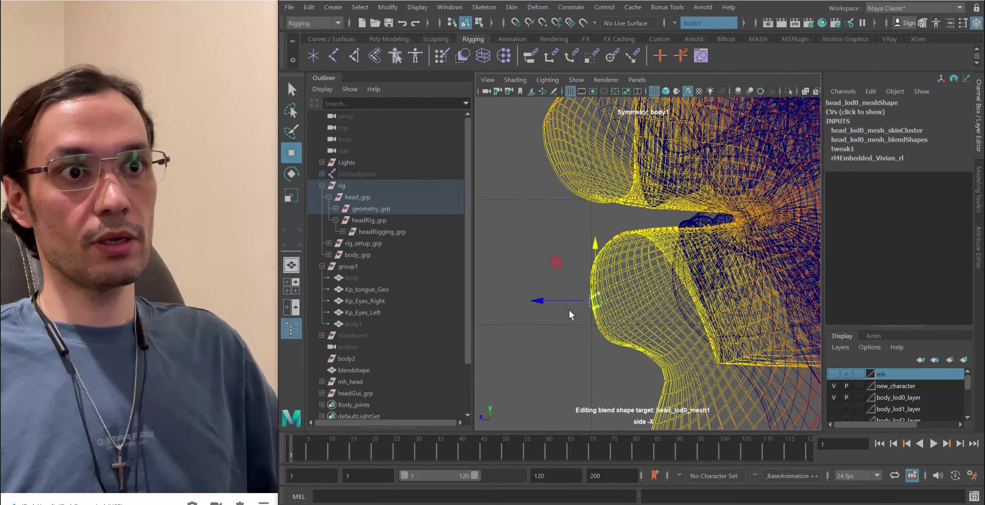
- Set the Move Tool's soft selection falloff mode to Surface and close the tool settings
double_click(291, 153)
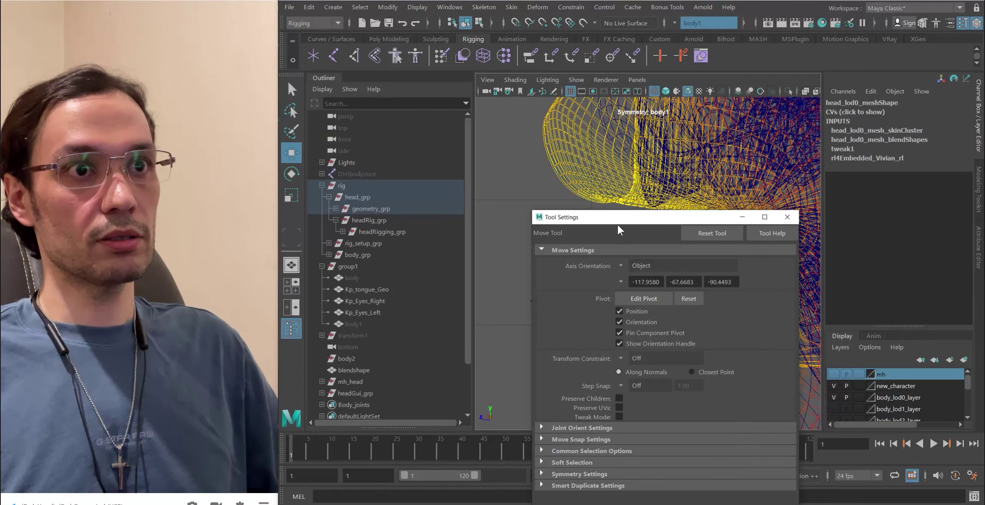
drag(617, 224, 462, 93)
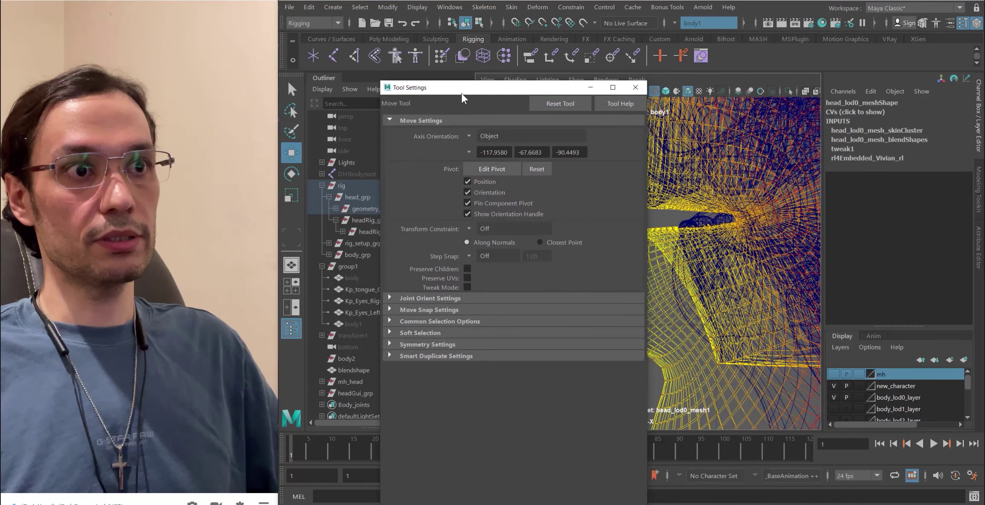
click(399, 319)
click(398, 320)
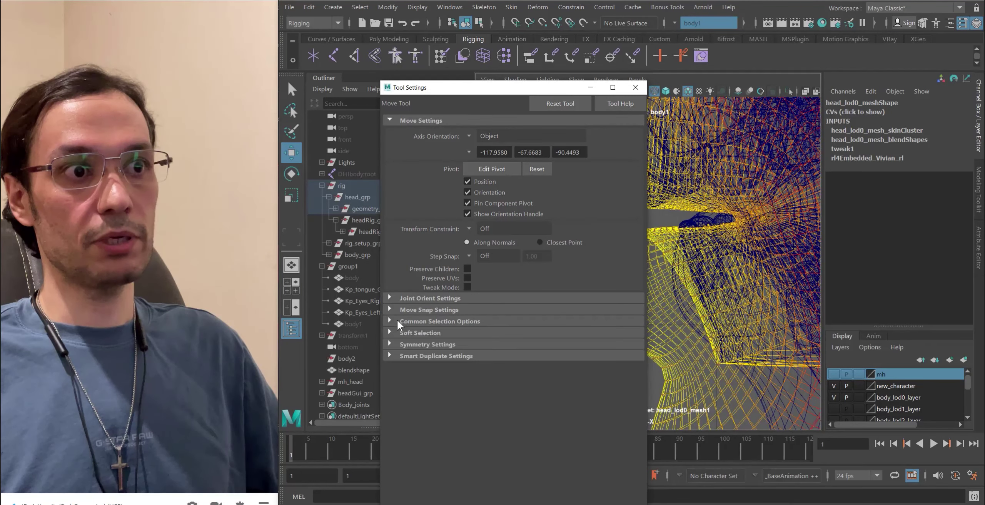
click(394, 332)
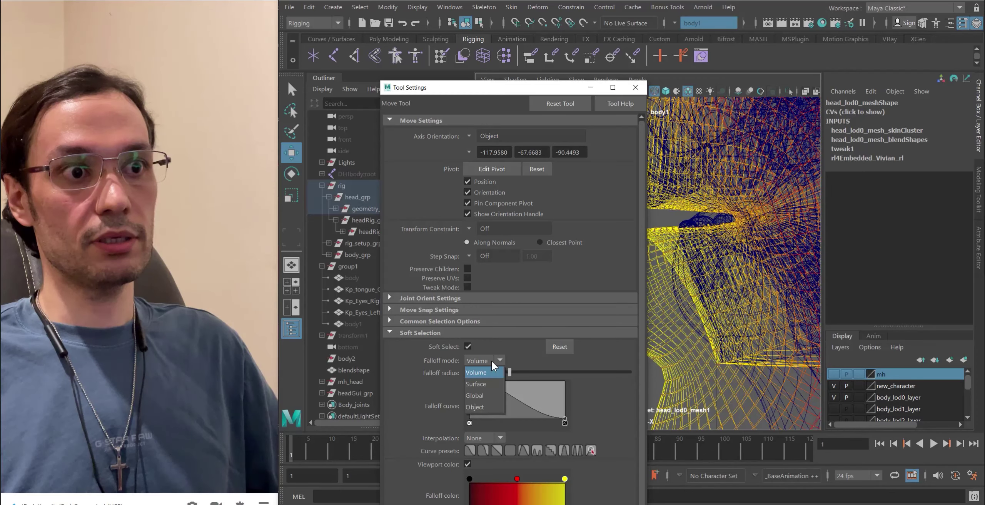
click(485, 384)
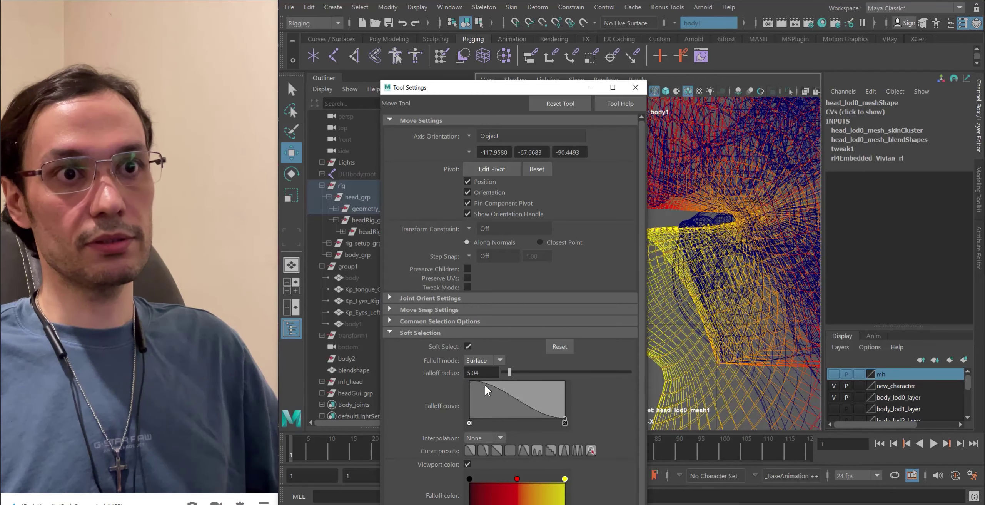
click(629, 97)
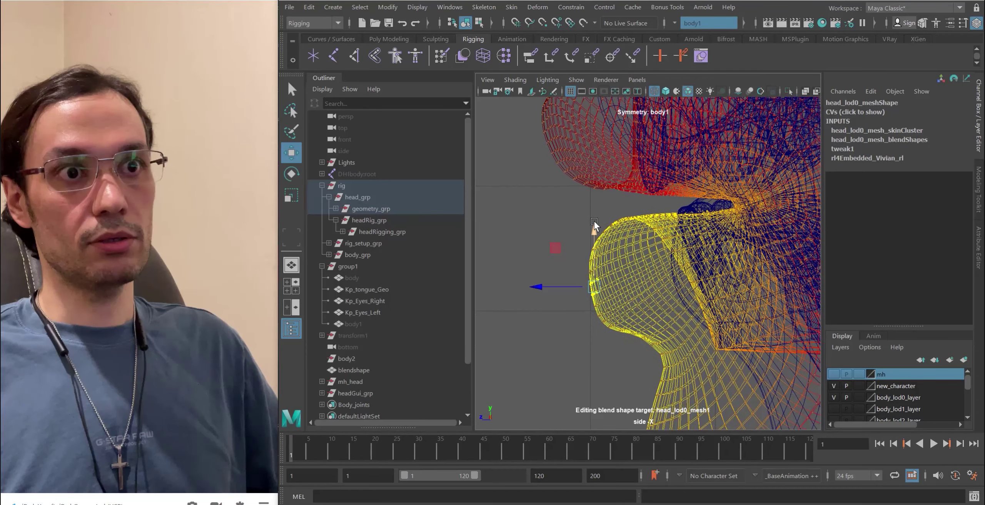
- Try narrowing the soft selection radius and pushing the front of the lower lip back toward the stylized character's lip
drag(587, 287, 552, 287)
scroll(563, 283, down, 4)
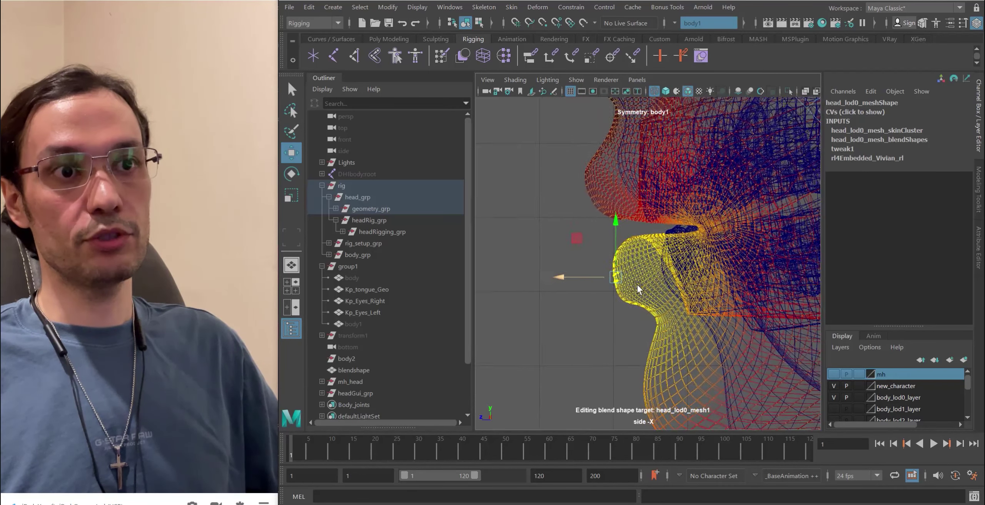
drag(535, 279, 380, 264)
scroll(530, 282, up, 3)
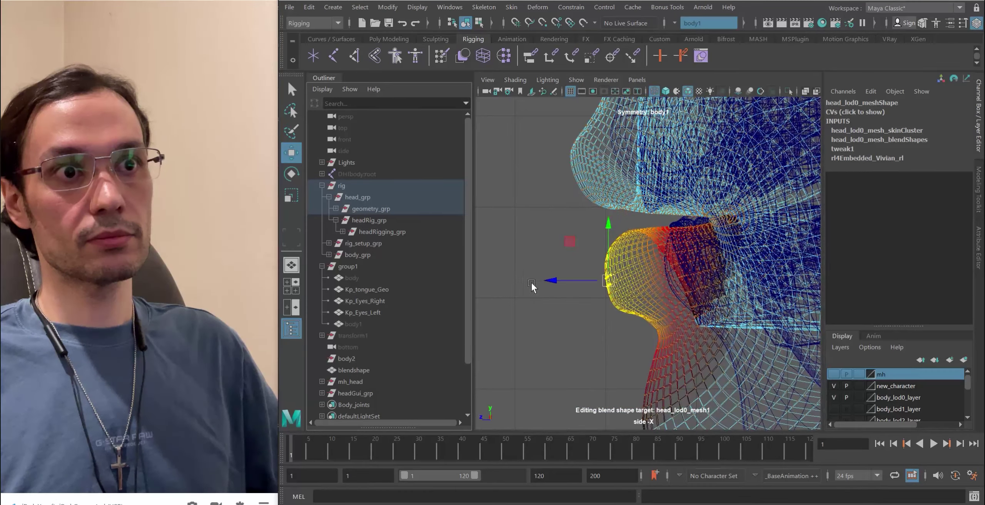
drag(556, 279, 599, 281)
scroll(594, 269, up, 3)
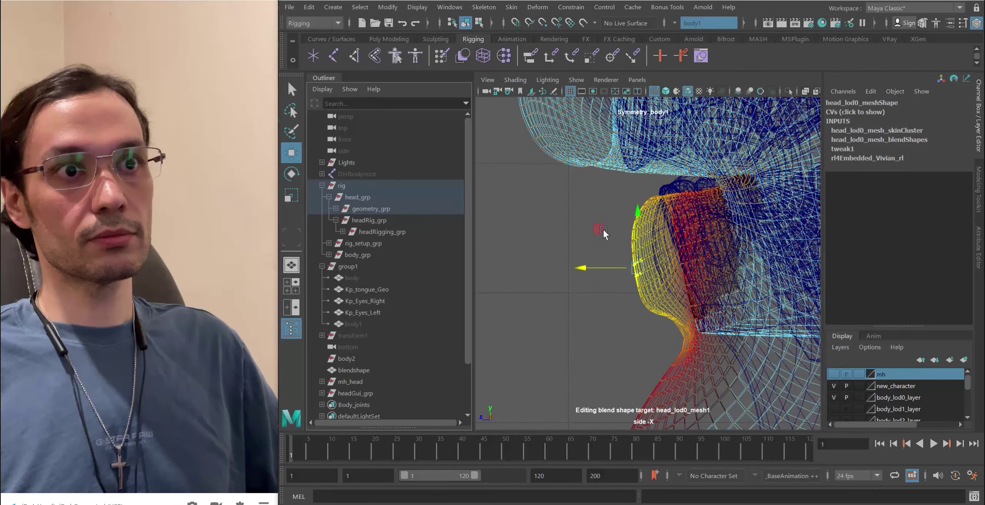
drag(610, 231, 618, 228)
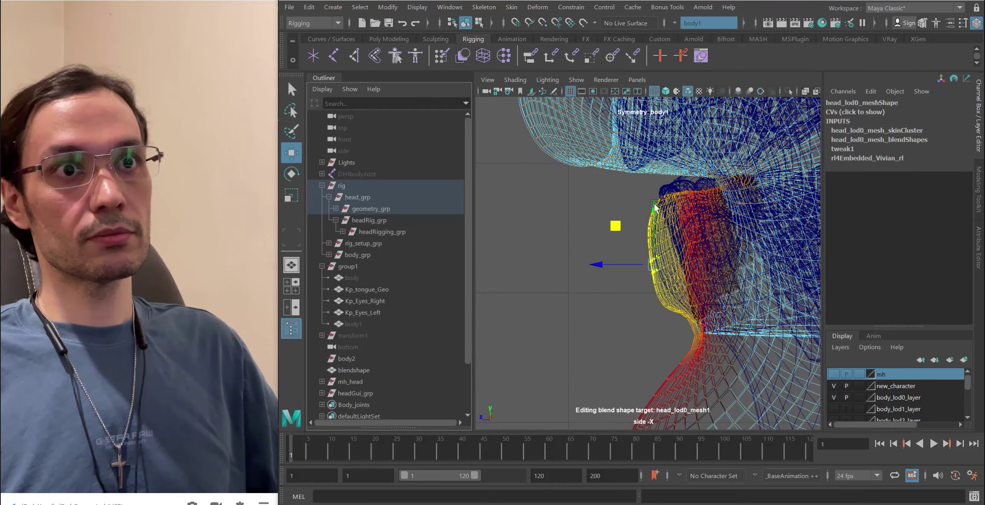
scroll(677, 213, up, 3)
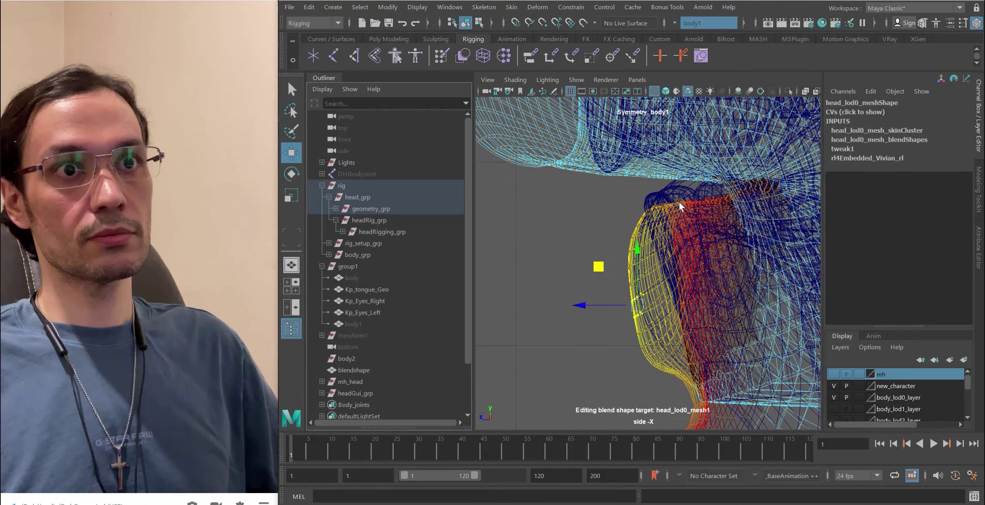
click(678, 201)
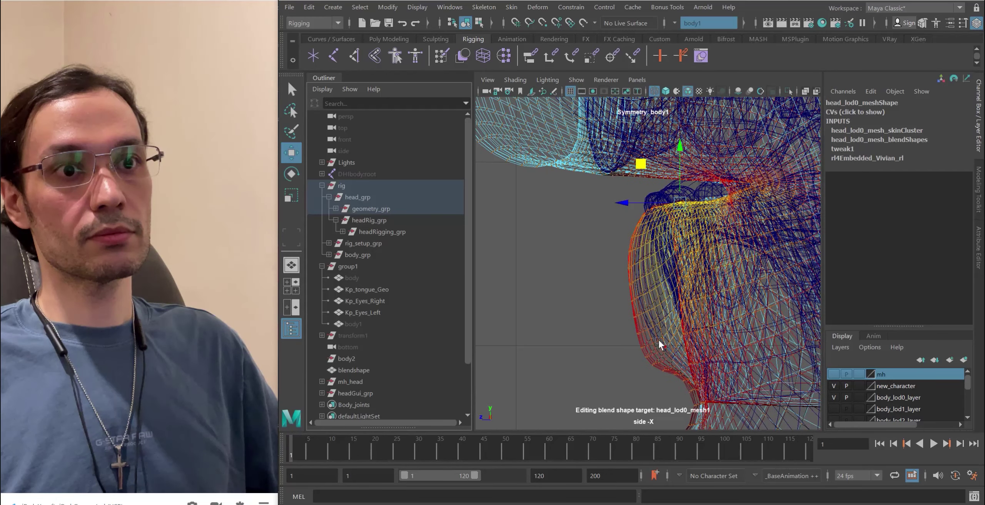
alt+middle_drag(658, 338, 645, 304)
key(ctrl+z)
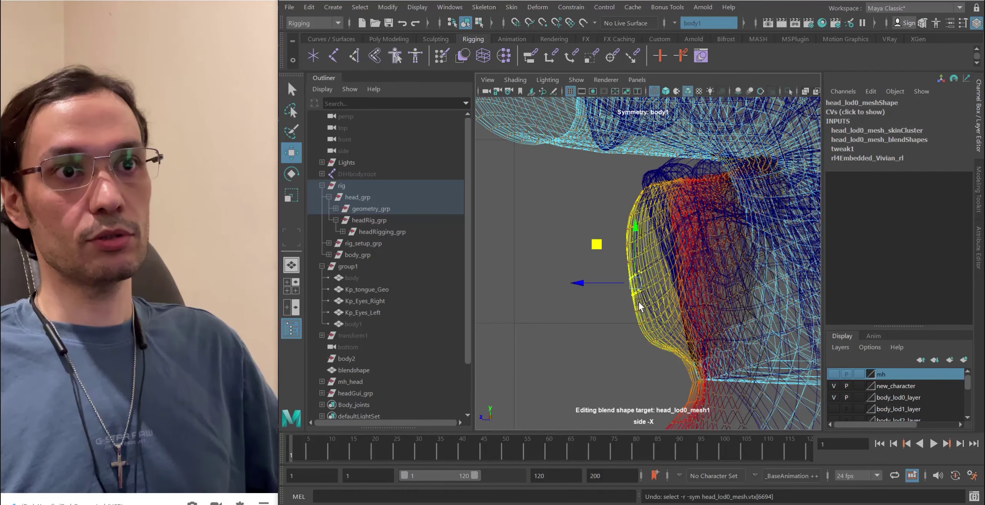
- Inspect the lower lip's deformation in the perspective view and undo the lip move
alt+drag(638, 306, 598, 250)
key(space)
click(640, 298)
alt+right_drag(598, 250, 644, 320)
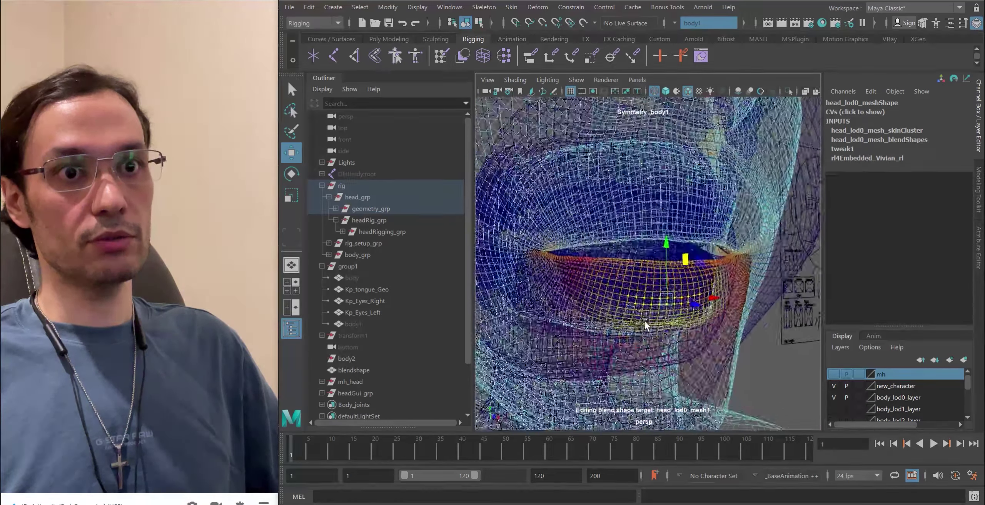
alt+drag(644, 320, 623, 223)
key(ctrl+z)
- Return to object mode, start Topology symmetry, and try picking a centre-line edge of head_lod0_mesh around the nose
key(F8)
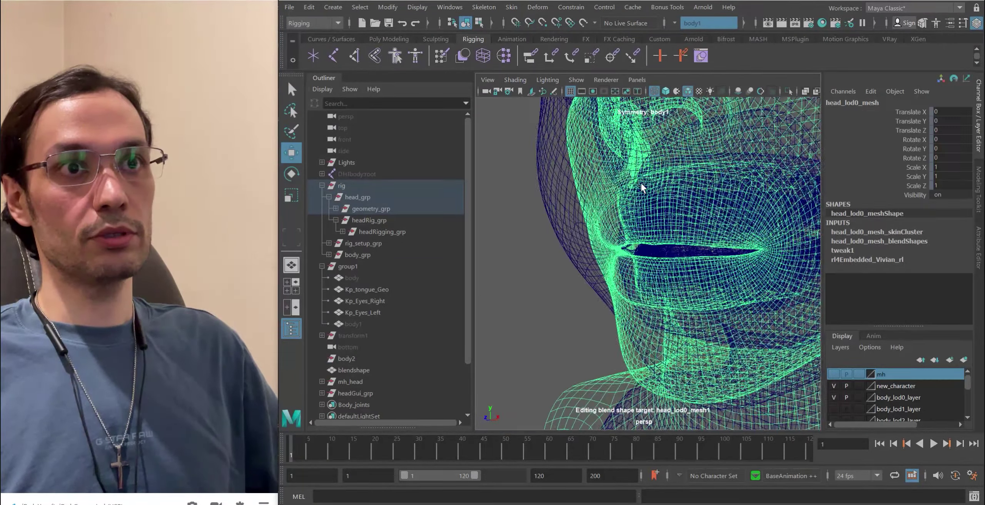
click(675, 23)
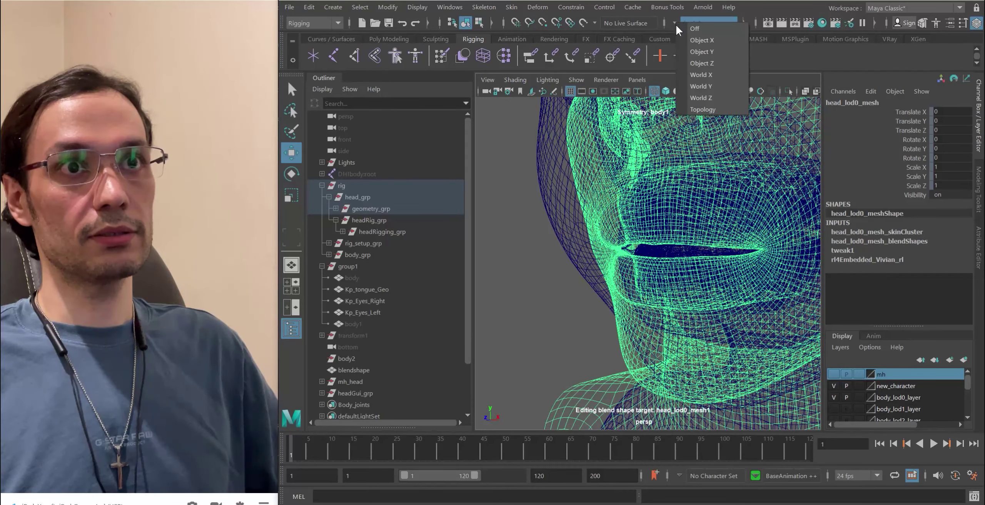
click(695, 109)
alt+drag(654, 239, 692, 247)
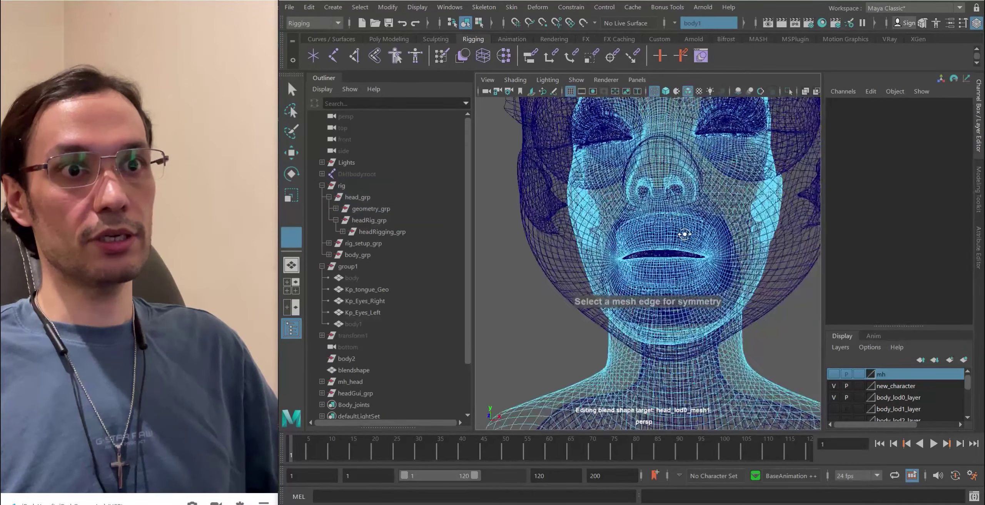
scroll(691, 262, up, 3)
scroll(692, 263, up, 3)
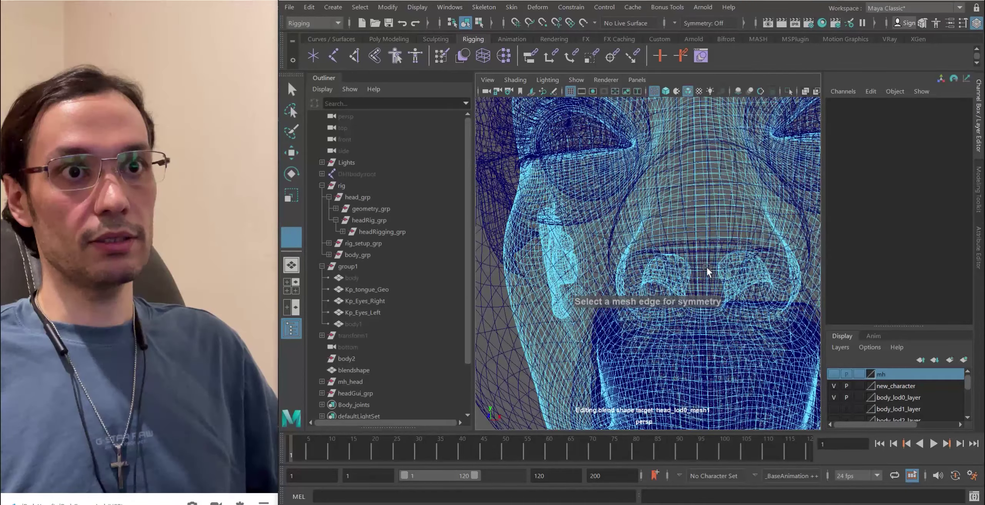
scroll(669, 254, up, 2)
click(669, 255)
key(5)
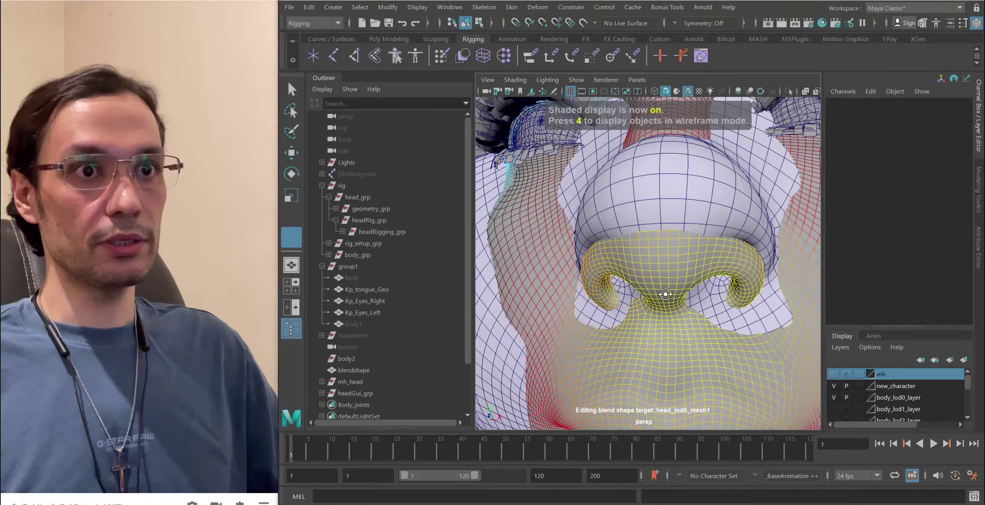
alt+drag(688, 304, 671, 318)
click(678, 306)
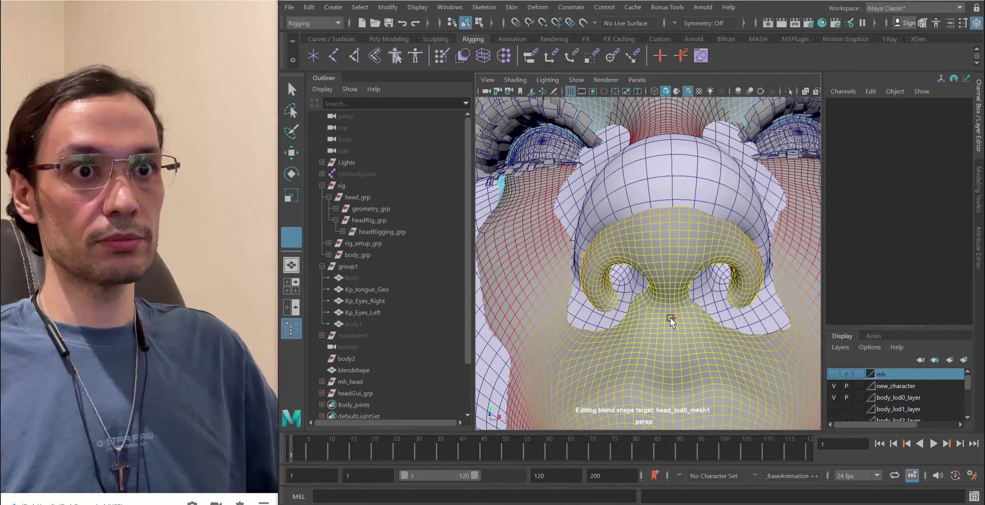
- Pick the centre-line edge between the brows as the symmetry edge for head_lod0_mesh and return to object mode
alt+right_drag(671, 313, 670, 304)
alt+drag(670, 304, 639, 269)
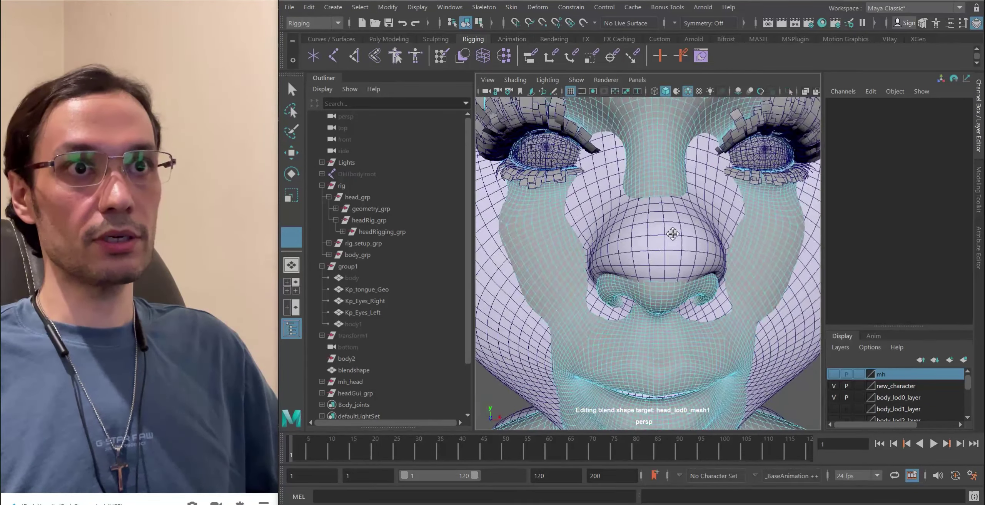
alt+right_drag(639, 269, 638, 293)
click(623, 265)
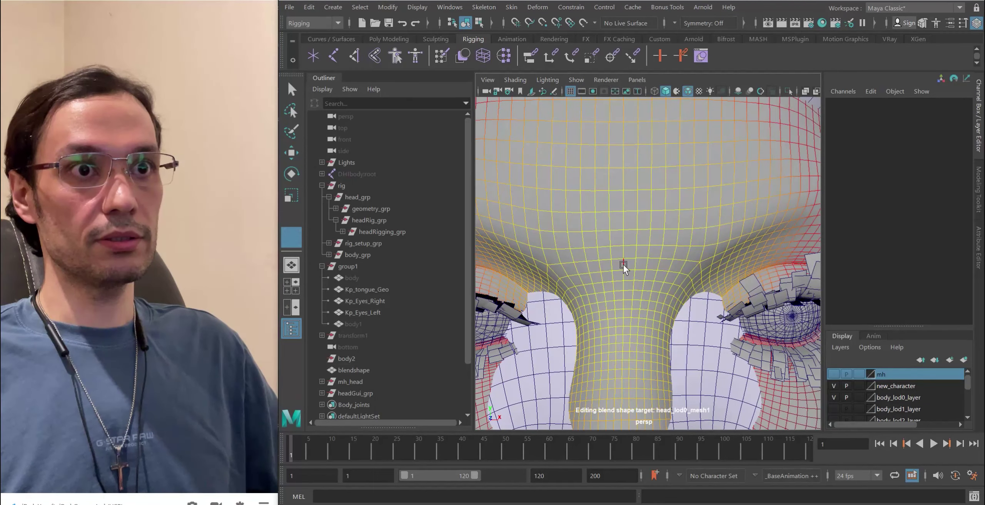
key(F8)
- Show the head in wireframe side view and select the vertices at the front of the lower lip
alt+right_drag(632, 306, 654, 293)
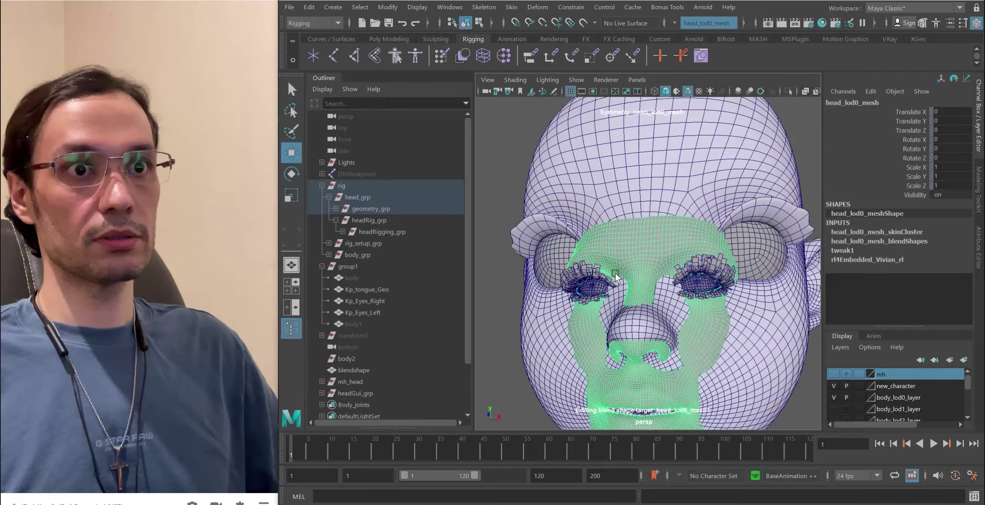
alt+middle_drag(654, 292, 676, 208)
mouse_move(676, 207)
alt+mouse_down()
mouse_move(673, 163)
mouse_move(630, 173)
mouse_move(628, 209)
mouse_move(671, 178)
alt+mouse_up()
key(4)
key(4)
key(space)
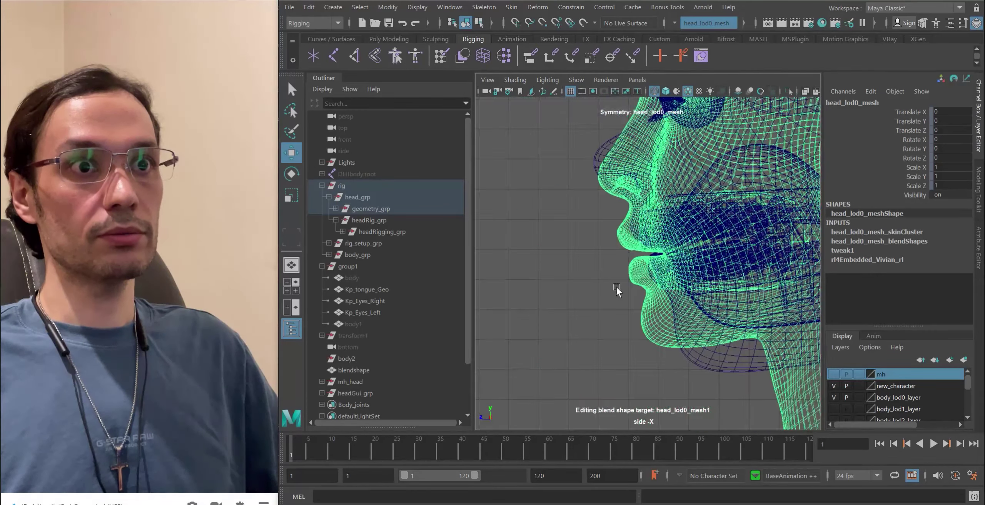
scroll(639, 271, up, 3)
click(636, 276)
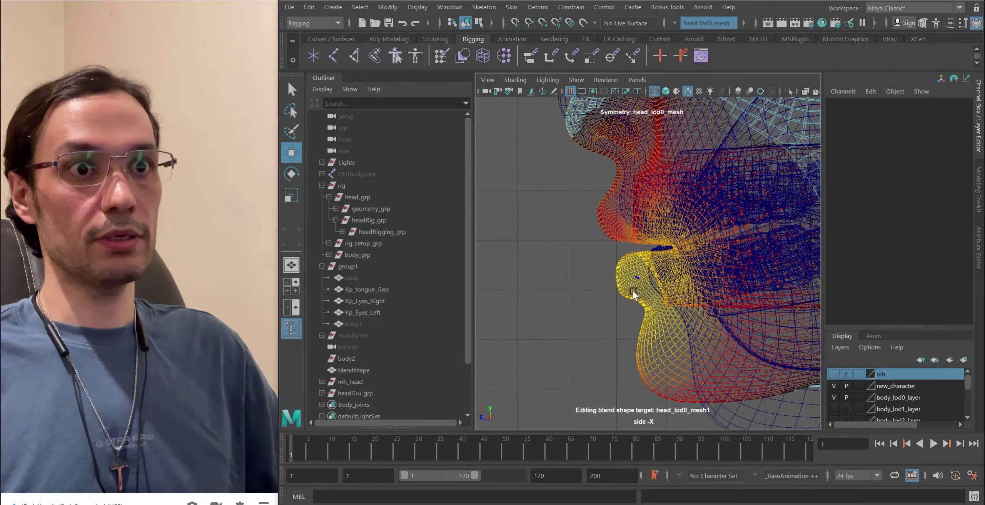
scroll(593, 284, up, 4)
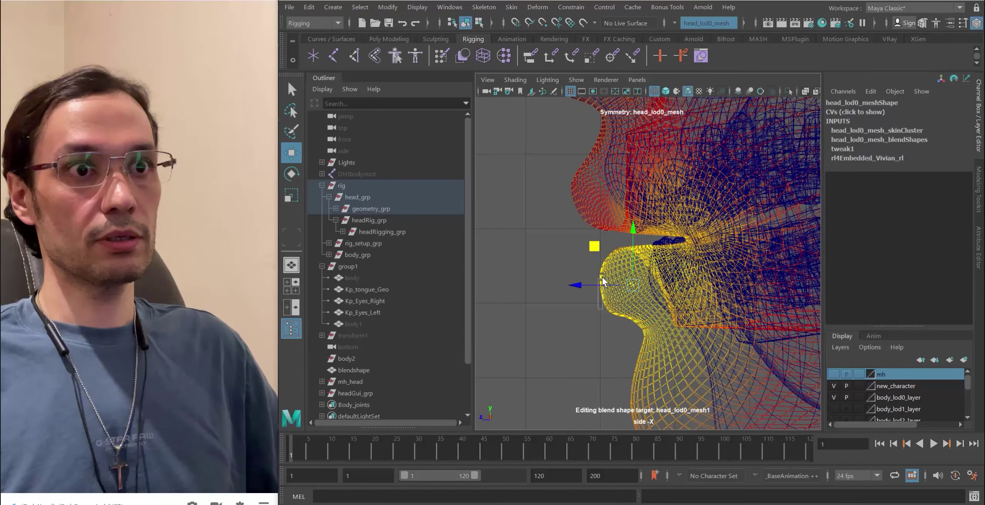
click(594, 286)
scroll(600, 304, up, 2)
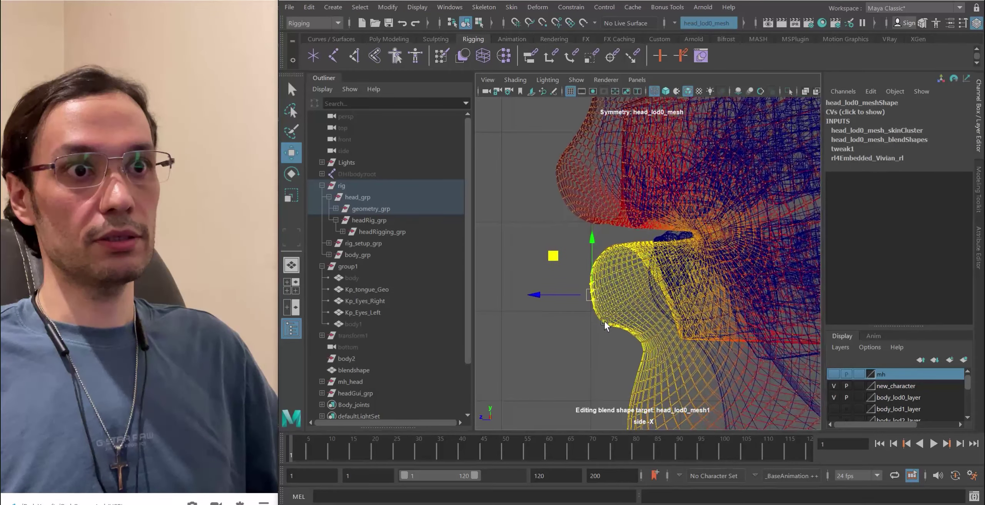
- Narrow the soft selection radius to the lower lip and move its front back to match the stylized character's lip
click(597, 298)
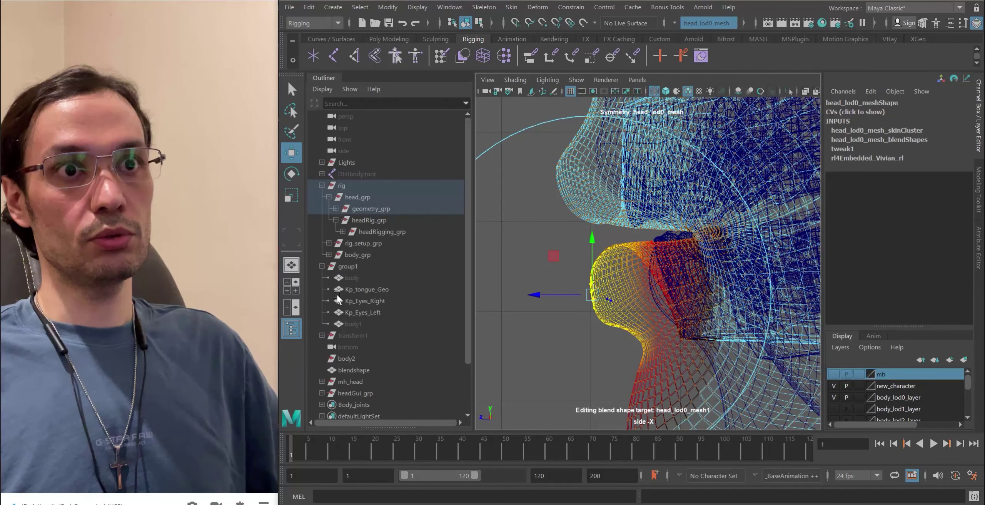
scroll(633, 220, up, 3)
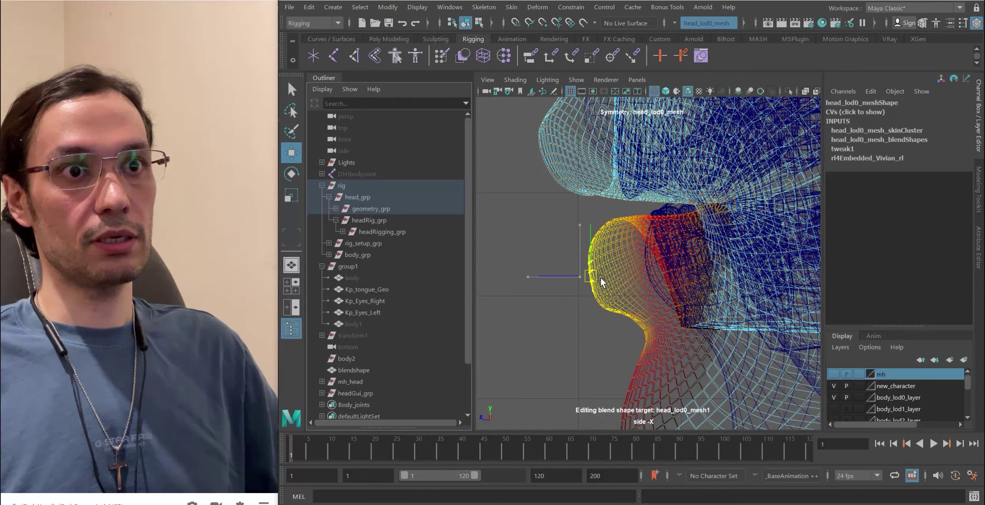
drag(600, 277, 640, 276)
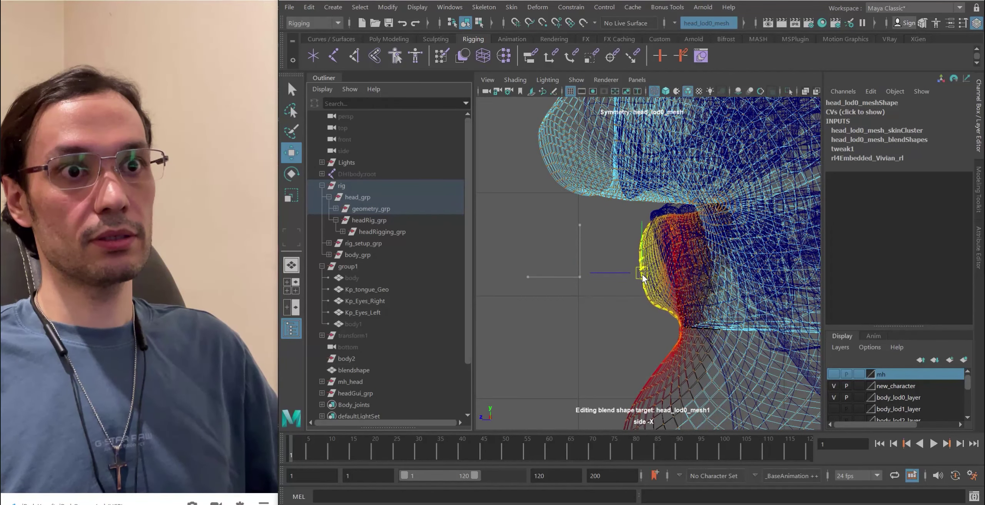
scroll(614, 268, up, 3)
scroll(642, 272, up, 2)
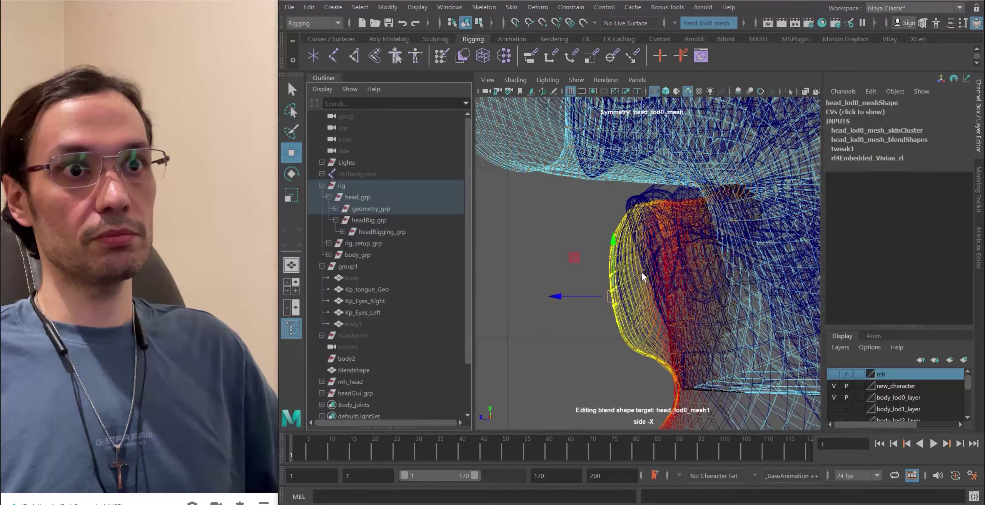
drag(613, 301, 615, 295)
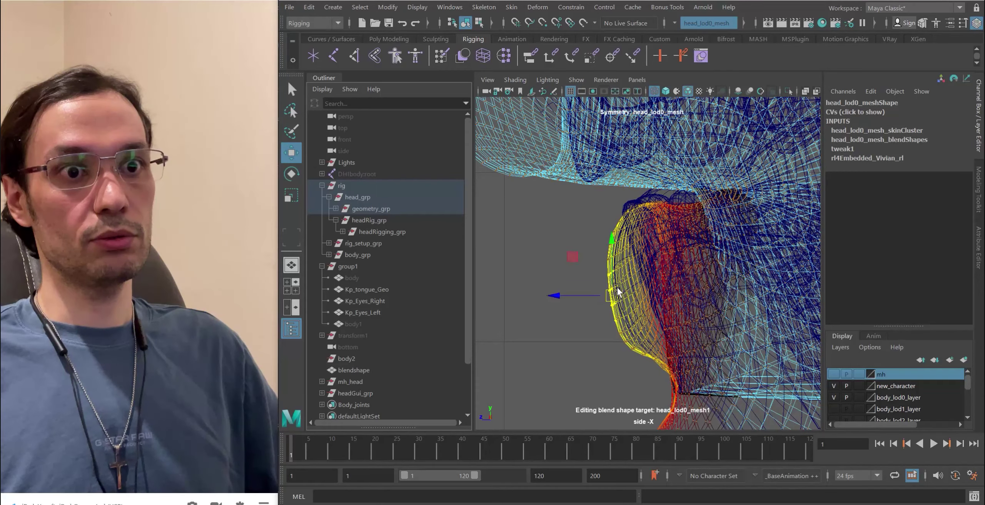
- Select the vertices where the underside of the jaw meets the neck in the side view
scroll(617, 287, down, 5)
scroll(632, 313, up, 5)
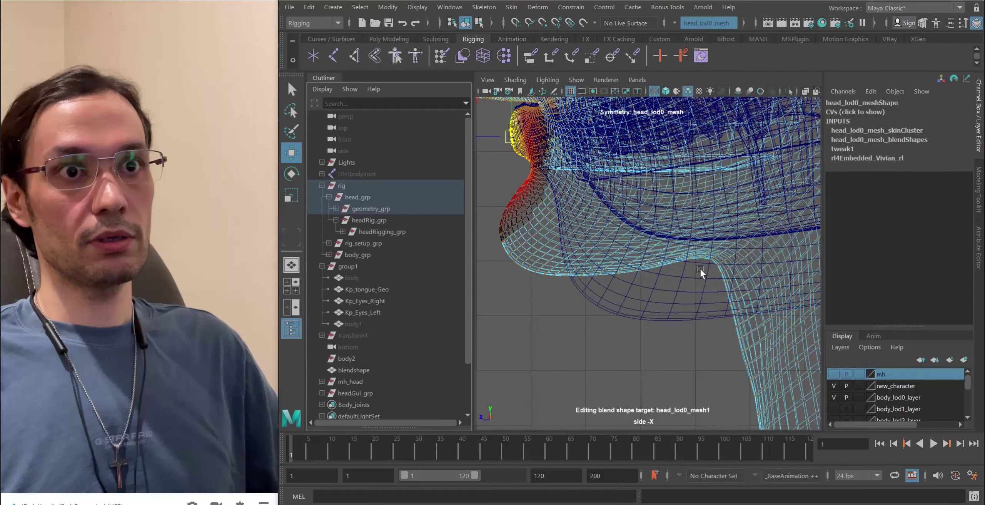
scroll(699, 268, down, 5)
mouse_move(649, 292)
mouse_down()
mouse_move(673, 296)
mouse_move(647, 284)
mouse_up()
scroll(654, 300, up, 3)
scroll(634, 293, up, 6)
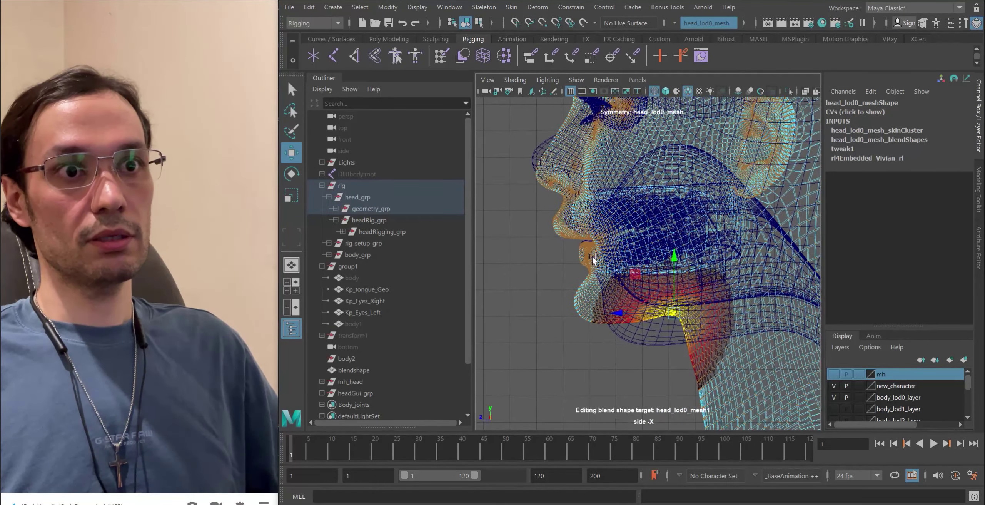
scroll(606, 252, up, 4)
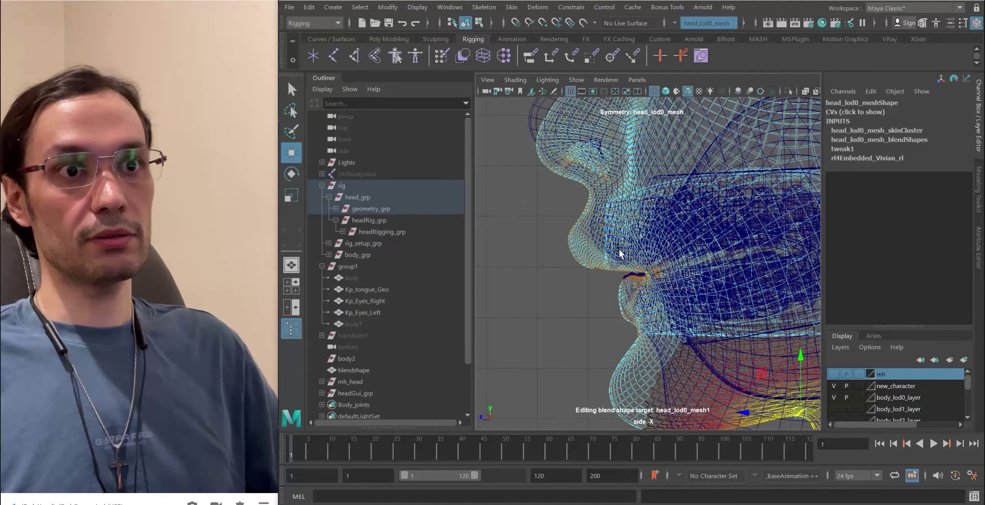
- Move the front of the upper lip in the side view to match the stylized character's lip profile
drag(538, 243, 581, 224)
scroll(557, 260, up, 2)
alt+middle_drag(582, 224, 593, 313)
scroll(540, 267, down, 5)
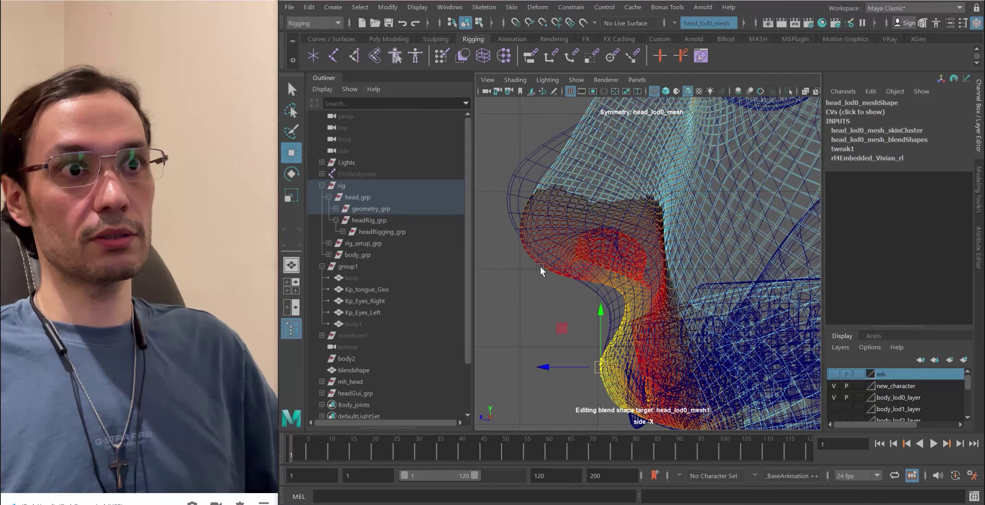
scroll(579, 275, up, 5)
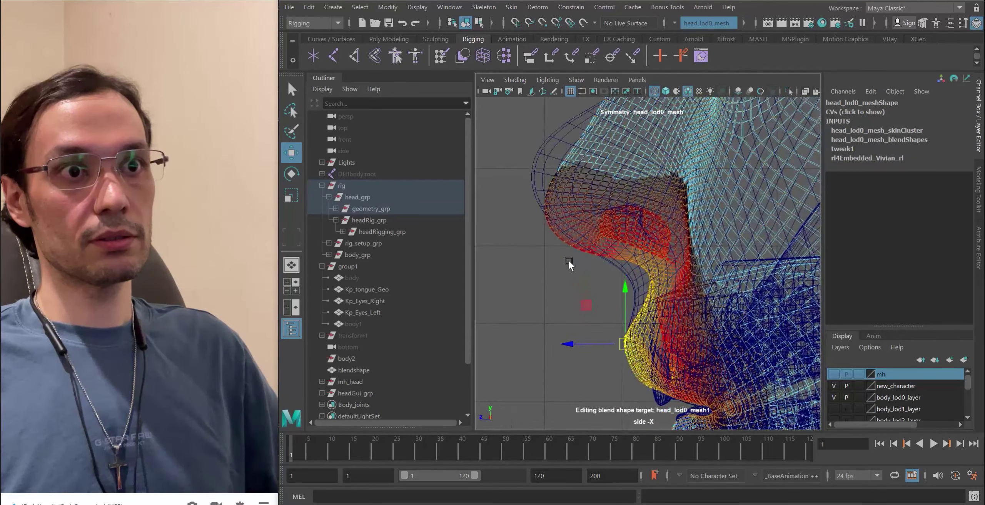
- Move the vertices between the nose and upper lip back to match the stylized character's profile
click(645, 271)
drag(622, 277, 539, 279)
click(635, 274)
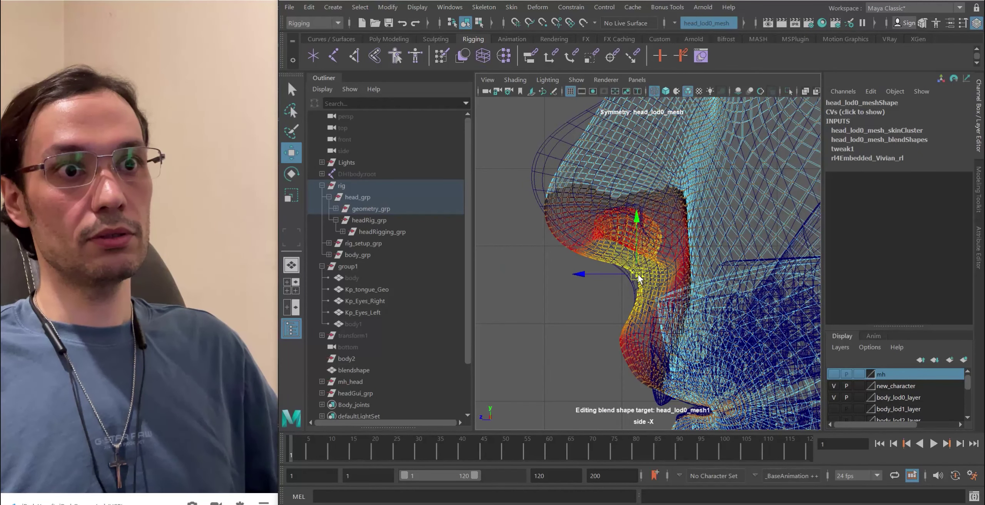
click(648, 272)
mouse_move(638, 271)
mouse_down()
mouse_move(630, 273)
mouse_move(649, 270)
mouse_up()
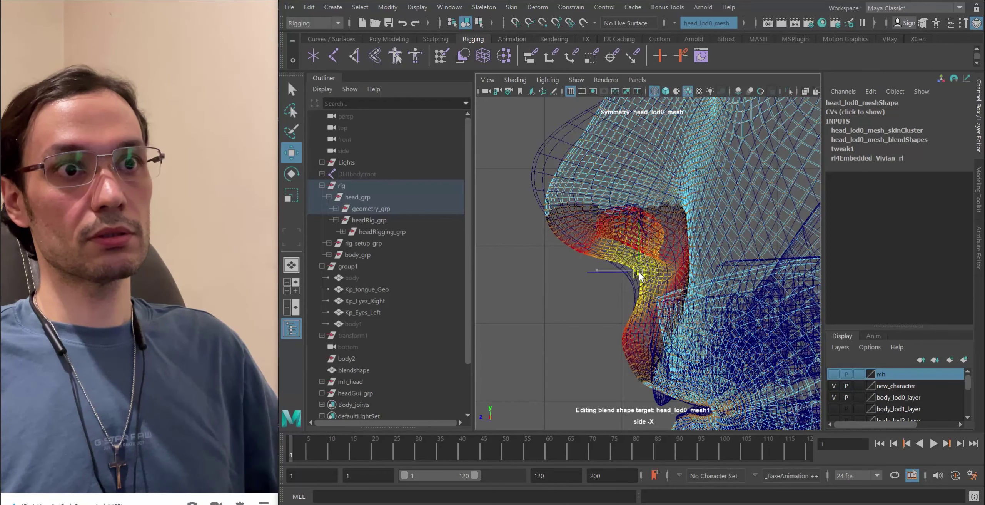
- Rotate and move the nose tip vertices with soft selection to match the stylized character's nose
click(563, 225)
alt+middle_drag(563, 224, 589, 249)
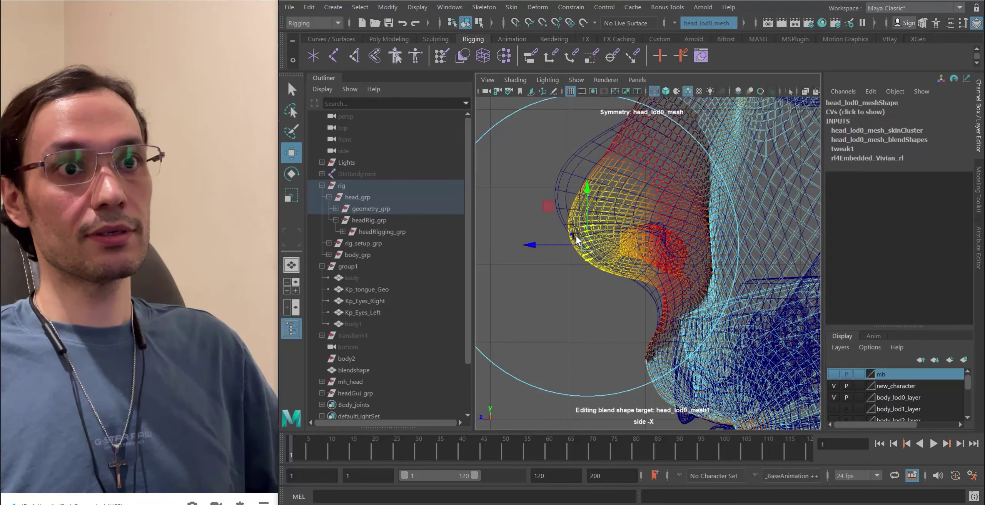
key(e)
drag(622, 241, 629, 221)
key(w)
drag(587, 244, 572, 218)
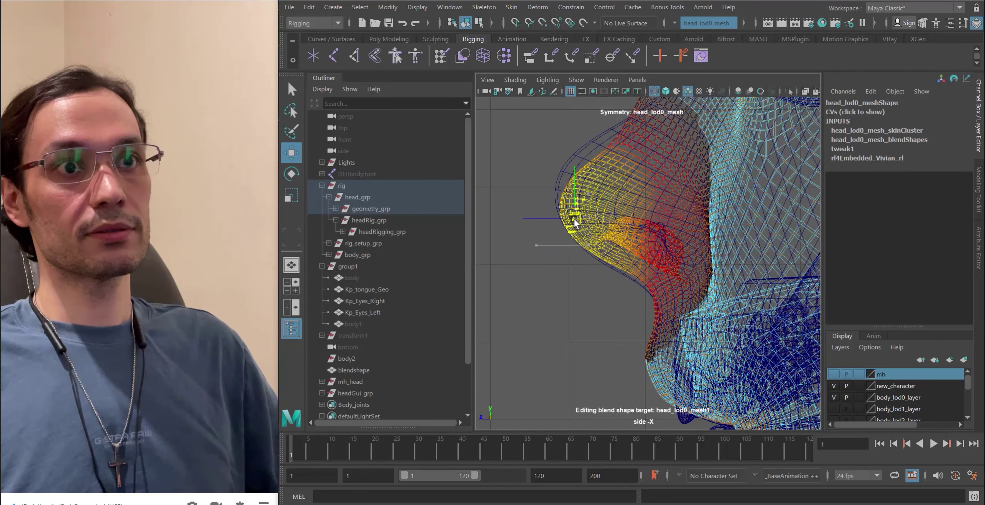
- Fit the vertices along the nose bridge to the stylized character's profile and undo the last move near the brow
alt+middle_drag(598, 181, 594, 194)
drag(604, 174, 608, 175)
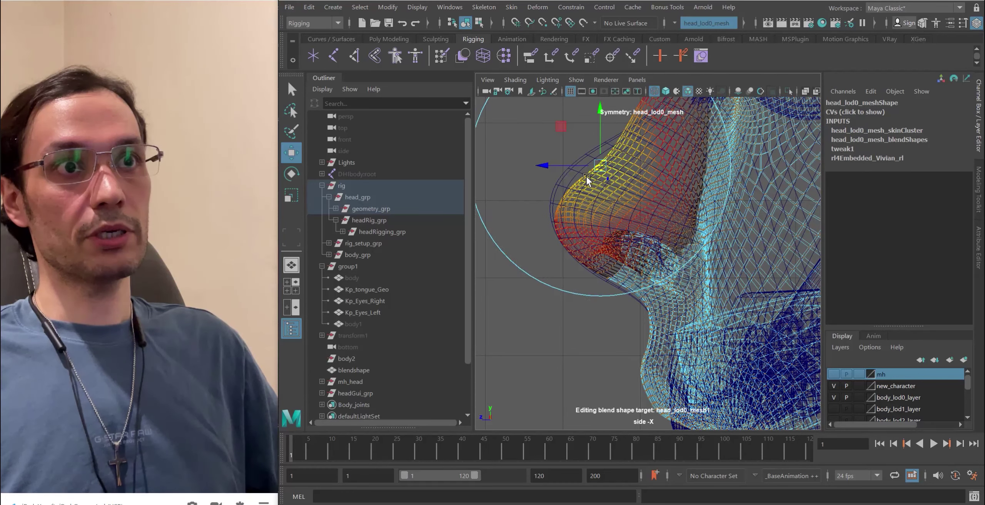
mouse_move(586, 177)
alt+middle_down()
mouse_move(604, 201)
mouse_move(589, 186)
alt+middle_up()
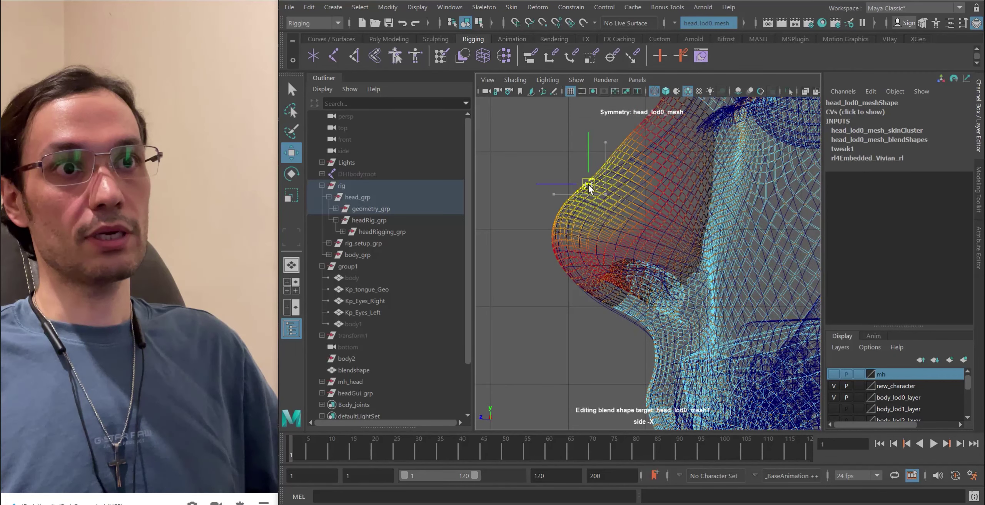
alt+right_drag(588, 185, 602, 263)
drag(625, 148, 650, 167)
alt+middle_drag(650, 168, 653, 212)
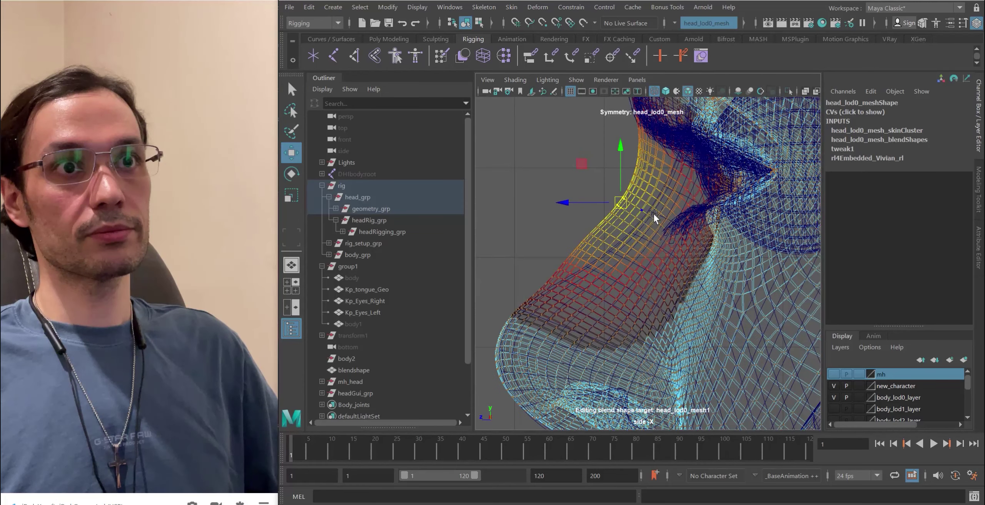
drag(654, 213, 632, 197)
key(ctrl+z)
- Return to the perspective view and show head_lod0_mesh in object mode with shaded display
mouse_move(676, 212)
alt+right_down()
mouse_move(559, 186)
mouse_move(589, 202)
mouse_move(672, 324)
mouse_move(591, 192)
mouse_move(694, 202)
mouse_move(616, 141)
mouse_move(643, 211)
mouse_move(640, 234)
mouse_move(604, 243)
alt+right_up()
alt+right_drag(686, 264, 624, 257)
key(space)
drag(625, 257, 629, 221)
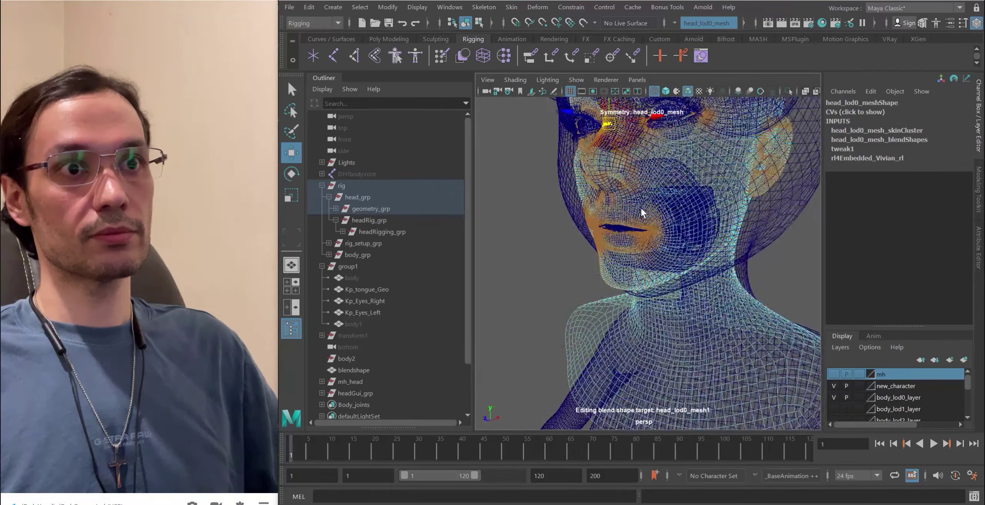
key(F8)
key(5)
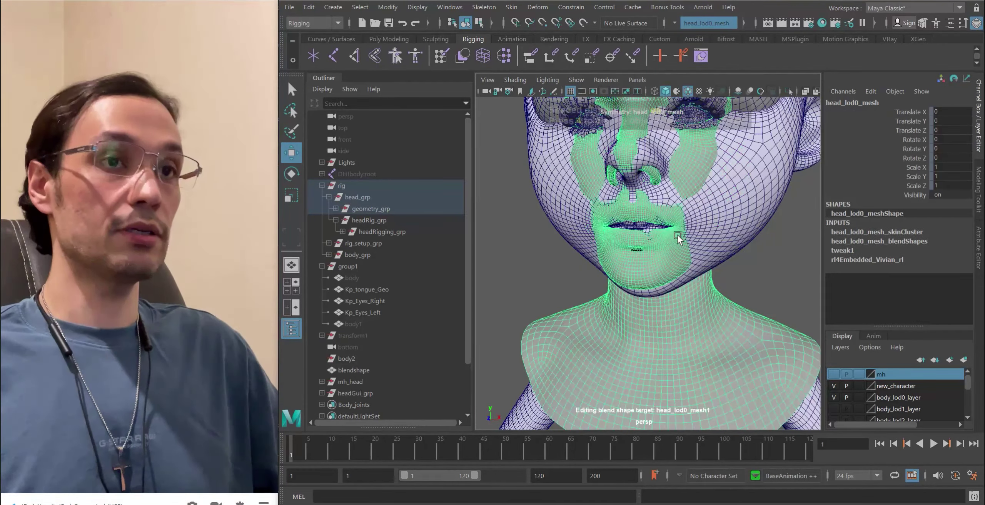
- Hide teeth_lod0_mesh and Kp_tongue_Geo to clear the view between the lips
scroll(622, 275, up, 5)
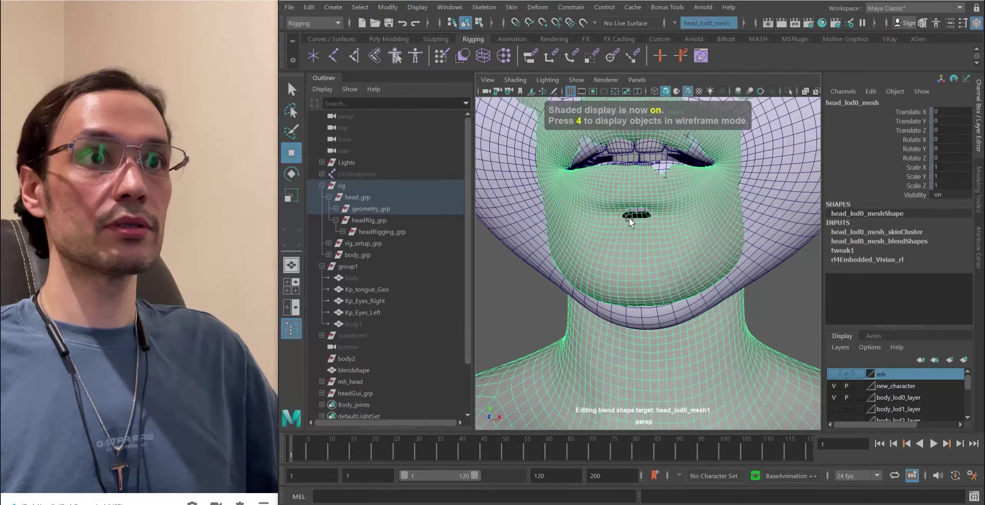
alt+drag(629, 217, 600, 273)
scroll(648, 315, up, 5)
click(658, 301)
scroll(623, 271, down, 3)
scroll(640, 268, up, 3)
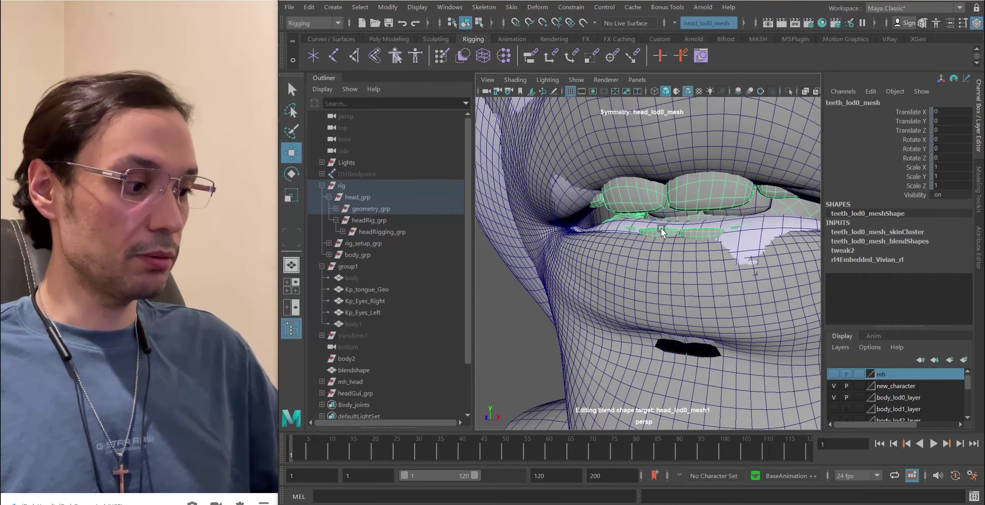
key(ctrl+h)
click(631, 210)
key(ctrl+h)
- Switch head_lod0_mesh to vertex editing and select the lower lip's edge vertices with an adjusted soft selection radius
click(636, 243)
key(F9)
click(626, 223)
key(b)
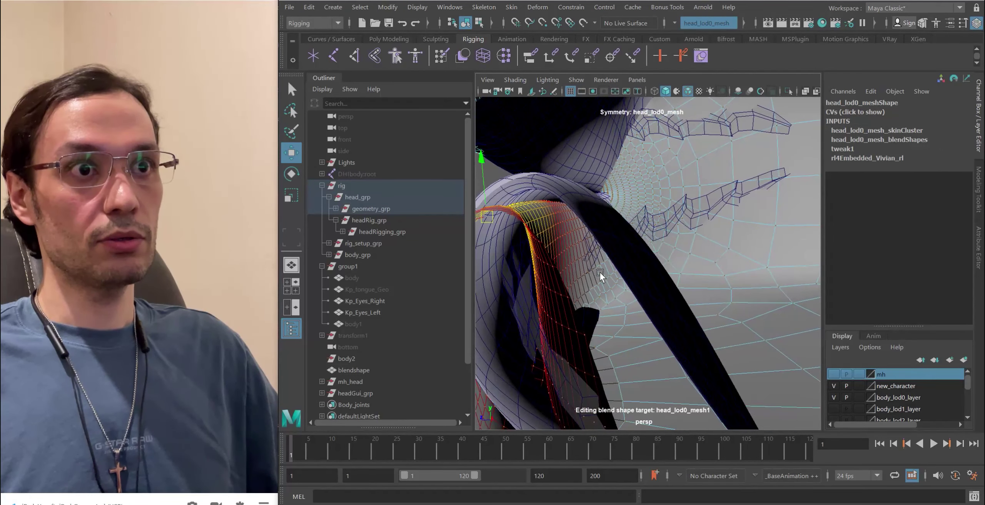
- Adjust the height of the lower lip's upper edge from its middle to the mouth corner to match the stylized lip
alt+drag(561, 234, 601, 301)
key(q)
click(554, 266)
key(ctrl+z)
key(w)
alt+drag(520, 287, 648, 284)
alt+drag(640, 248, 597, 265)
key(ctrl+z)
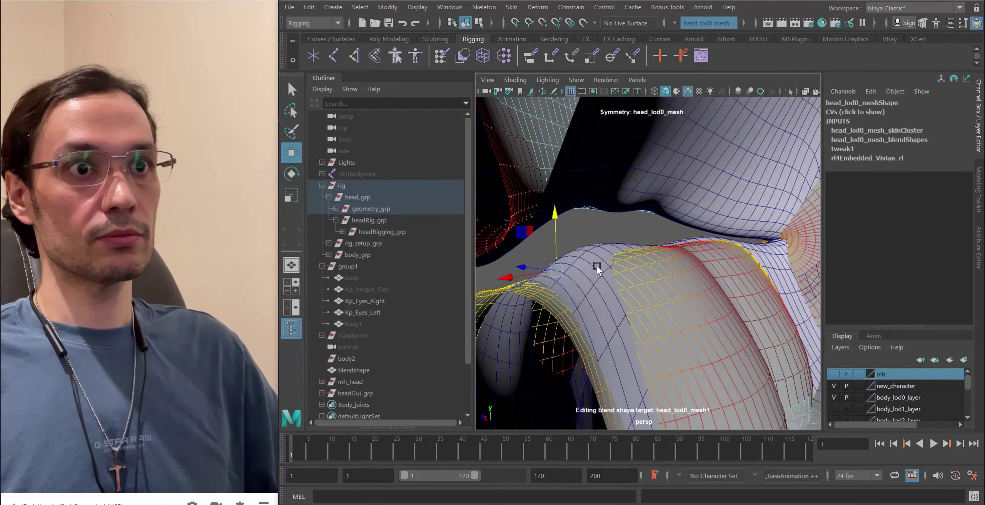
click(613, 261)
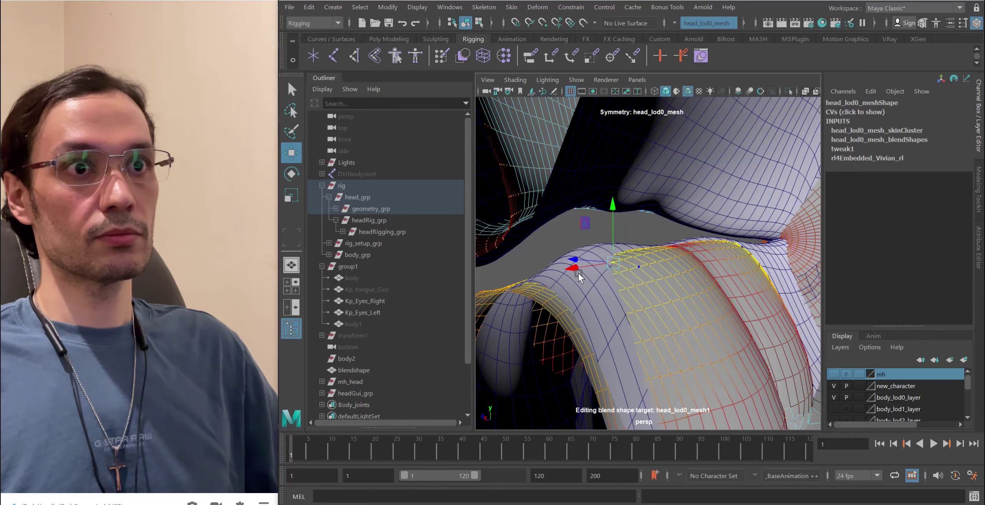
mouse_move(622, 280)
alt+mouse_down()
mouse_move(598, 275)
mouse_move(610, 278)
alt+mouse_up()
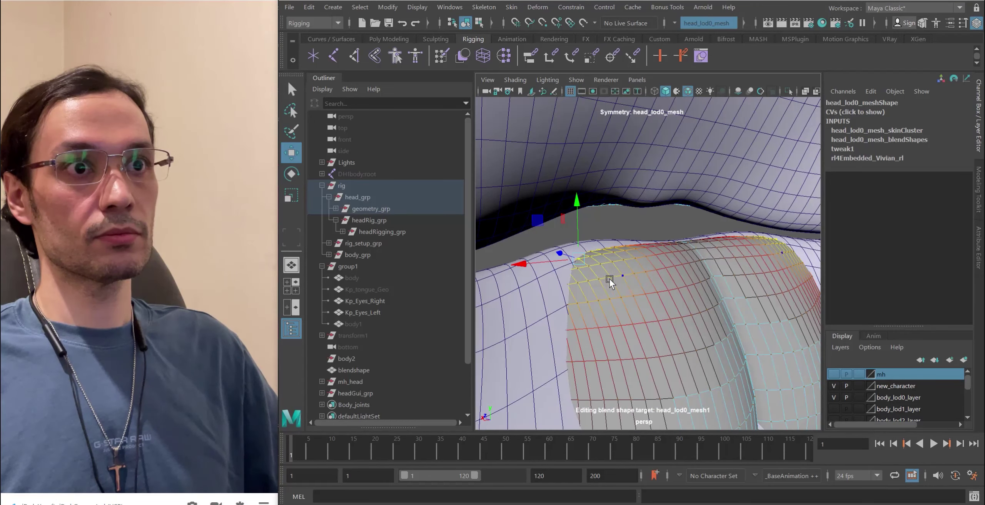
drag(578, 219, 719, 247)
drag(698, 208, 698, 200)
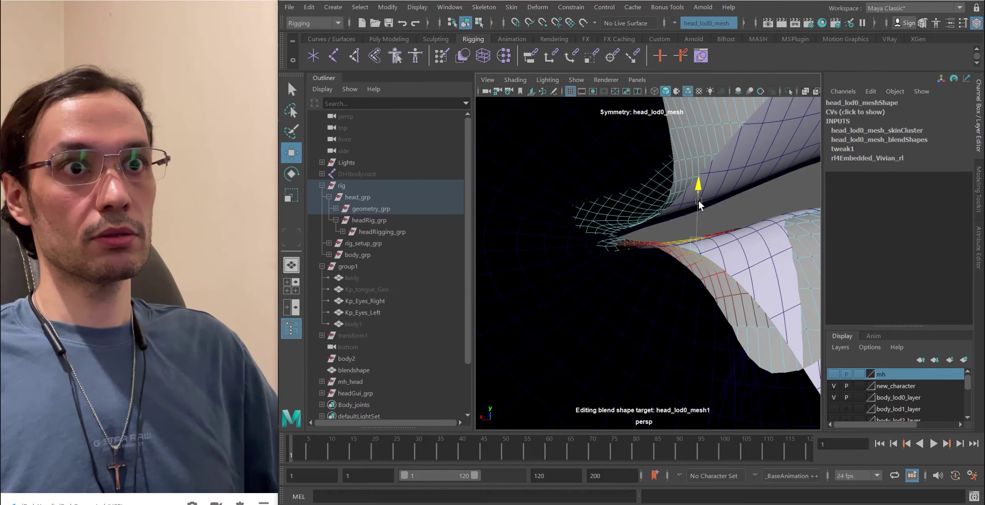
- Refine the lower lip's edge vertices beside the mouth corner so they follow the stylized character's lip
scroll(700, 263, up, 3)
alt+drag(699, 263, 692, 280)
click(720, 271)
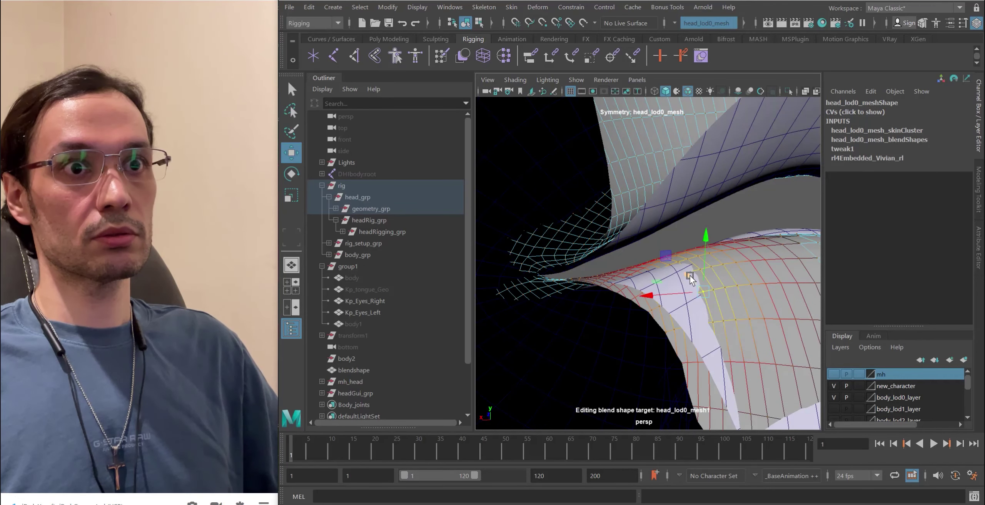
middle_drag(722, 290, 713, 292)
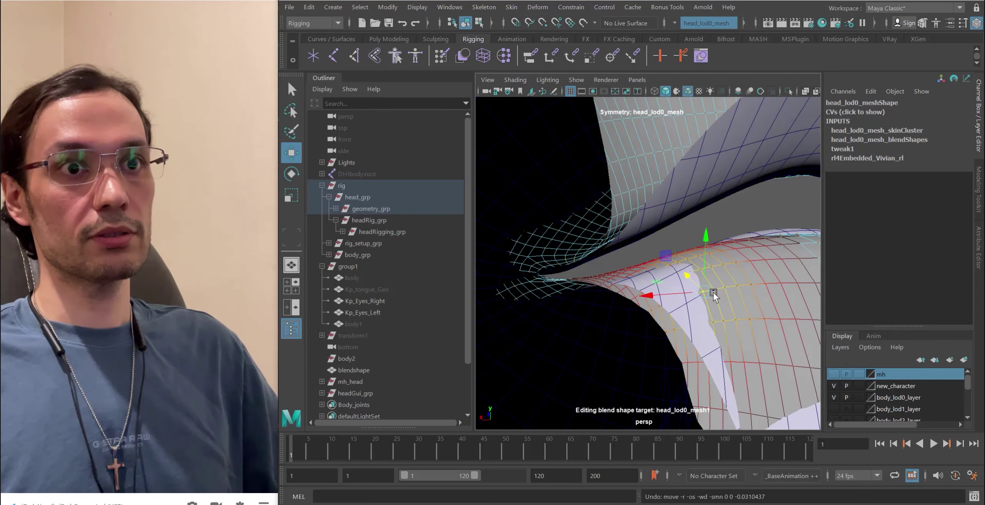
alt+drag(706, 237, 608, 270)
click(601, 263)
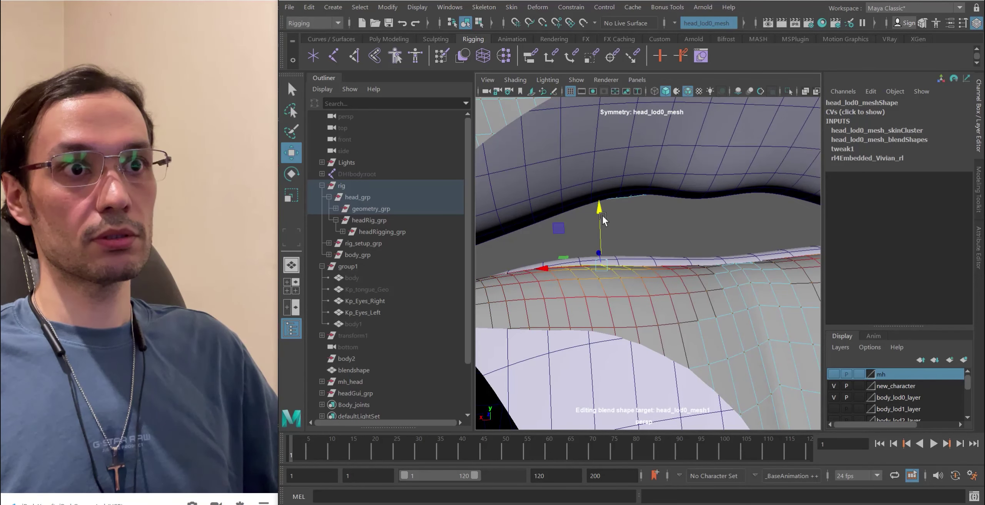
alt+drag(601, 210, 721, 272)
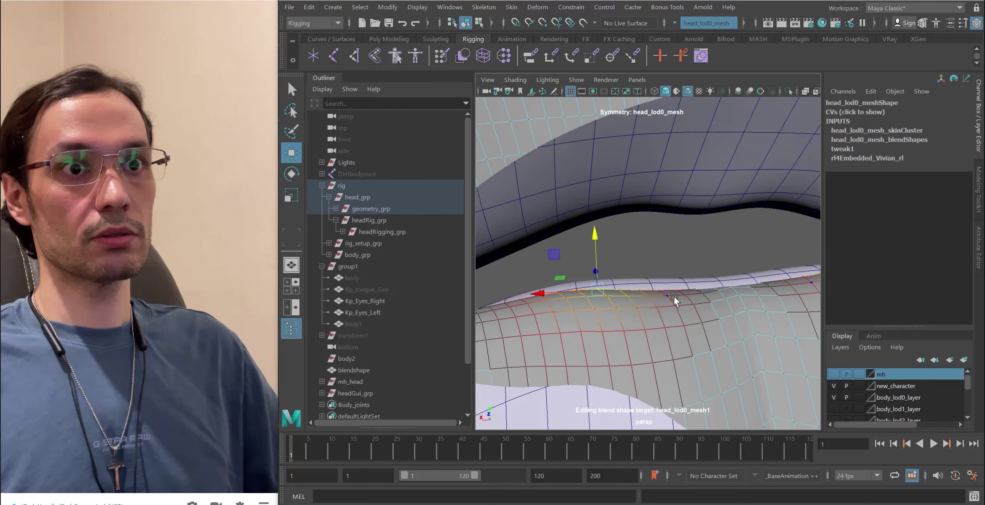
mouse_move(673, 295)
alt+mouse_down()
mouse_move(699, 309)
mouse_move(671, 283)
mouse_move(747, 260)
mouse_move(645, 278)
mouse_move(678, 266)
mouse_move(661, 282)
alt+mouse_up()
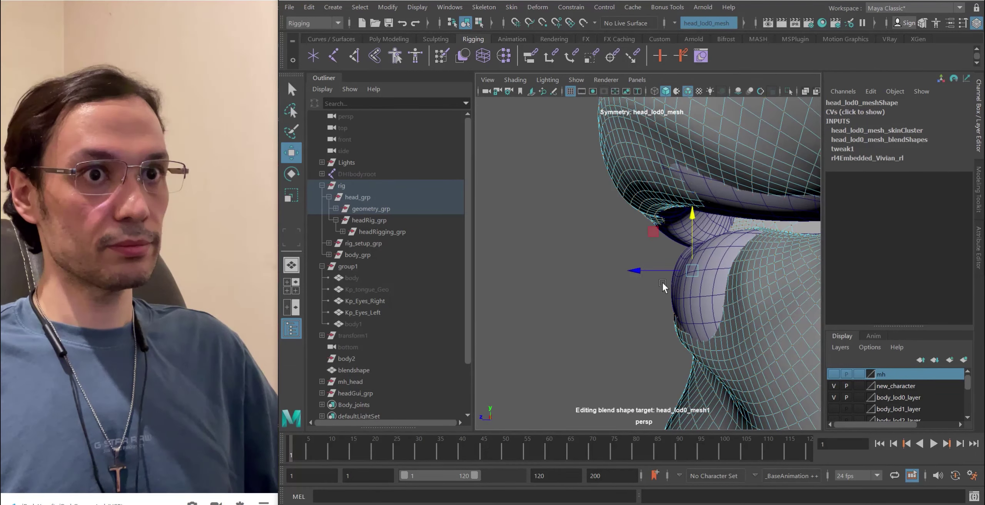
- Reshape the front of the lower lip with an adjusted soft selection radius and undo the unwanted moves
click(695, 297)
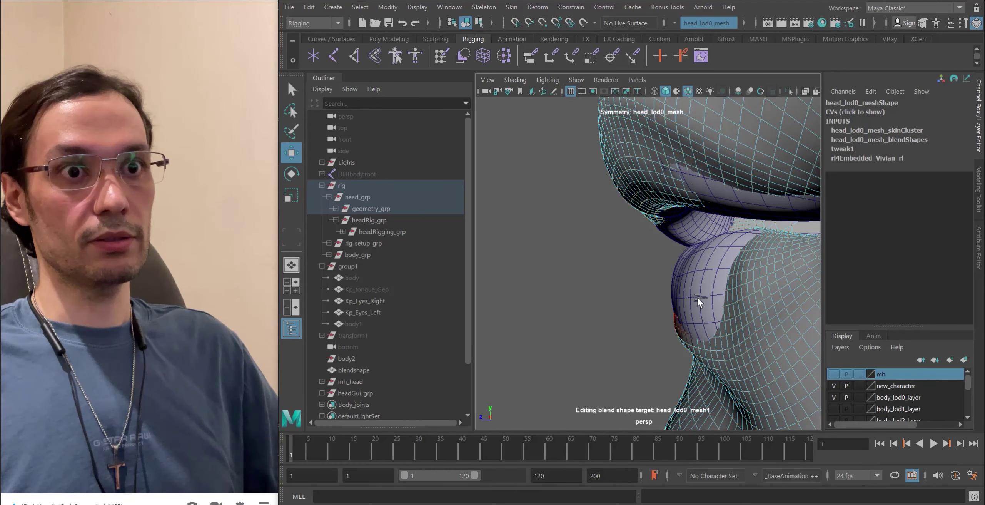
middle_drag(698, 300, 712, 296)
alt+drag(691, 303, 753, 289)
middle_drag(749, 287, 743, 302)
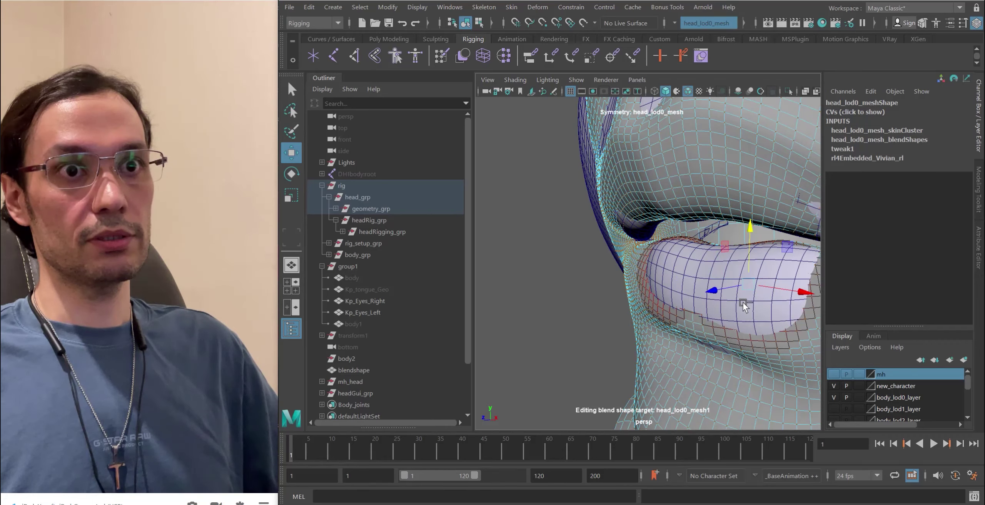
key(b)
mouse_move(752, 302)
mouse_down()
mouse_move(656, 314)
mouse_move(691, 340)
mouse_move(656, 305)
mouse_up()
key(ctrl+z)
key(ctrl+z)
key(ctrl+z)
- Check the lower lip's profile in the wireframe side view and return to the perspective view
key(4)
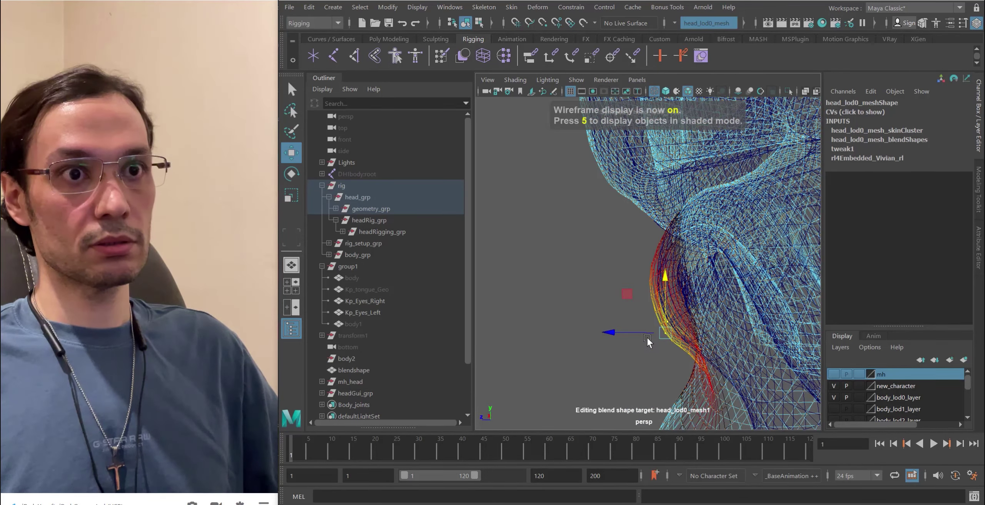
key(space)
drag(638, 270, 673, 284)
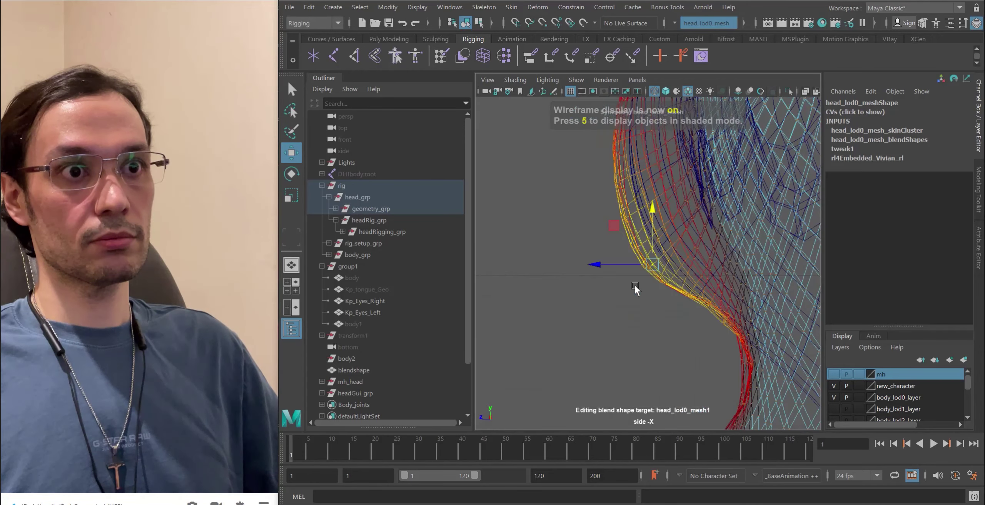
alt+right_drag(634, 284, 653, 267)
alt+middle_drag(653, 267, 672, 248)
key(space)
drag(676, 234, 669, 242)
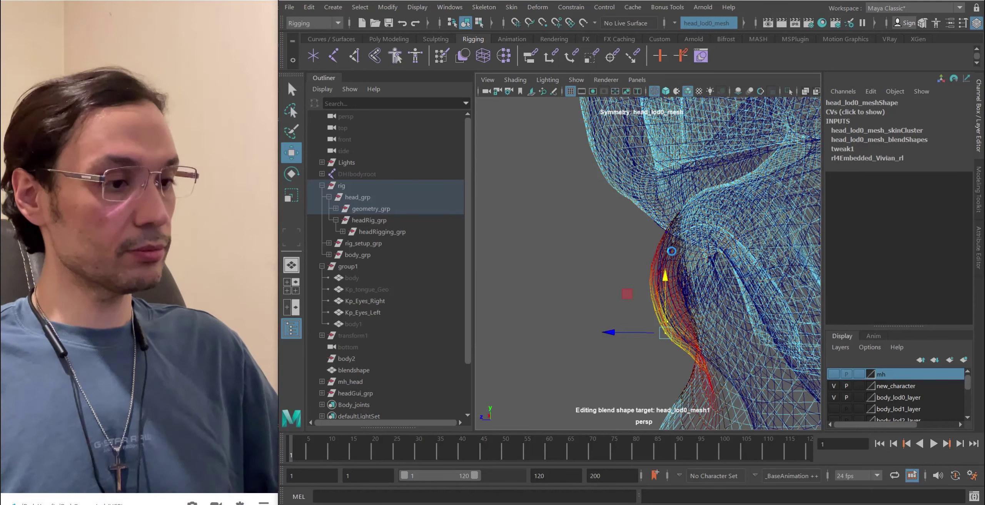
- Restore shaded display and move the upper lip vertices vertically to match the stylized character's upper lip
key(q)
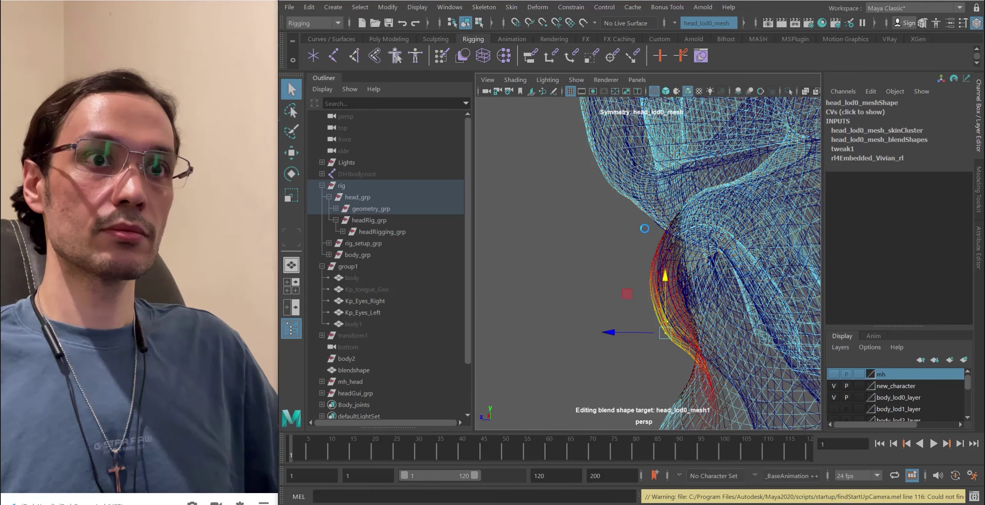
key(w)
alt+drag(644, 226, 606, 209)
key(5)
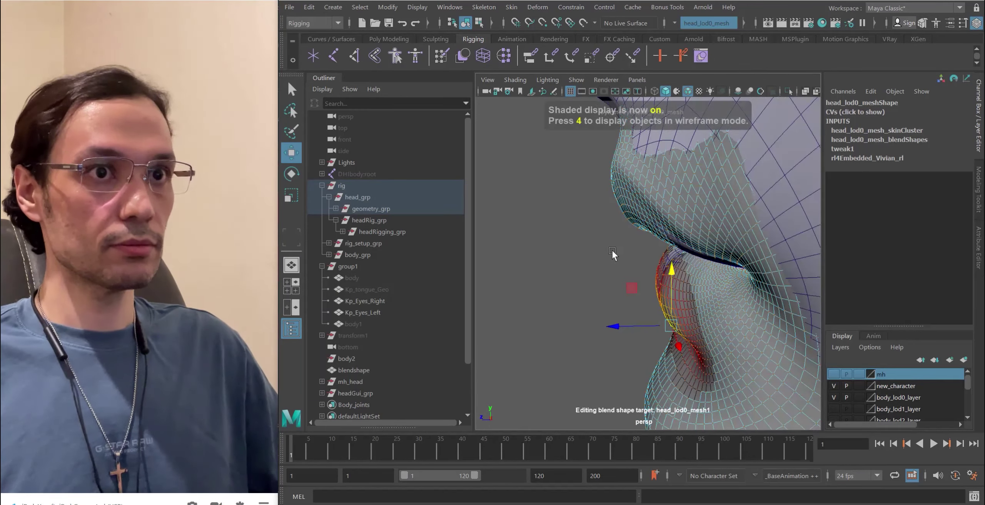
mouse_move(616, 258)
alt+mouse_down()
mouse_move(635, 266)
mouse_move(688, 251)
mouse_move(640, 275)
mouse_move(707, 287)
mouse_move(720, 263)
mouse_move(727, 277)
mouse_move(767, 276)
mouse_move(673, 277)
mouse_move(653, 257)
alt+mouse_up()
alt+drag(678, 287, 632, 256)
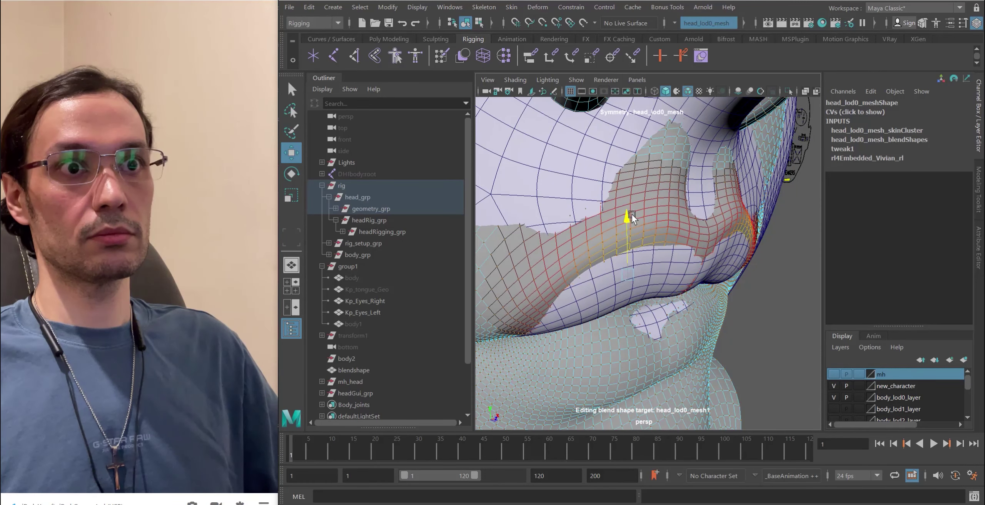
mouse_move(630, 246)
alt+mouse_down()
mouse_move(668, 306)
mouse_move(667, 282)
mouse_move(629, 275)
mouse_move(656, 292)
mouse_move(636, 284)
mouse_move(646, 281)
mouse_move(646, 293)
mouse_move(638, 255)
mouse_move(702, 321)
mouse_move(696, 327)
mouse_move(736, 338)
alt+mouse_up()
- Move the upper lip vertices near the mouth corner forward to cover the stylized character's lip surface
key(4)
key(5)
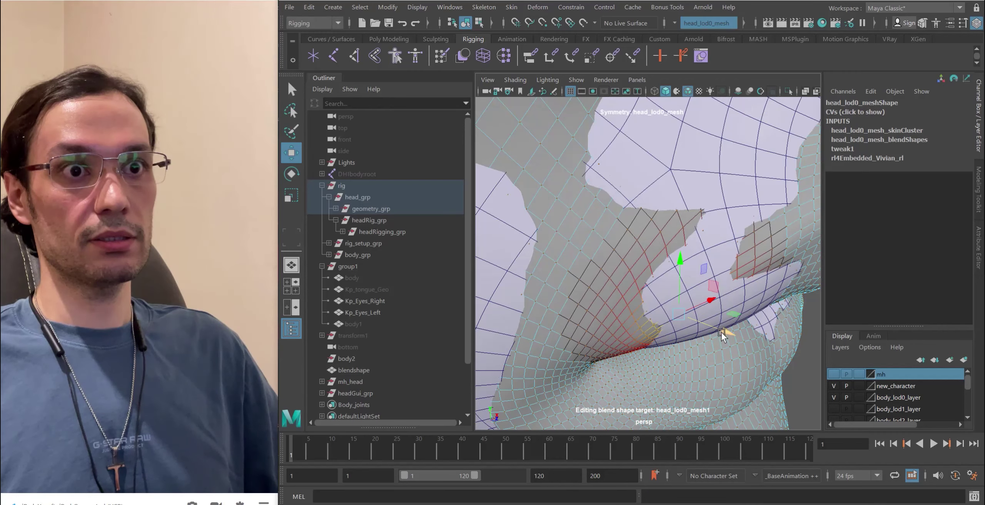
alt+drag(722, 336, 643, 304)
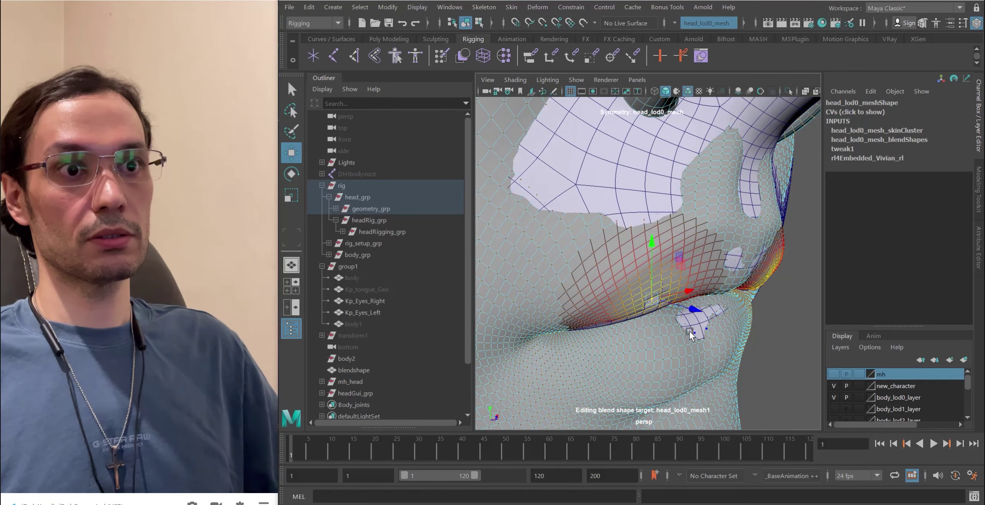
- Move the vertices along the inside of the mouth forward with soft selection and undo the unwanted changes
alt+drag(689, 335, 609, 330)
key(q)
alt+middle_drag(609, 329, 580, 296)
key(w)
alt+drag(580, 296, 568, 260)
key(ctrl+z)
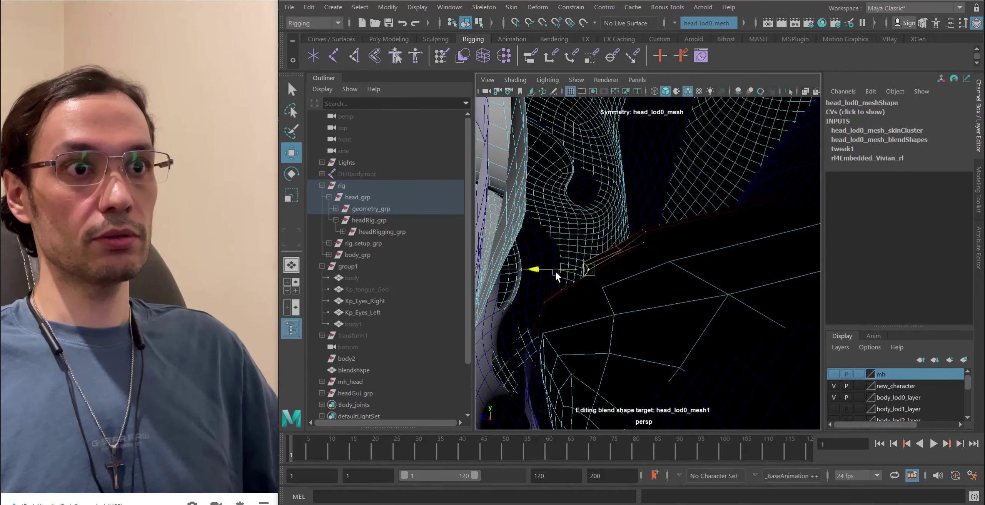
alt+drag(641, 351, 565, 287)
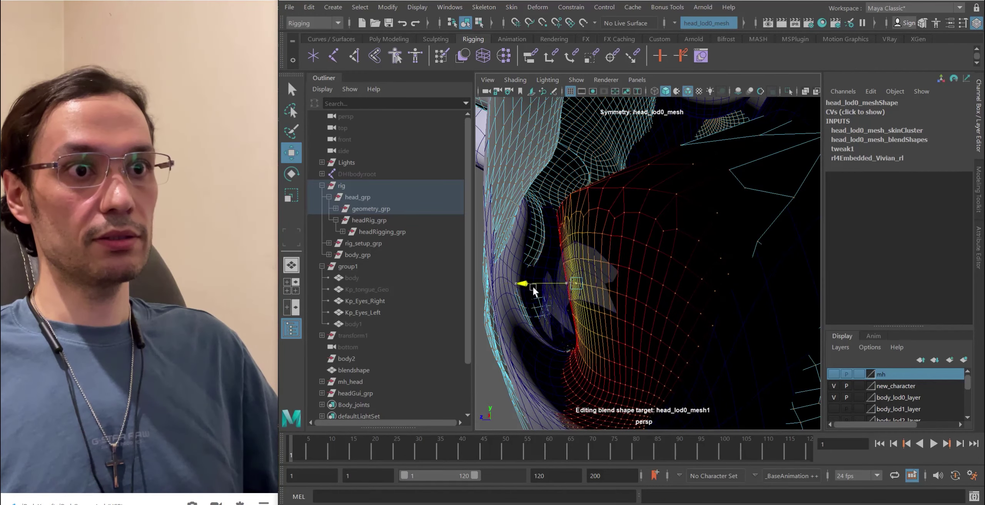
alt+drag(546, 292, 543, 237)
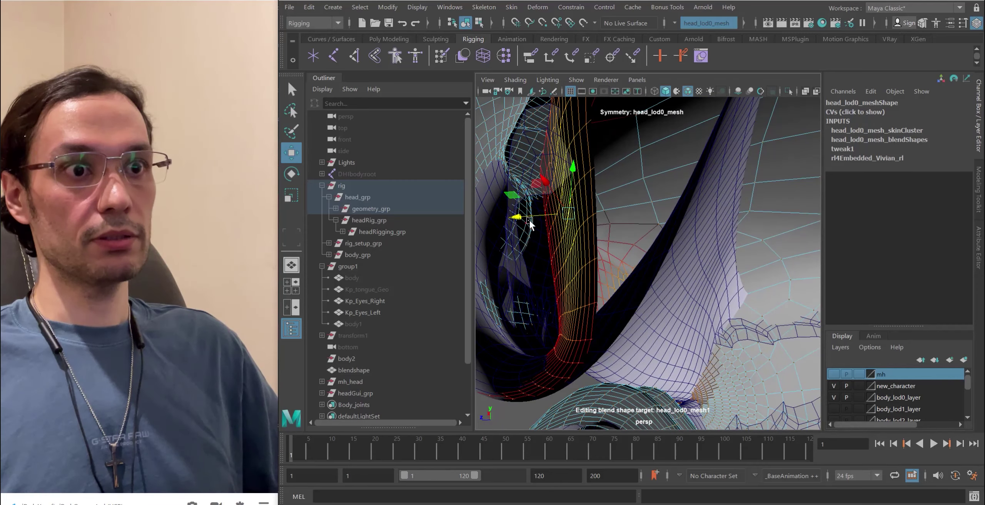
key(ctrl+z)
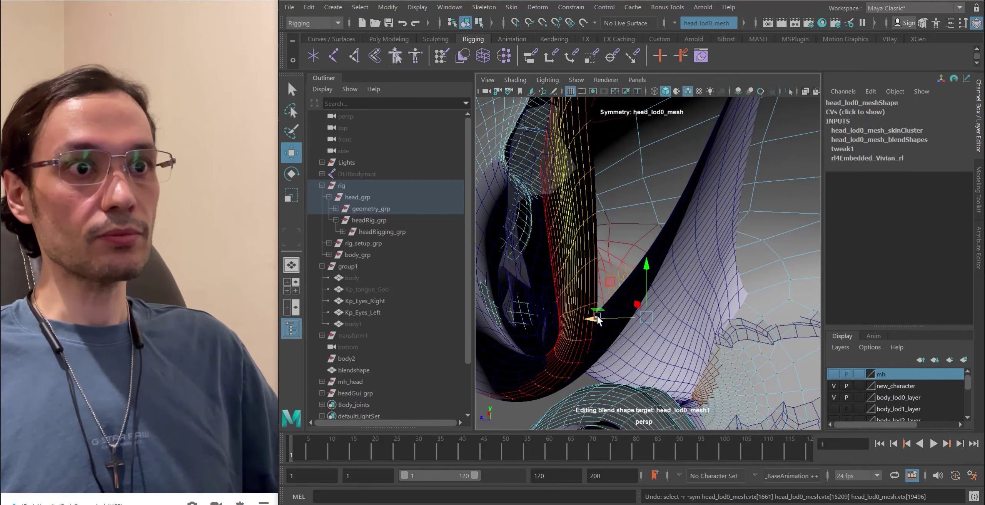
- Adjust the upper lip's edge vertices sideways and vertically between the lip centre and the mouth corner
alt+drag(597, 319, 598, 341)
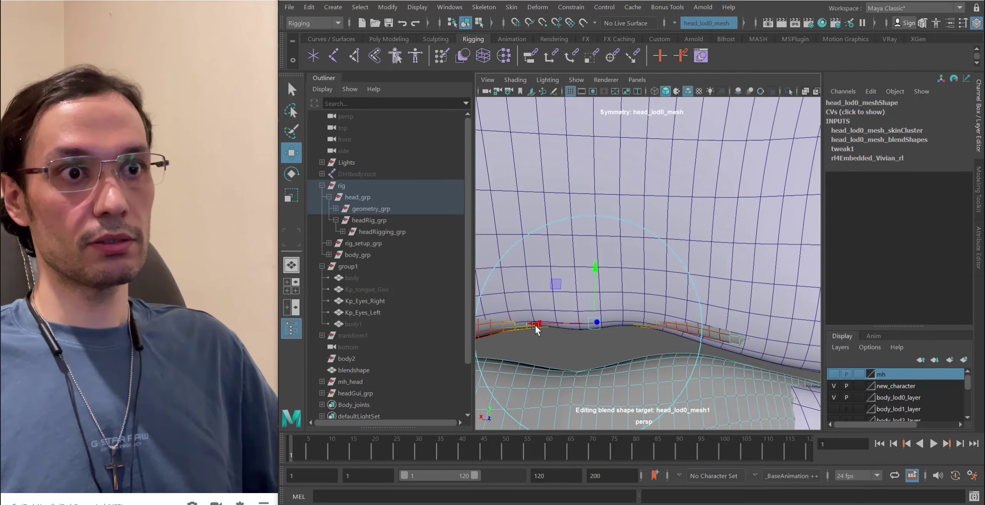
alt+drag(572, 312, 621, 309)
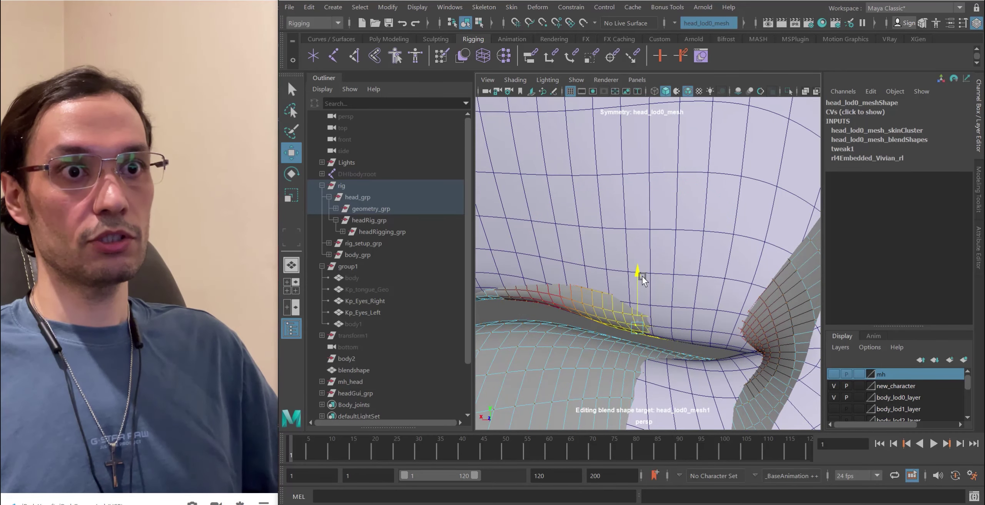
alt+drag(642, 278, 707, 308)
key(q)
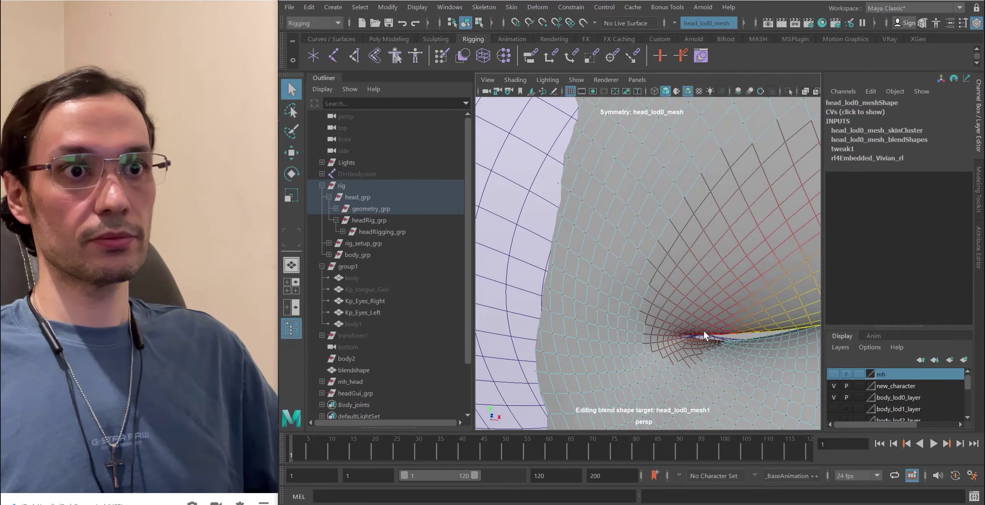
- Select the blendshape mesh and examine how the head rig fits it at the mouth corner and across the whole face
scroll(704, 335, down, 5)
click(549, 276)
scroll(553, 277, down, 5)
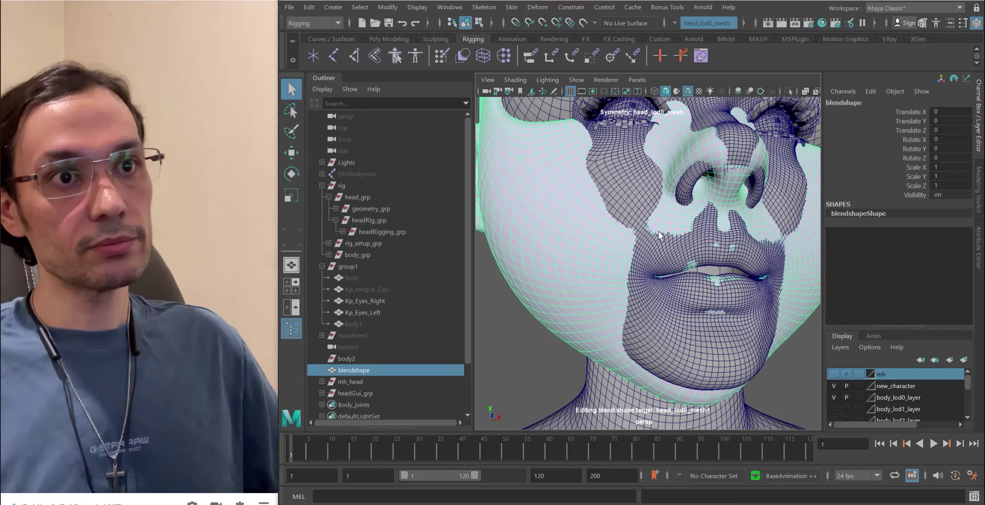
scroll(647, 285, up, 10)
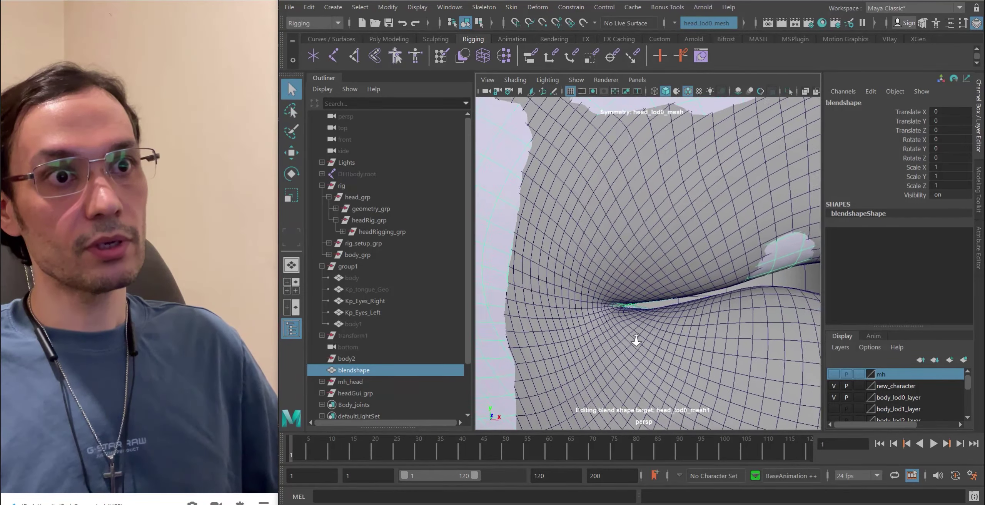
scroll(636, 339, down, 2)
alt+drag(595, 342, 732, 324)
alt+right_drag(733, 324, 562, 294)
alt+drag(562, 295, 564, 271)
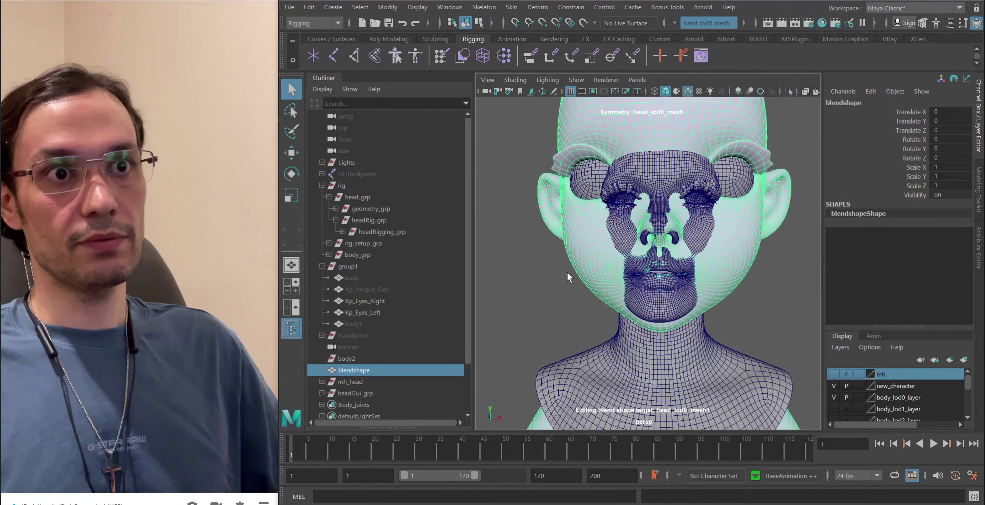
alt+right_drag(567, 272, 541, 291)
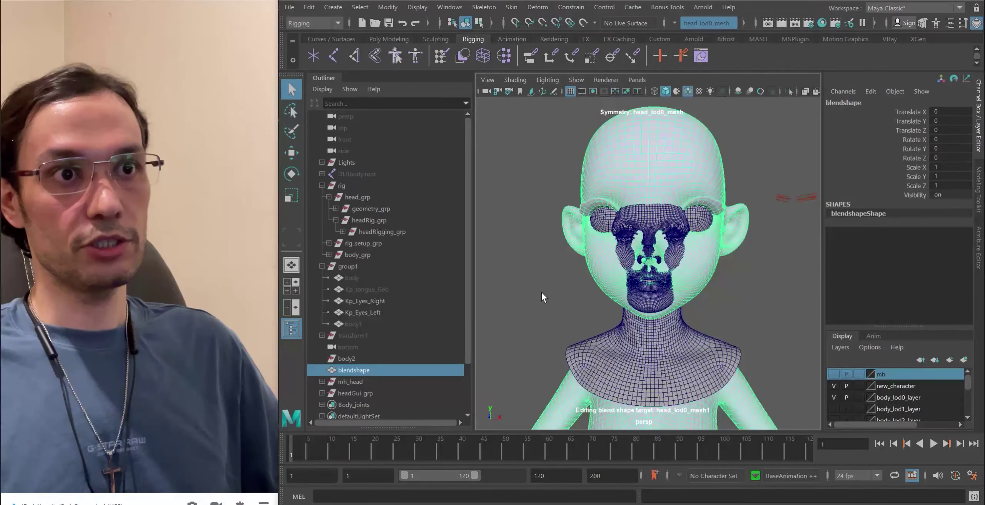
alt+drag(541, 291, 547, 253)
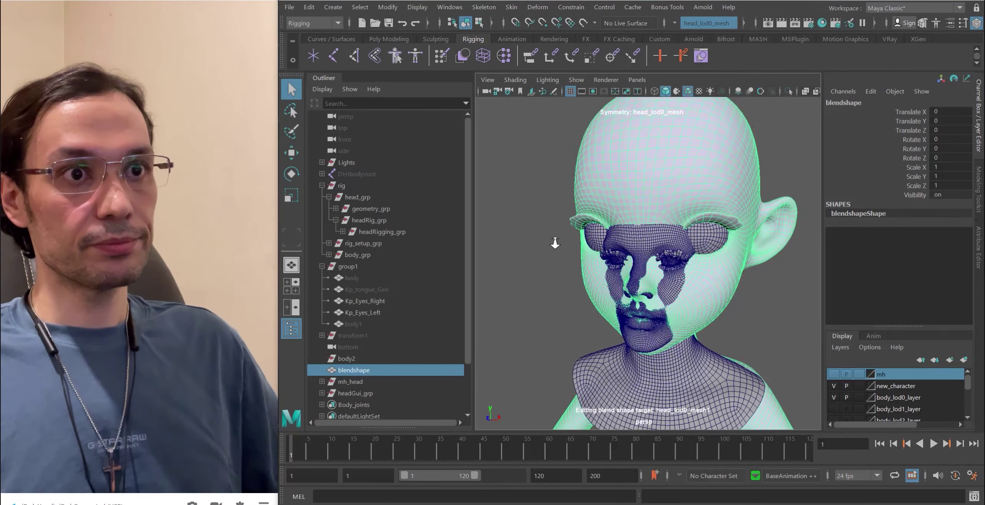